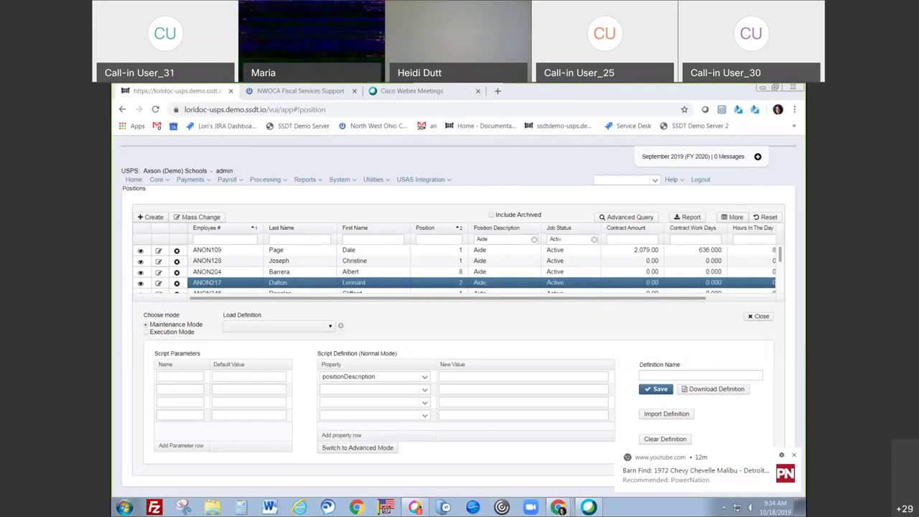
Close the Mass Change panel and go to the System Modules page
left_click(759, 317)
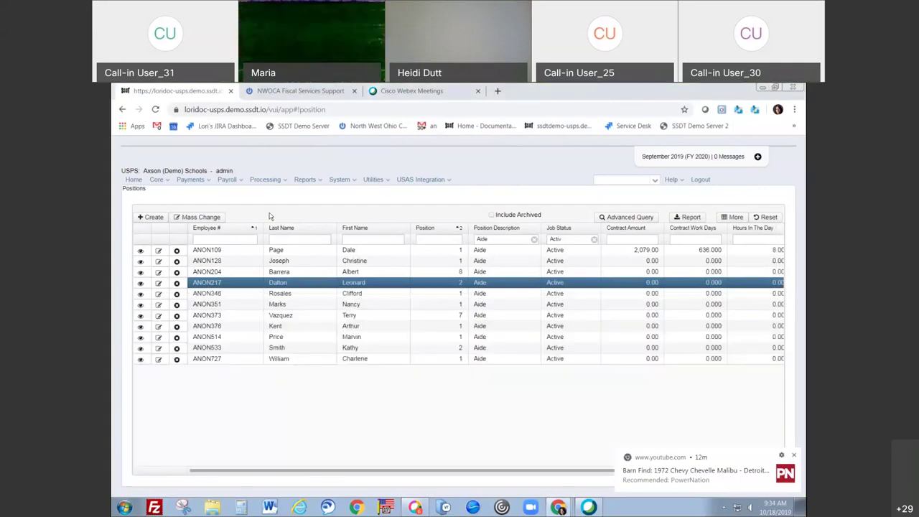
left_click(354, 181)
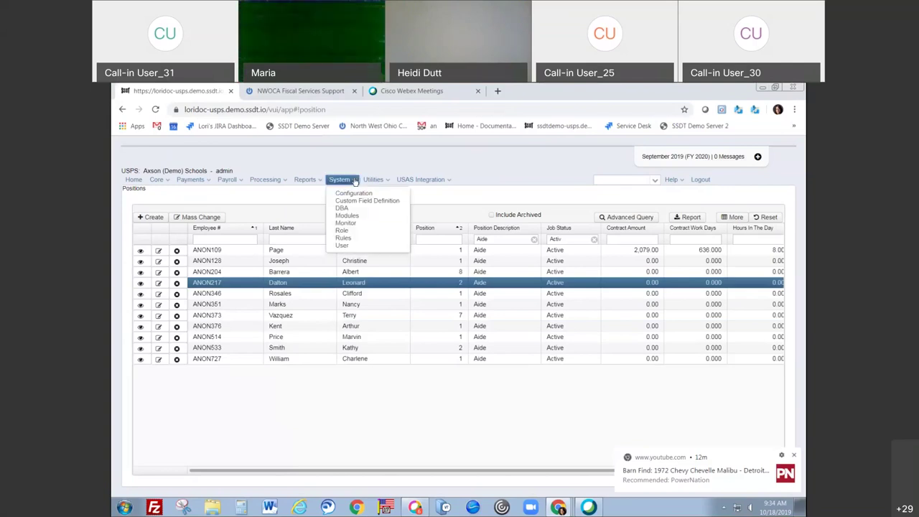
left_click(350, 215)
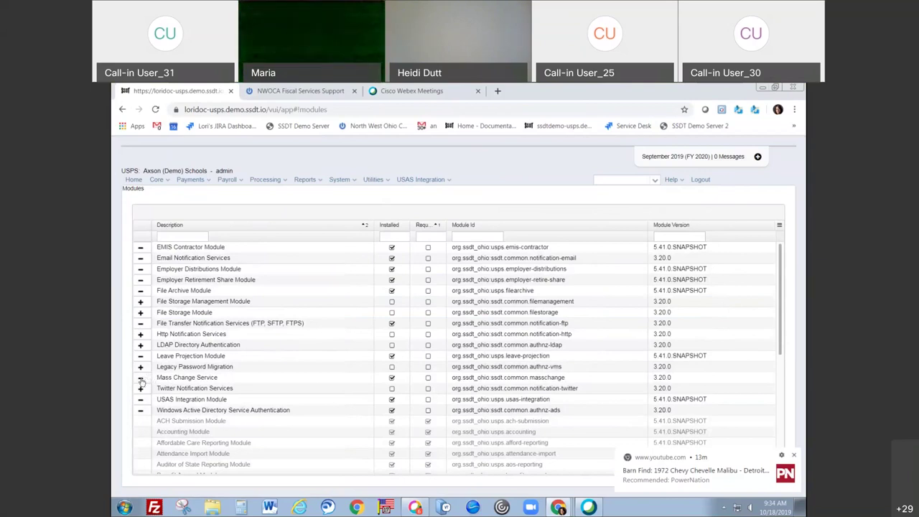
Uninstall the Mass Change Service module, then reinstall it
left_click(141, 381)
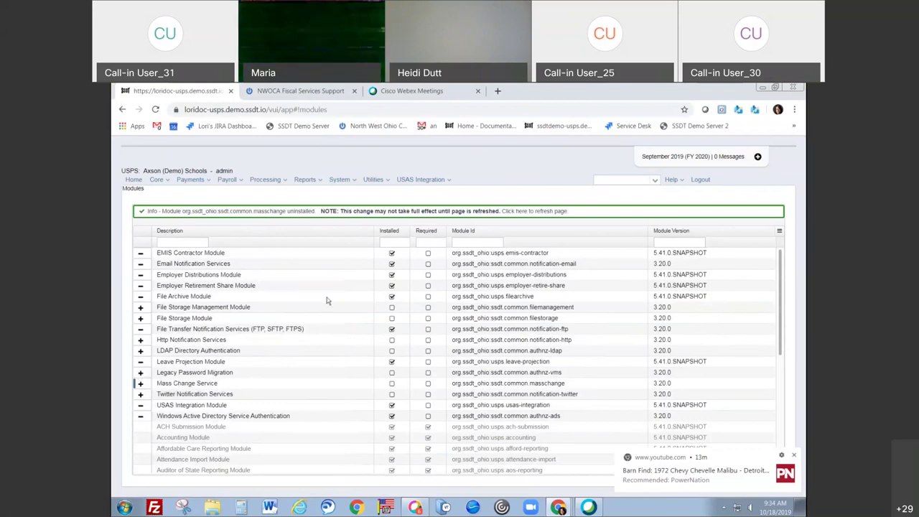
left_click(141, 383)
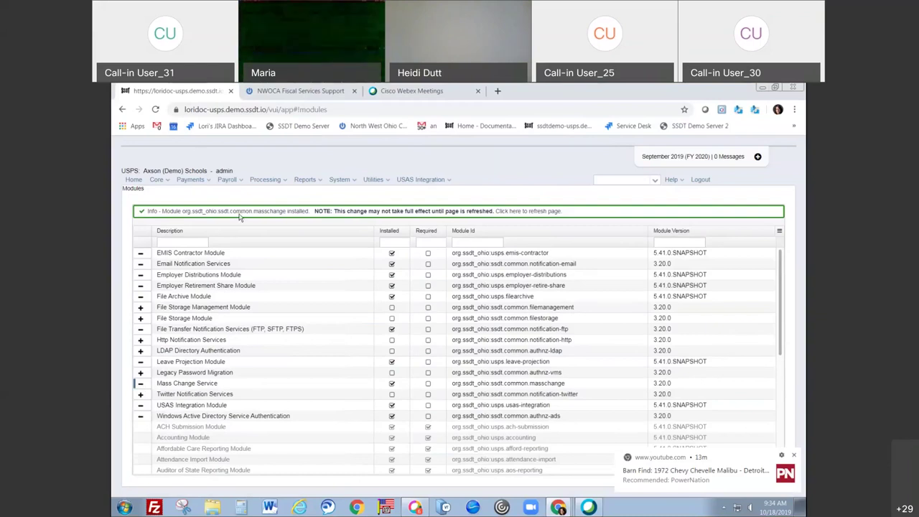
Open the Core Employee list and filter Authorized Experience to >2.00
left_click(169, 180)
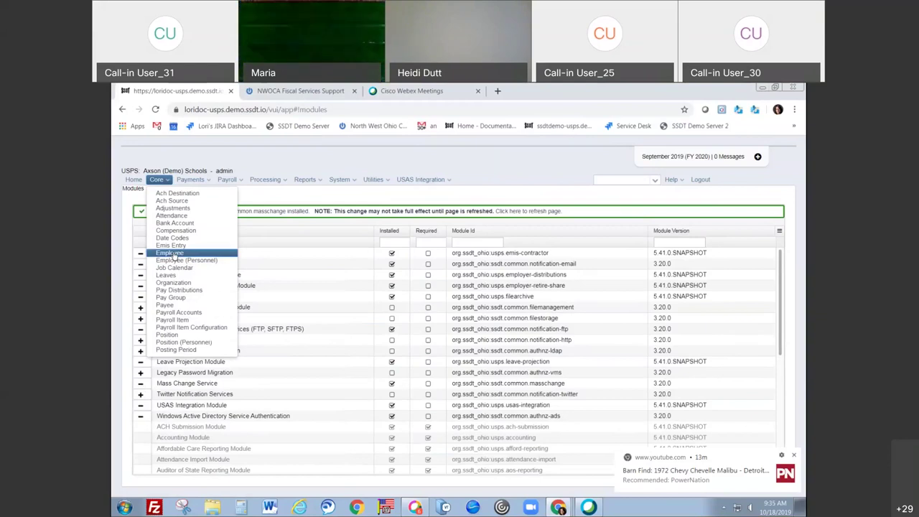
left_click(173, 254)
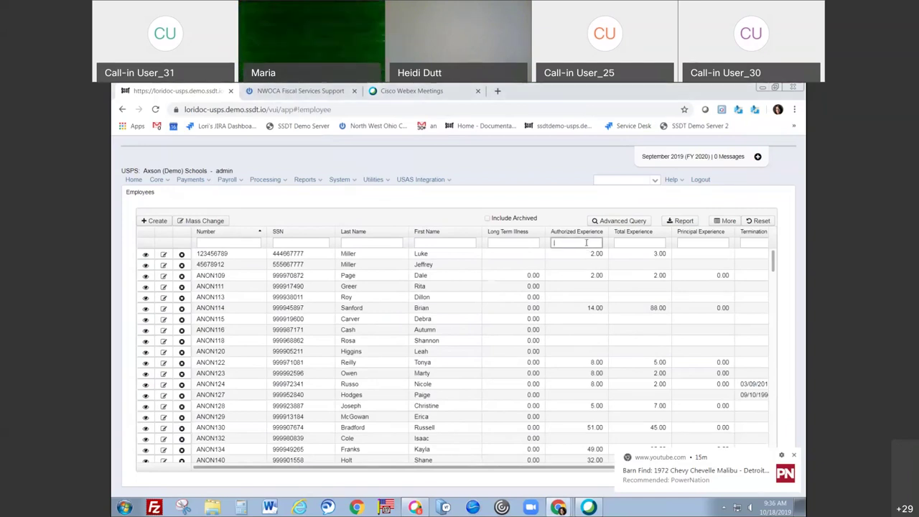
left_click(586, 244)
type(">2.00")
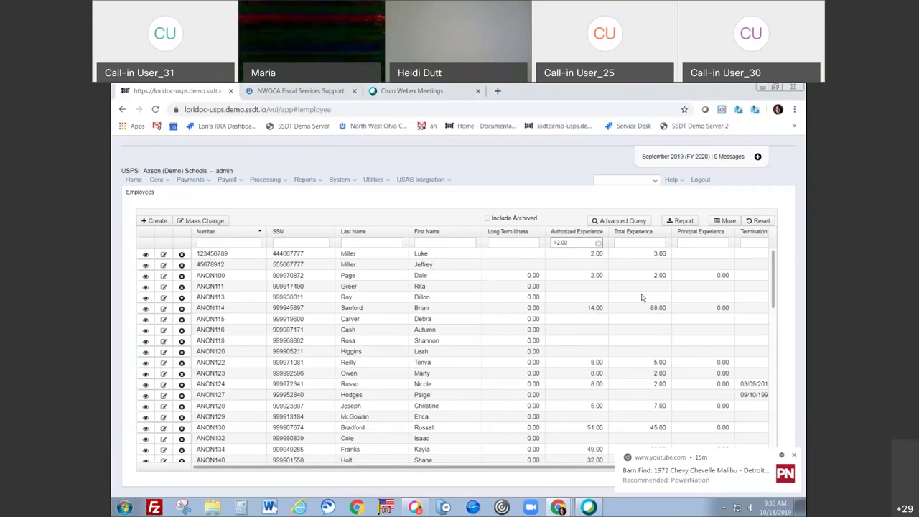
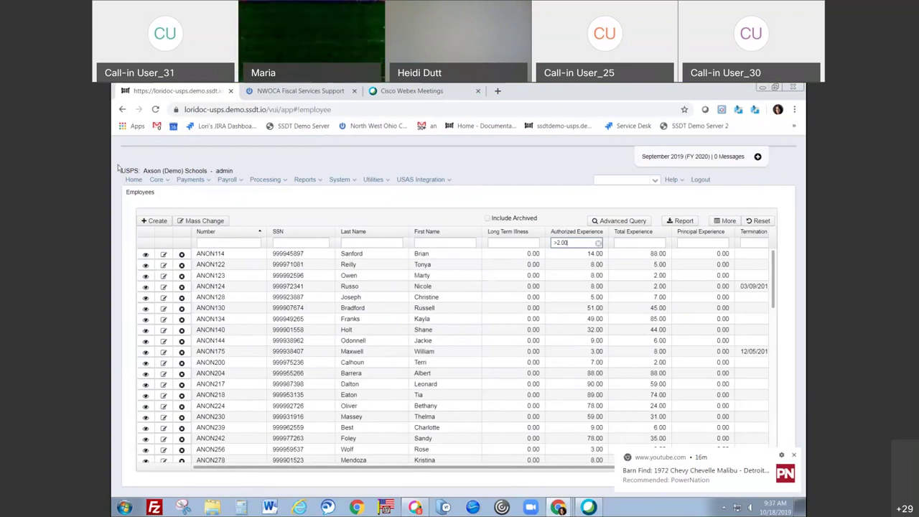
Go from the Employees list to the Positions grid through the Core menu
left_click(169, 180)
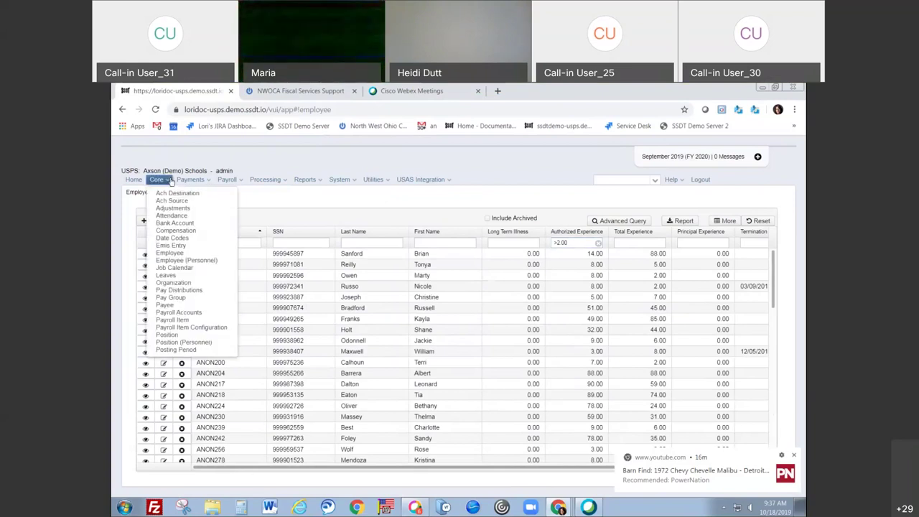
left_click(172, 341)
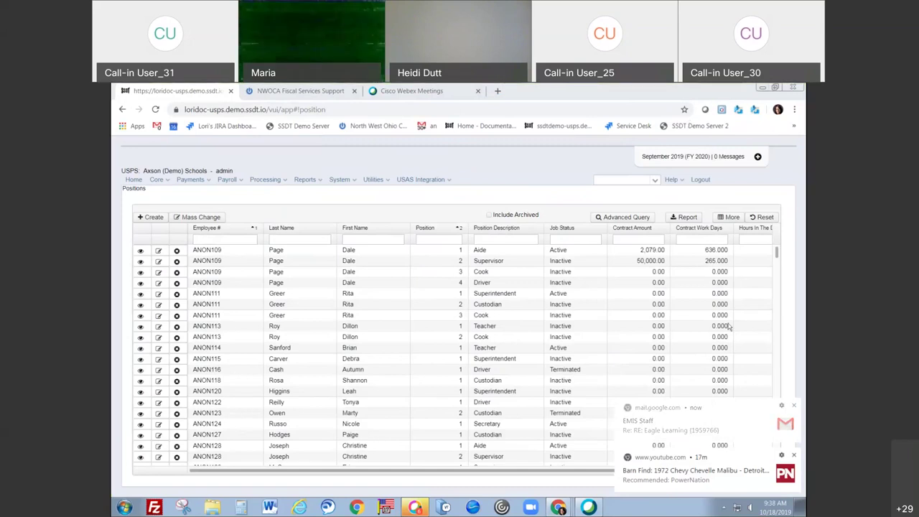
Filter the Positions list to Active job status
left_click(568, 241)
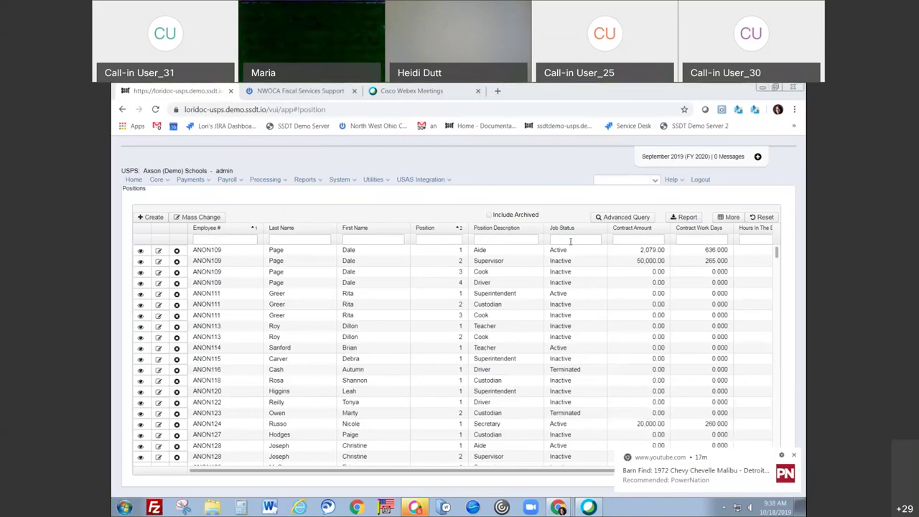
type("acti")
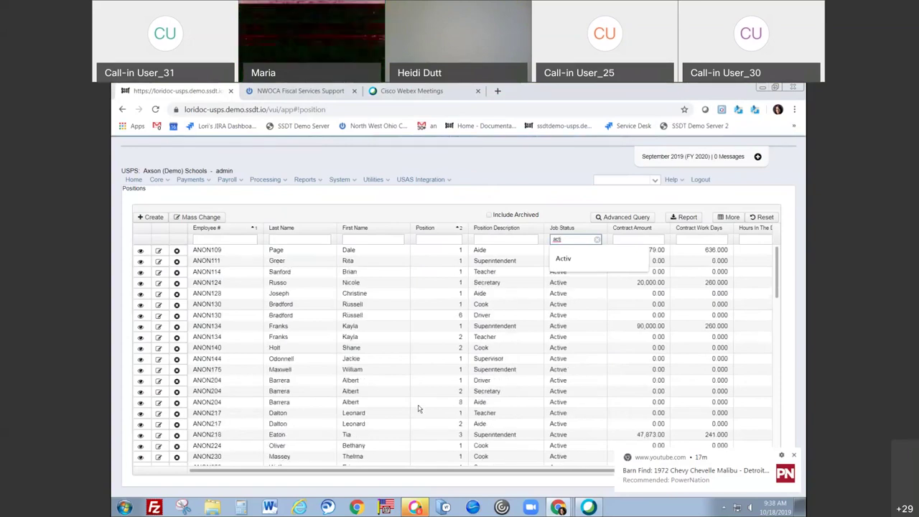
left_click(595, 257)
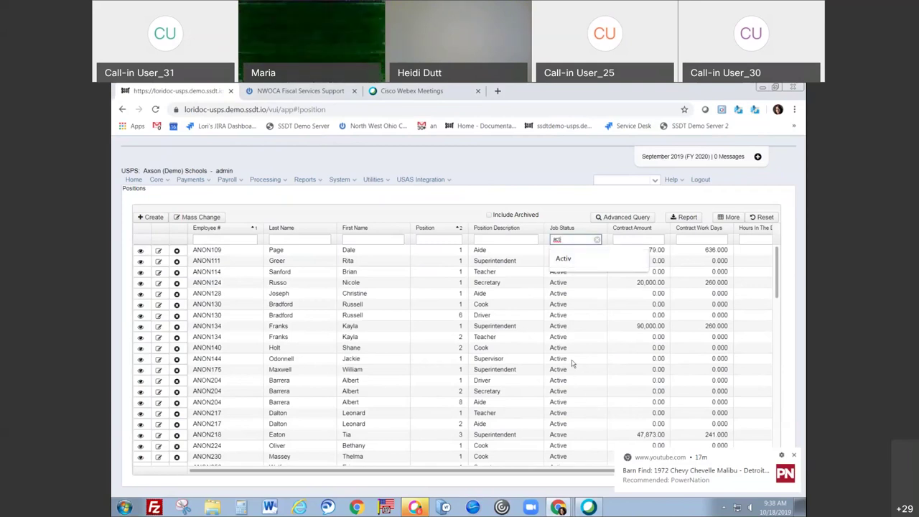
left_click(202, 218)
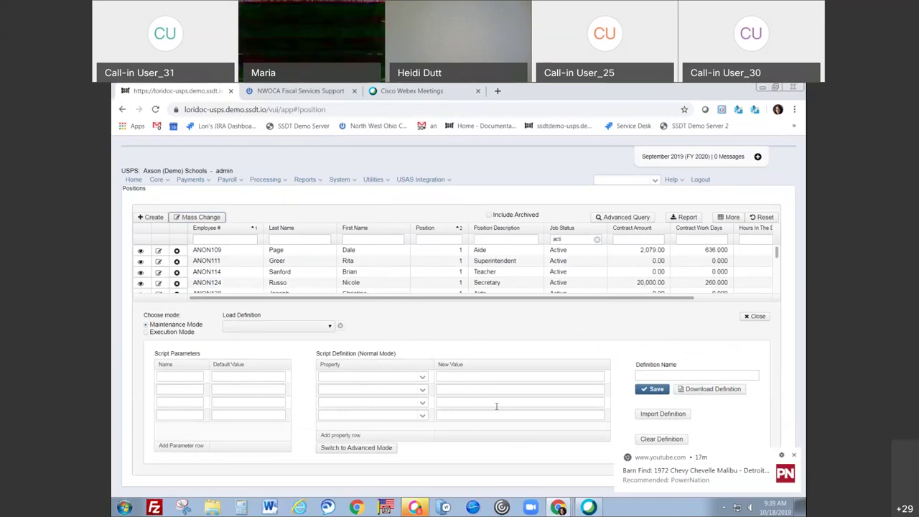
left_click(760, 320)
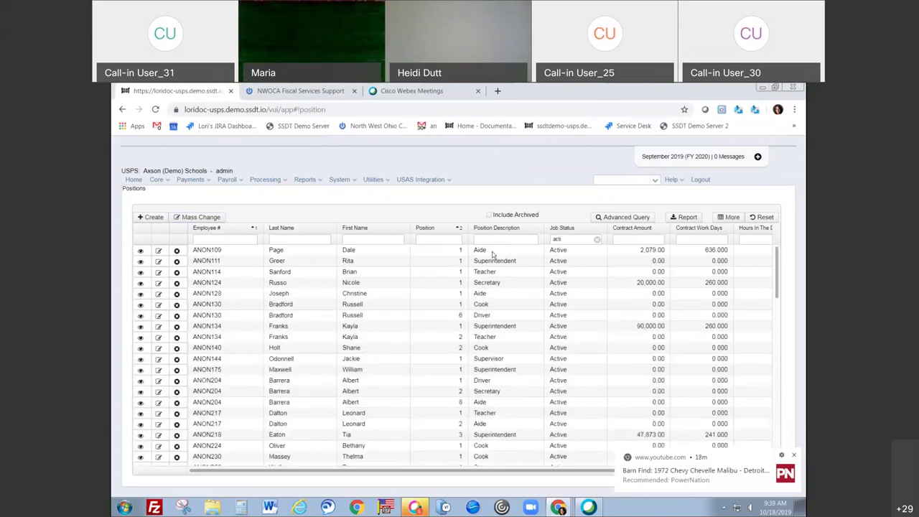
Further filter the positions to description 'aide' and open Mass Change for them
left_click(507, 240)
type("aide")
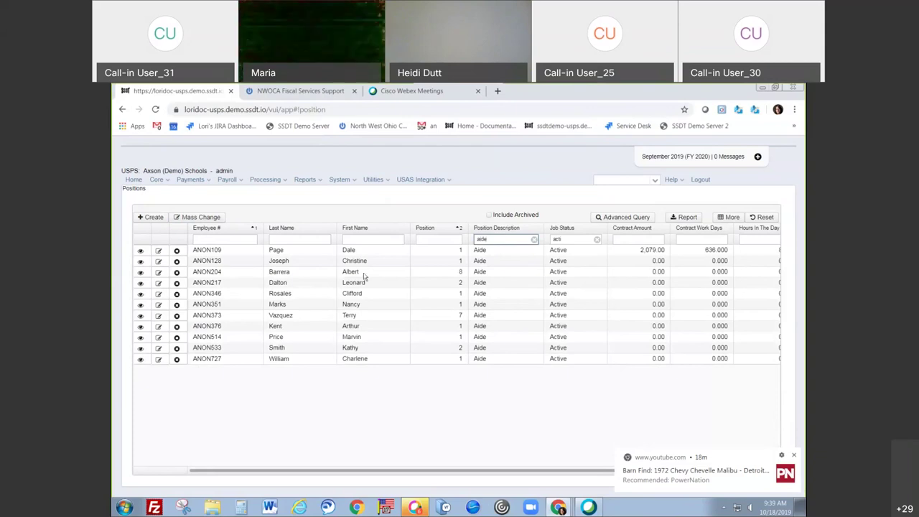
left_click(198, 219)
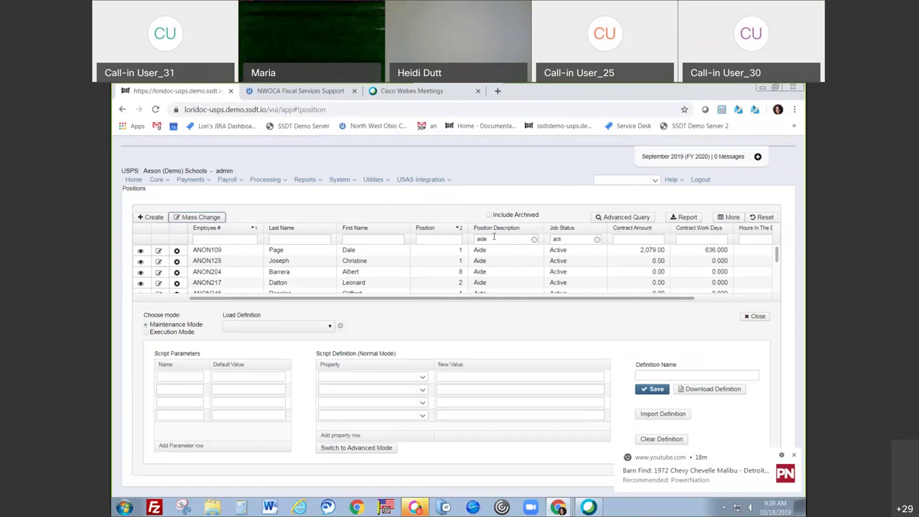
Add a mass change row setting the positionDescription property to 'Teacher Aide'
left_click(363, 377)
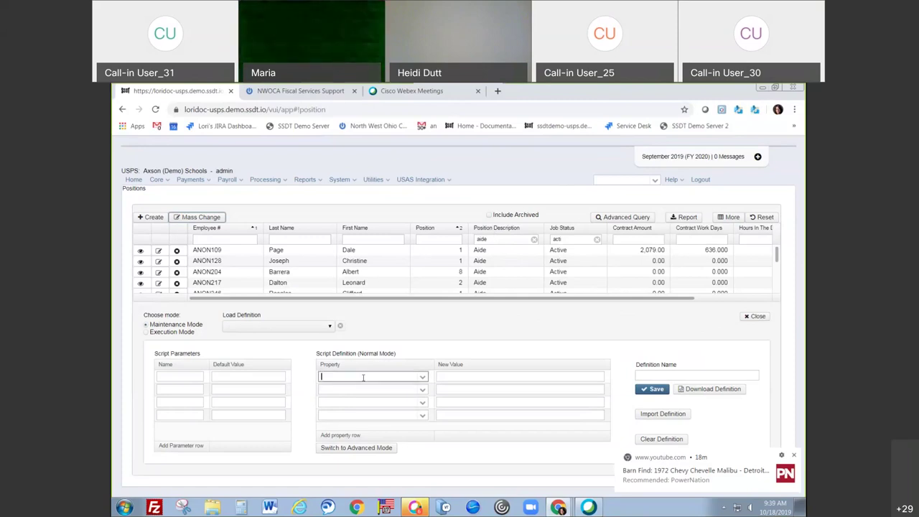
type("po")
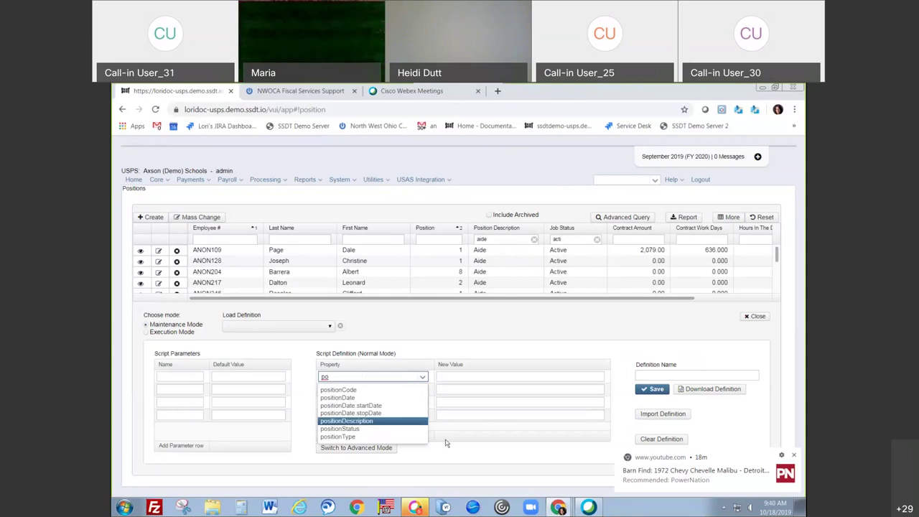
key("Down")
key("Down")
key("Down")
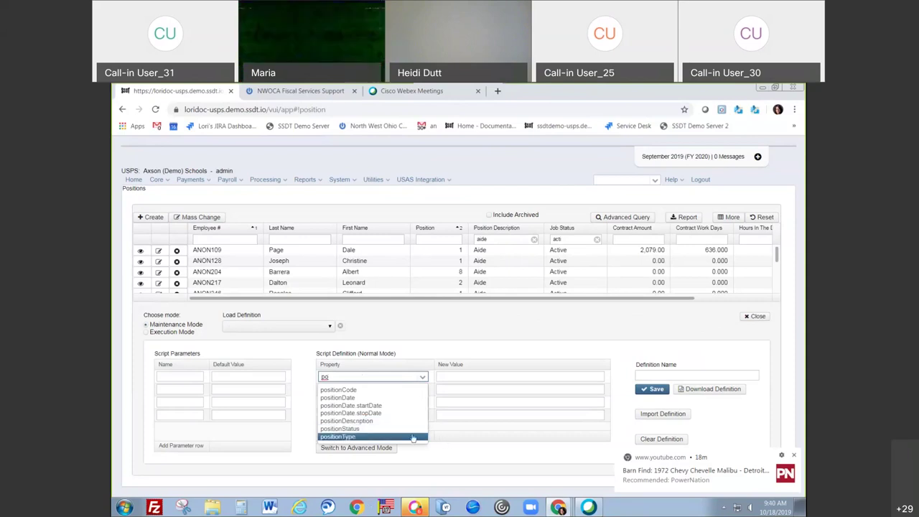
left_click(424, 377)
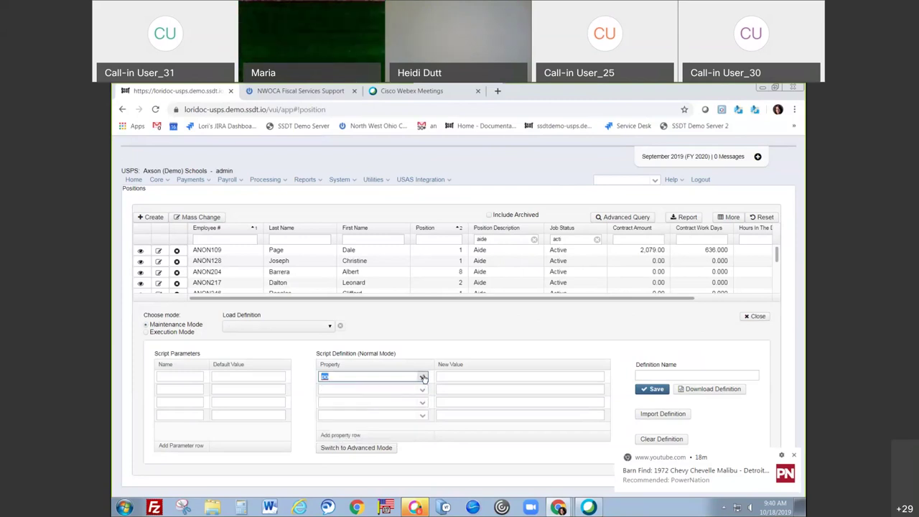
left_click(424, 377)
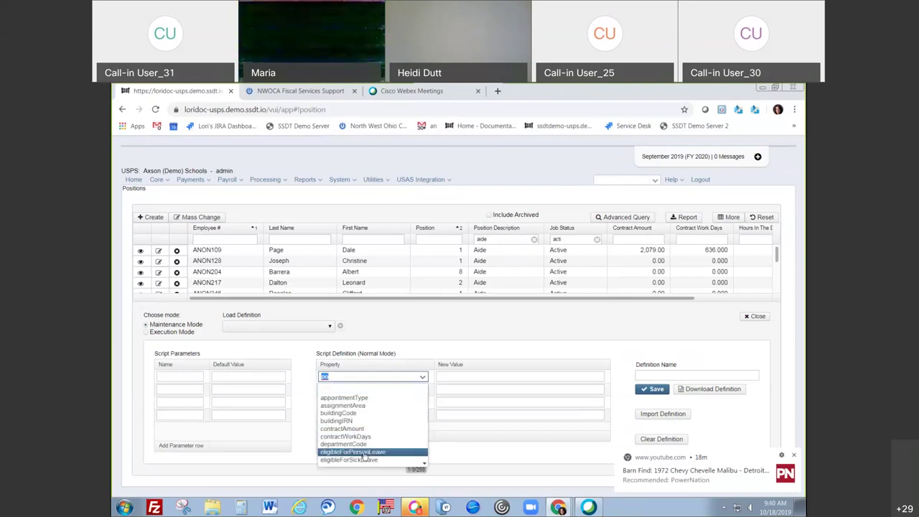
left_click(354, 391)
key("BackSpace")
key("BackSpace")
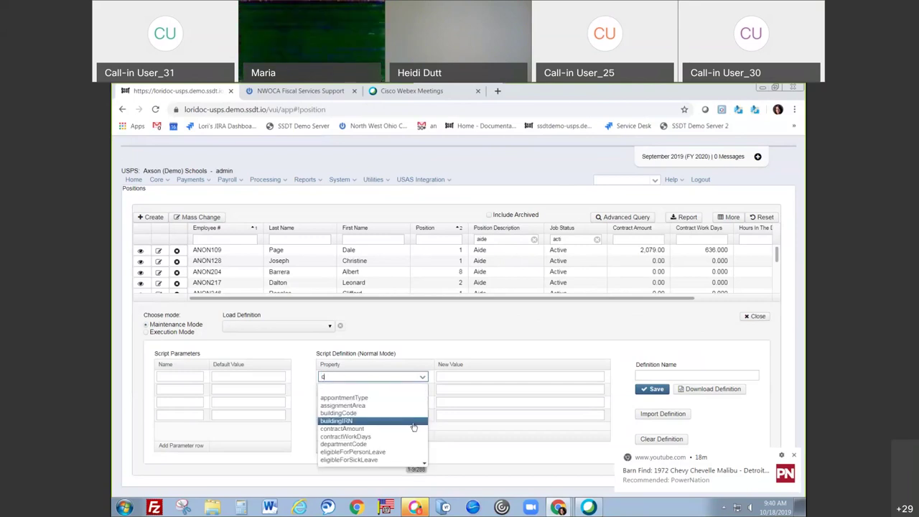
type("os")
key("BackSpace")
key("BackSpace")
type("posi")
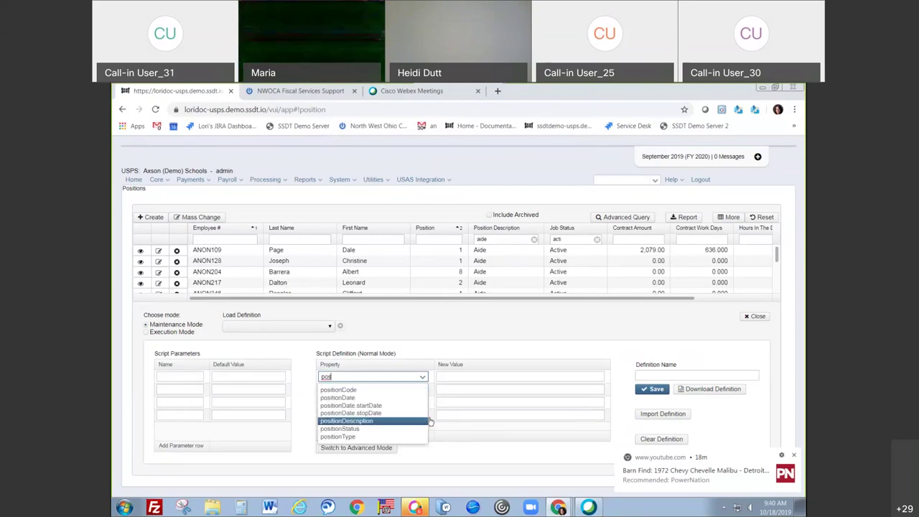
left_click(328, 423)
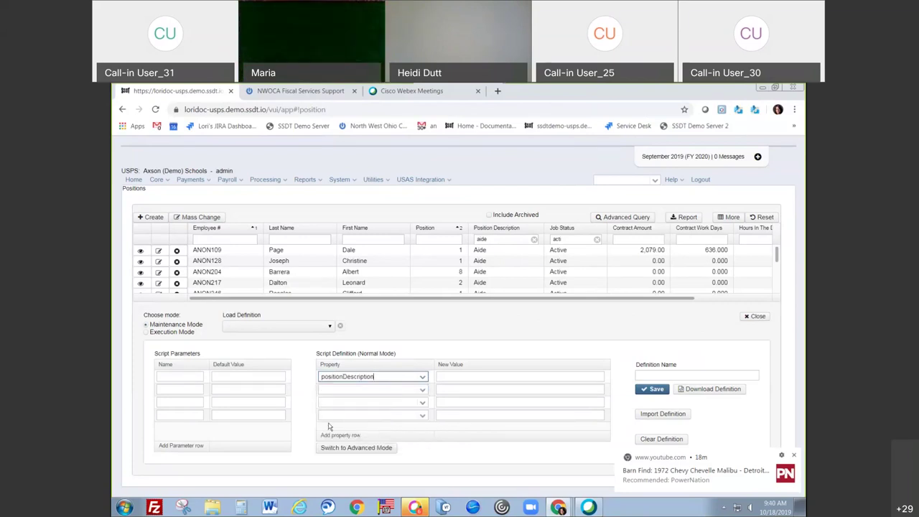
left_click(471, 377)
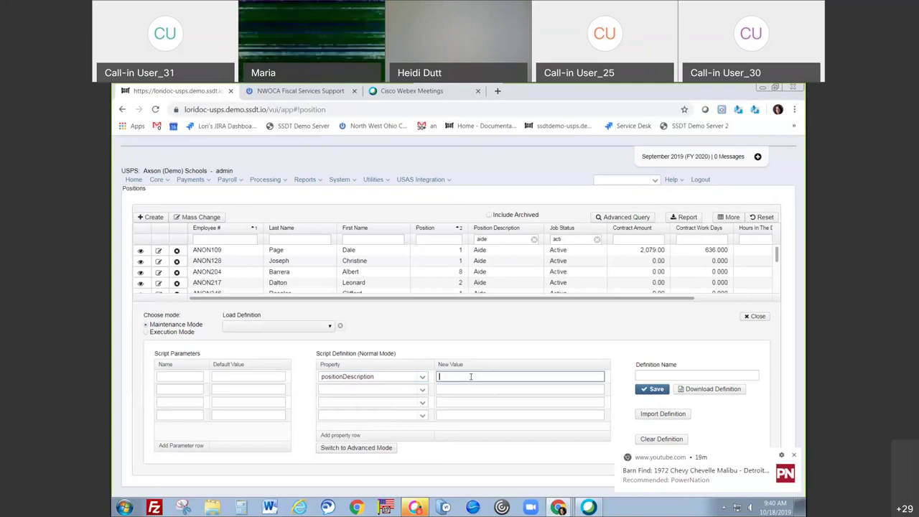
type("Teacher Aide")
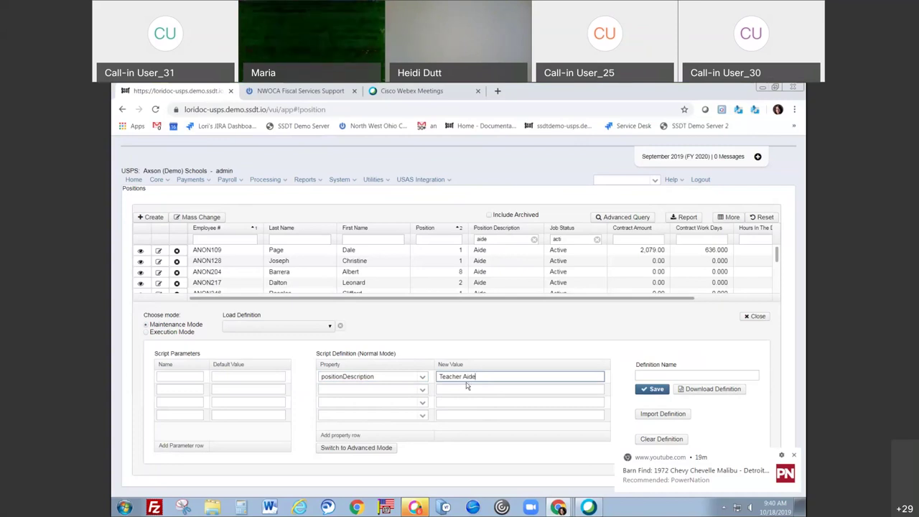
Name the mass change definition 'Position Description Name' and save it
left_click(657, 377)
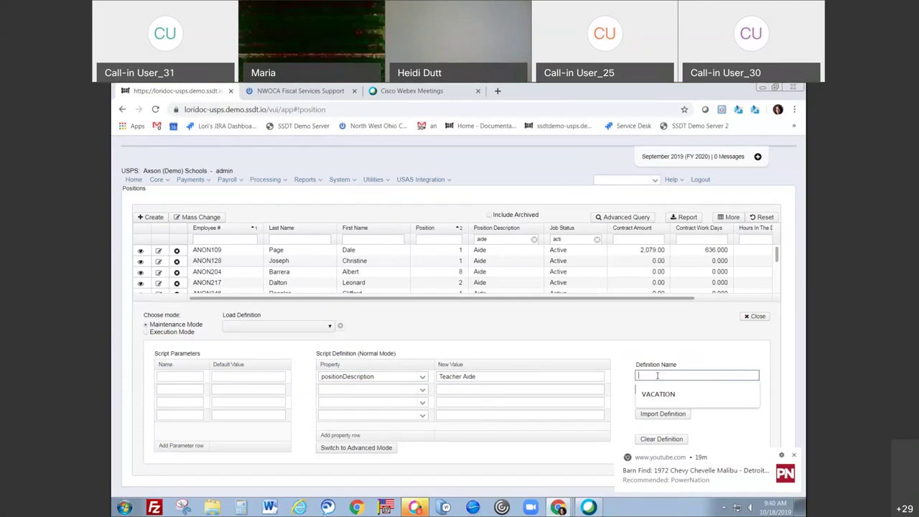
type("Positio")
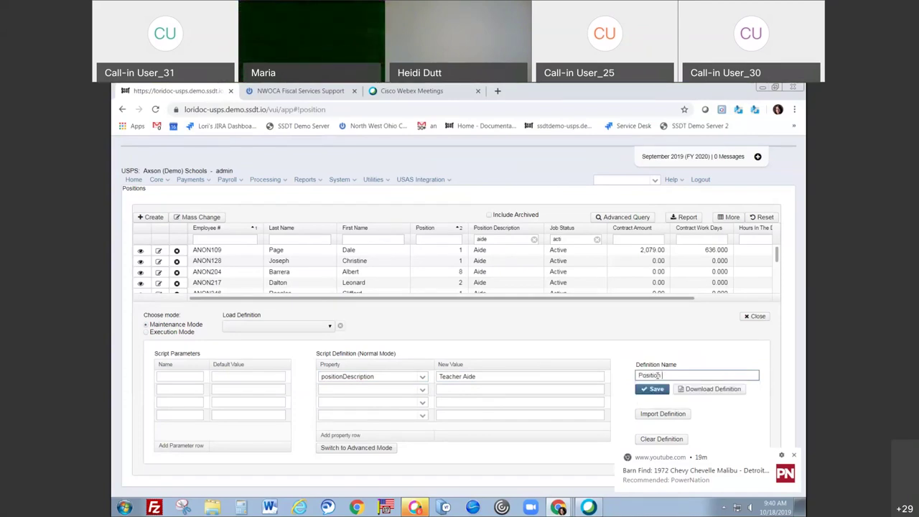
type("n Description Name")
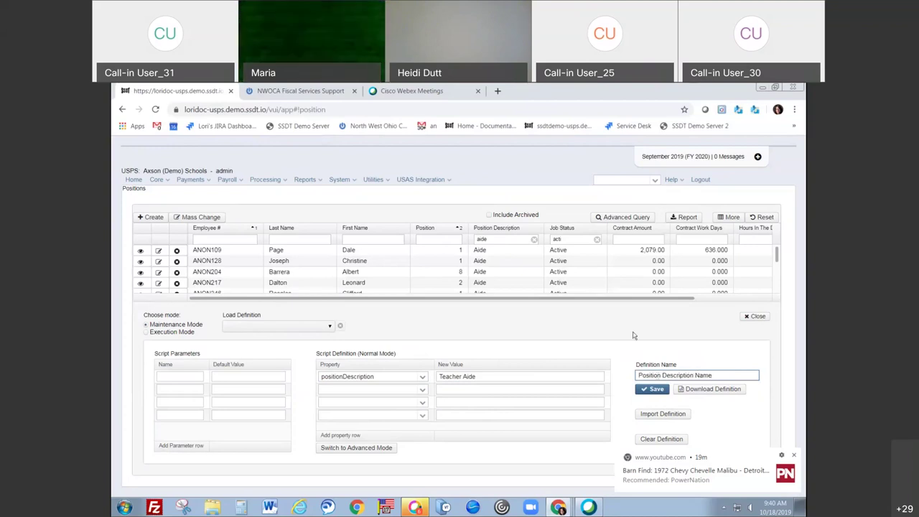
left_click(652, 392)
left_click(652, 392)
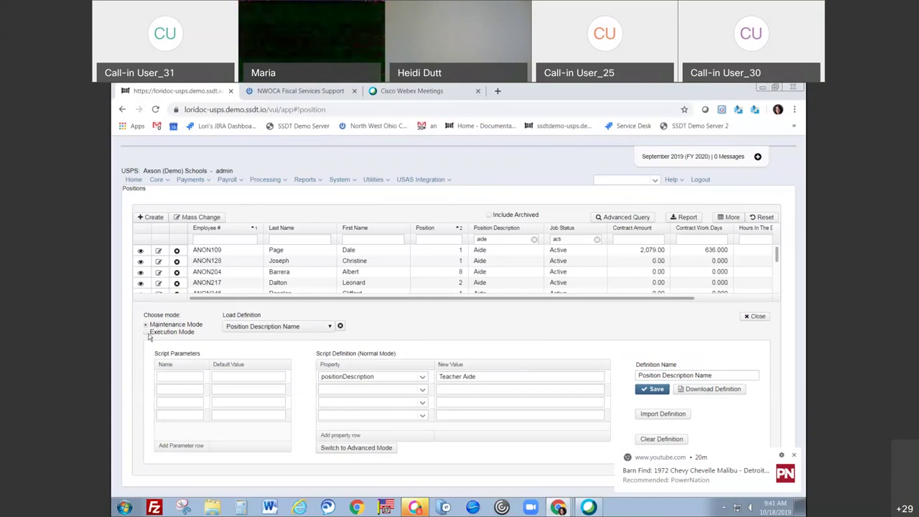
Submit the change in Execution Mode for the 11 Aide positions, which returns an executeChanges exception
left_click(146, 333)
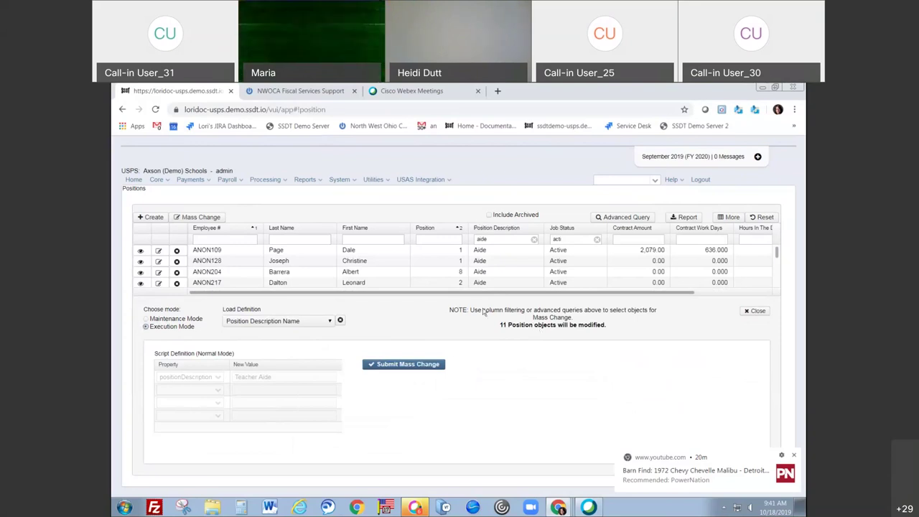
left_click(399, 365)
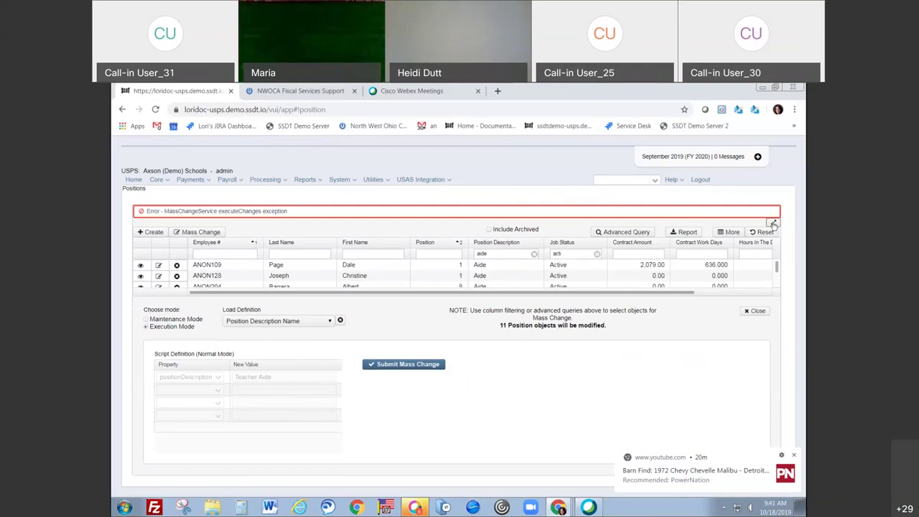
Review the error, then quote the new value as "Teacher Aide" and re-save the definition
left_click(773, 226)
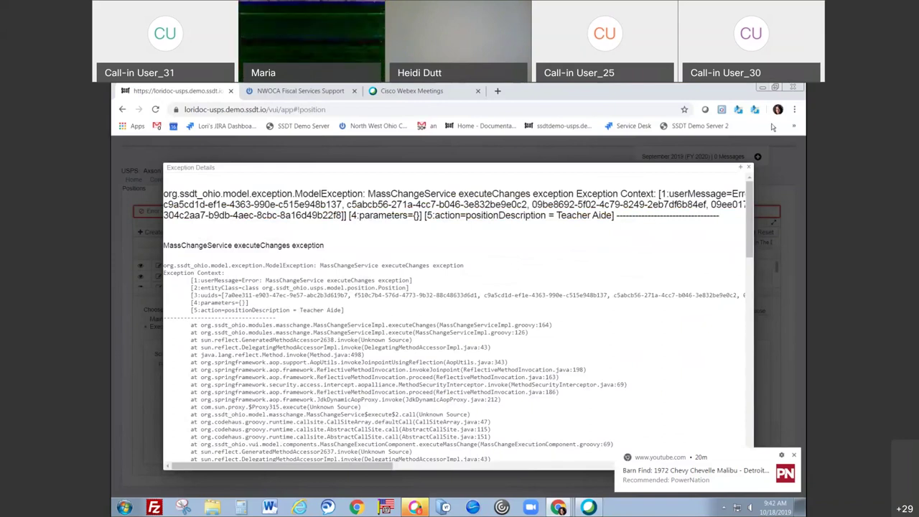
left_click(749, 169)
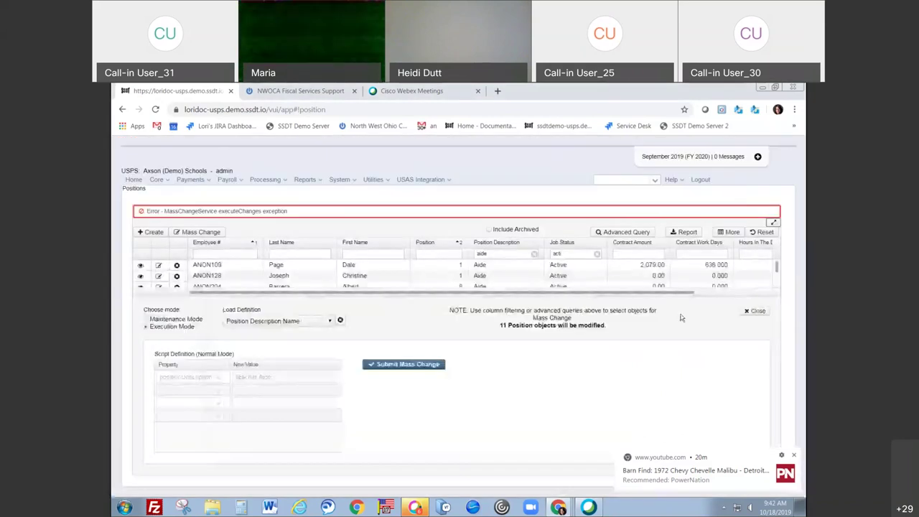
left_click(146, 320)
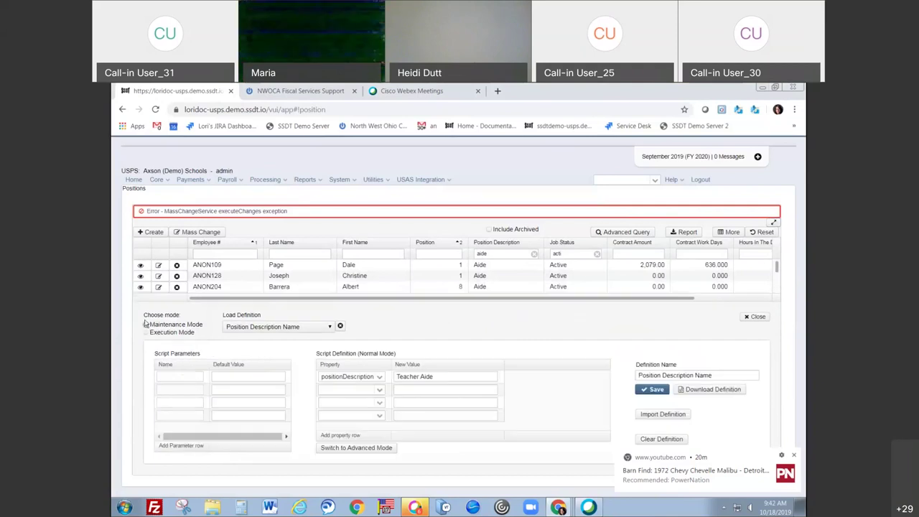
left_click(438, 375)
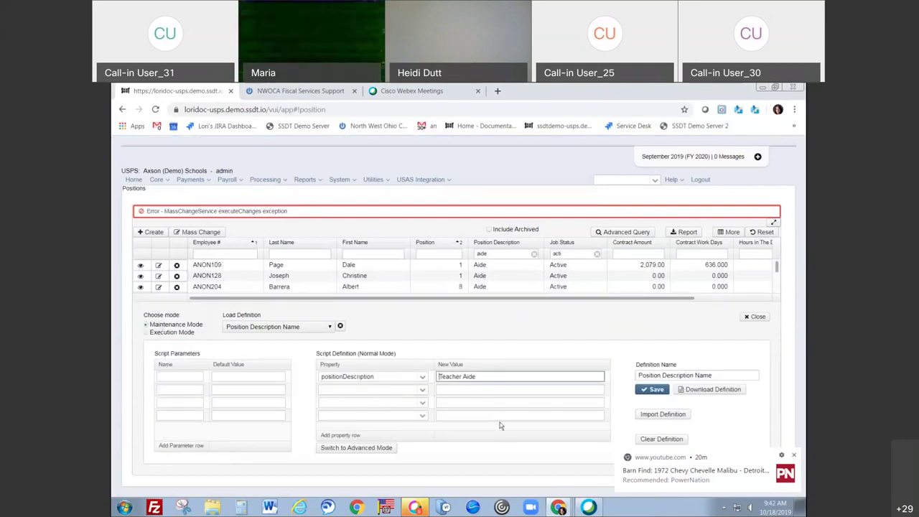
type("\"")
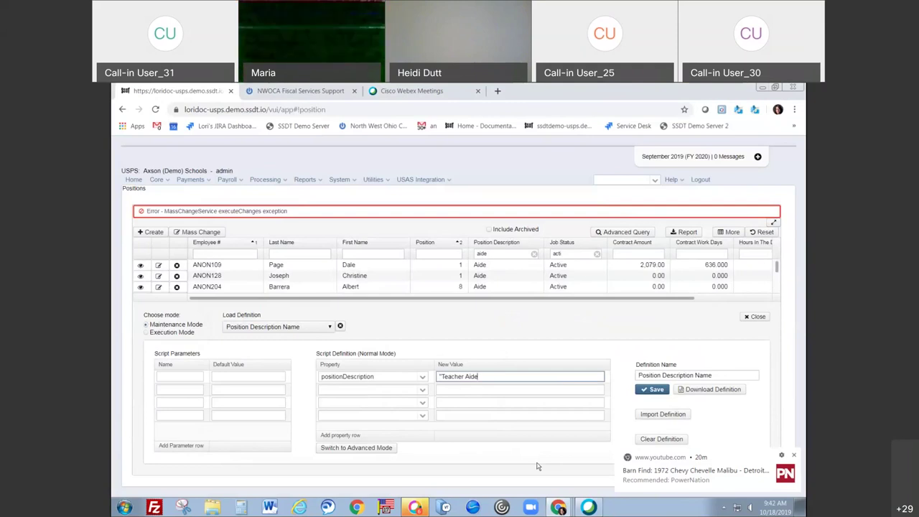
key("End")
type("\"")
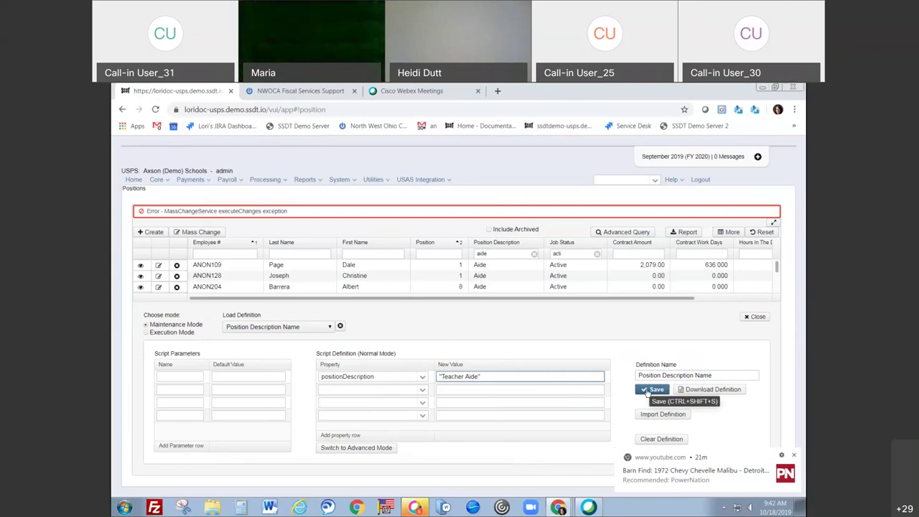
left_click(652, 393)
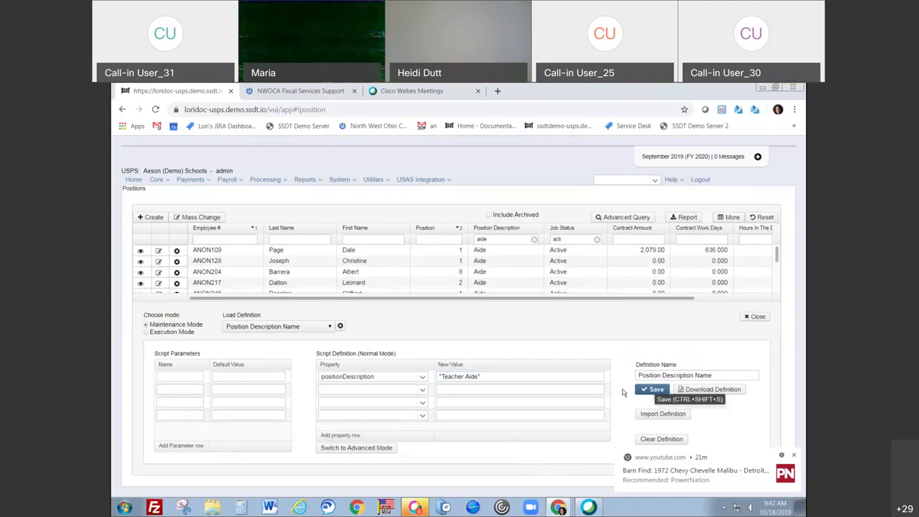
Re-filter to 'aide' positions and submit the description change to all 11 in Execution Mode
left_click(146, 332)
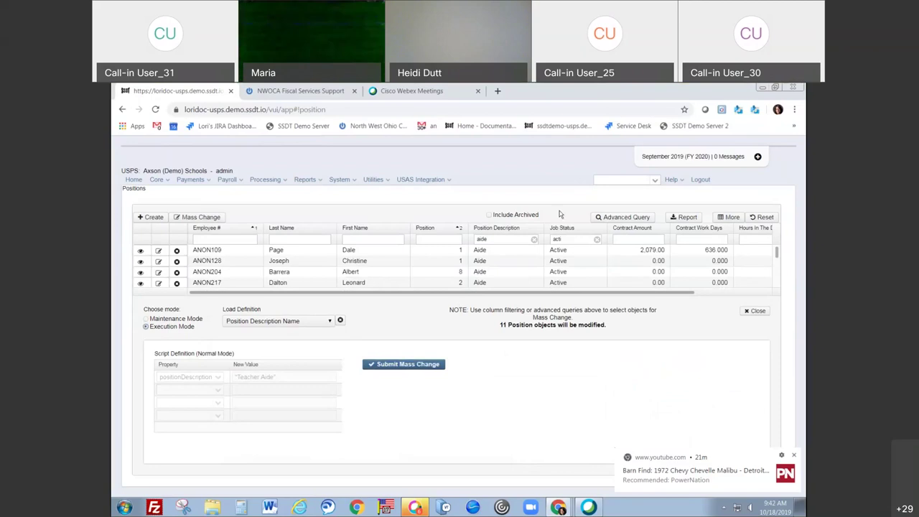
left_click(534, 239)
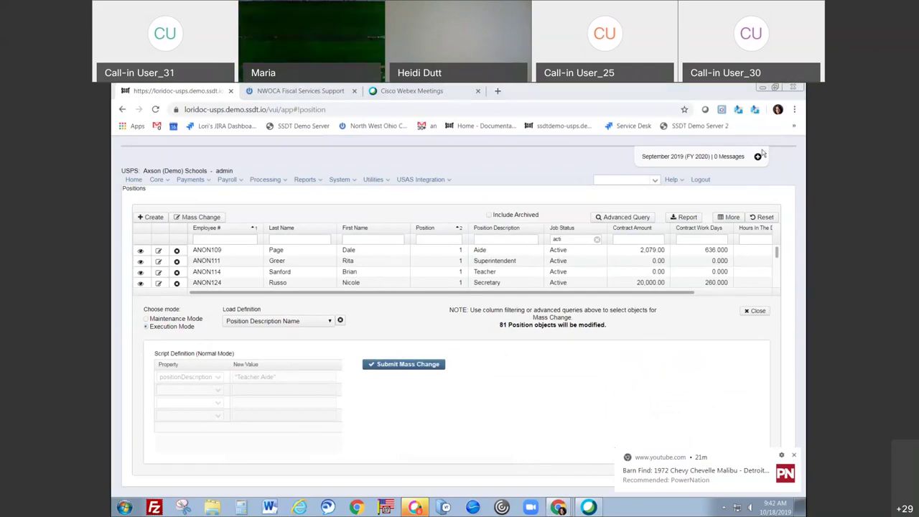
left_click(753, 308)
left_click(511, 238)
type("aid")
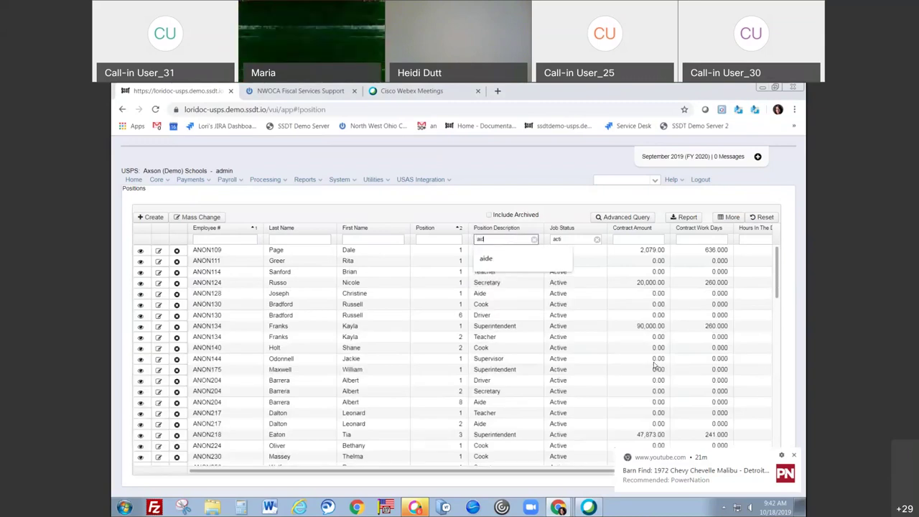
type("e")
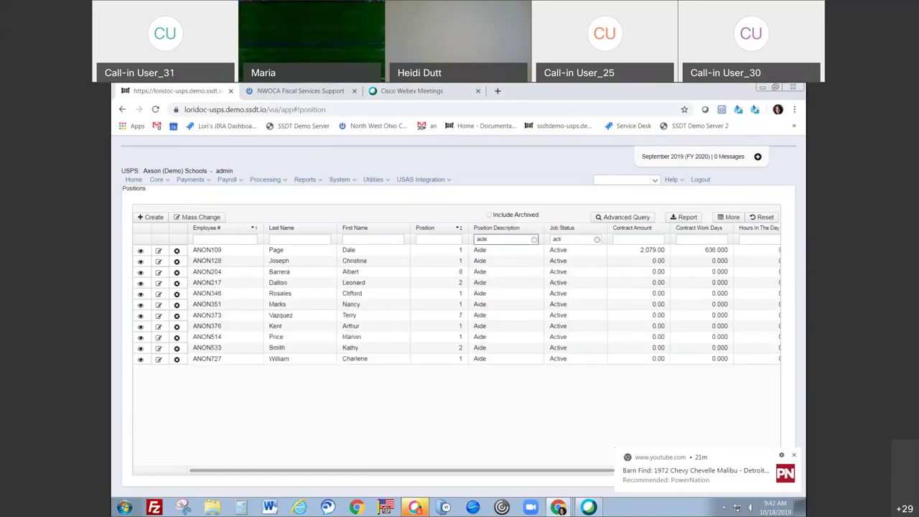
left_click(199, 217)
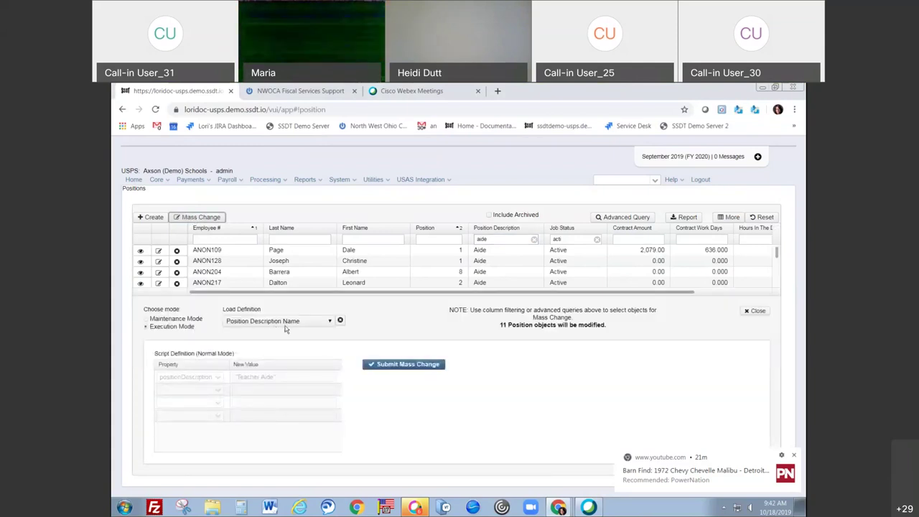
left_click(405, 364)
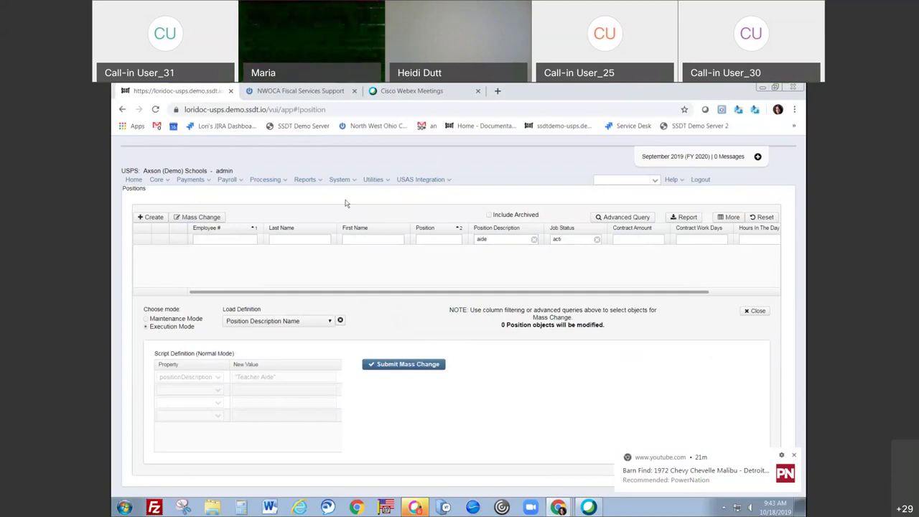
Clear the filters, filter the list by 'Teacher Aide', and close the mass change panel
left_click(534, 240)
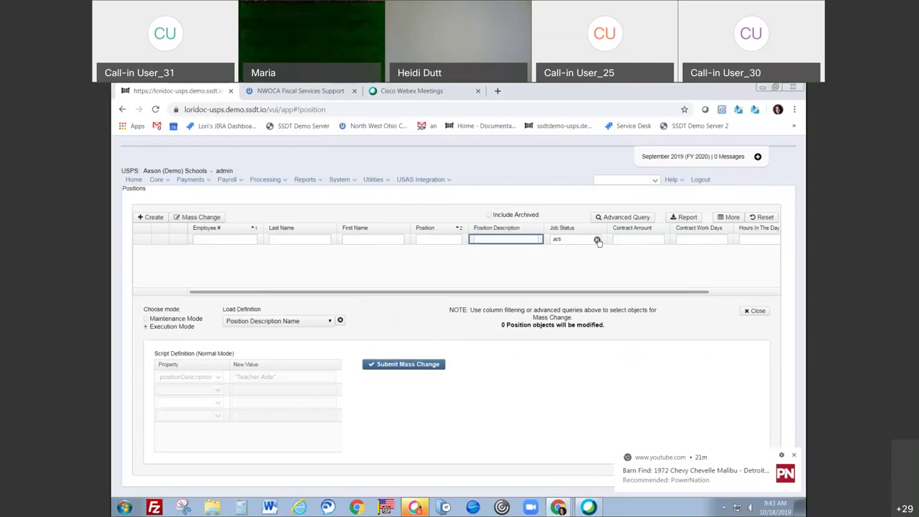
left_click(597, 241)
left_click(498, 239)
type("Teacher Aide")
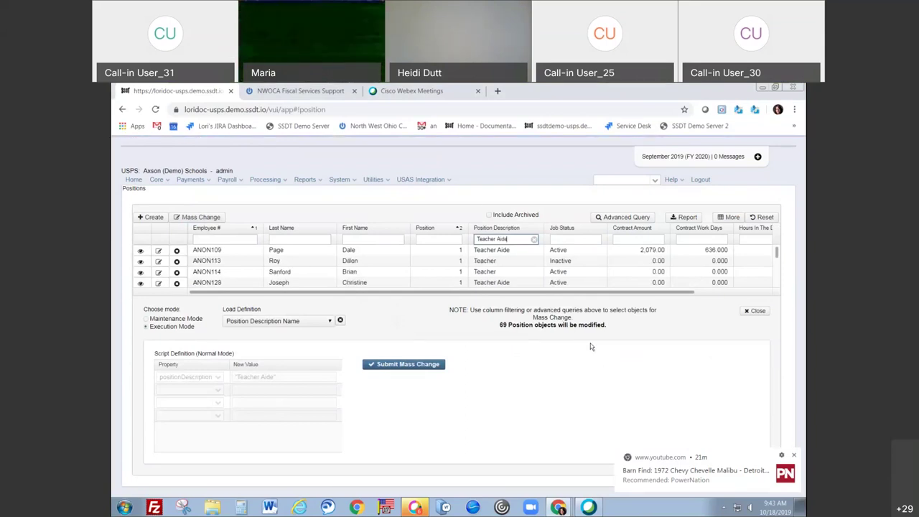
left_click(757, 311)
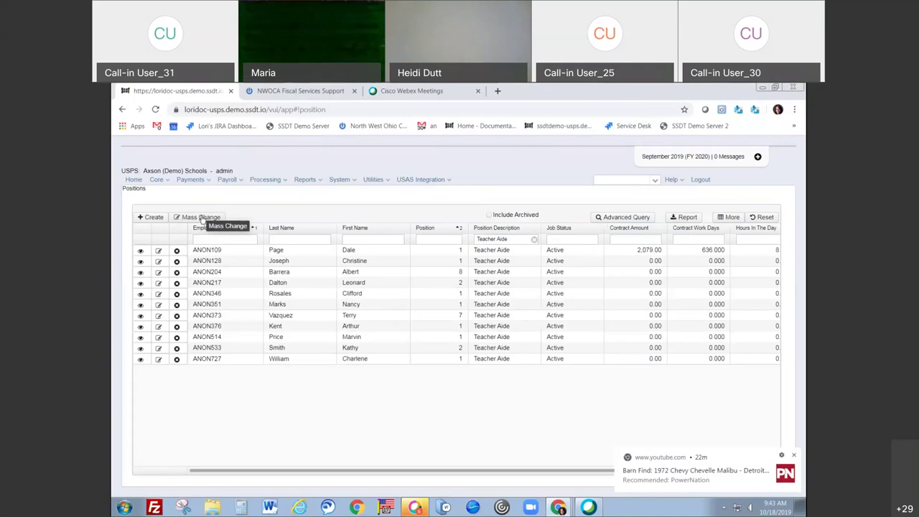
Open Mass Change in Maintenance Mode and start importing a definition file
left_click(202, 218)
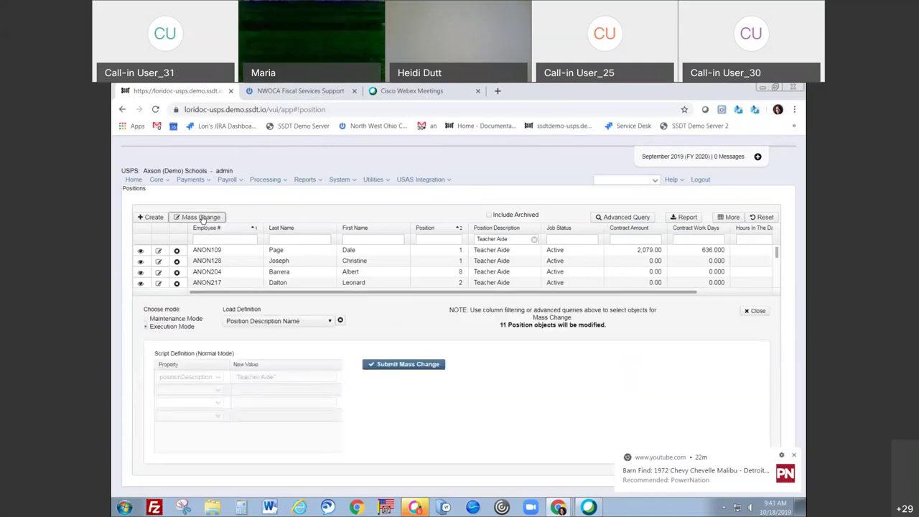
left_click(145, 320)
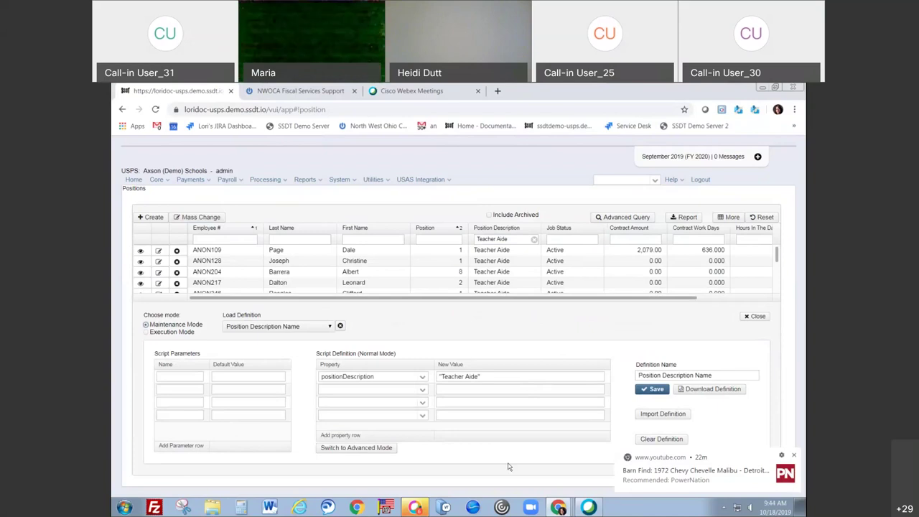
left_click(659, 415)
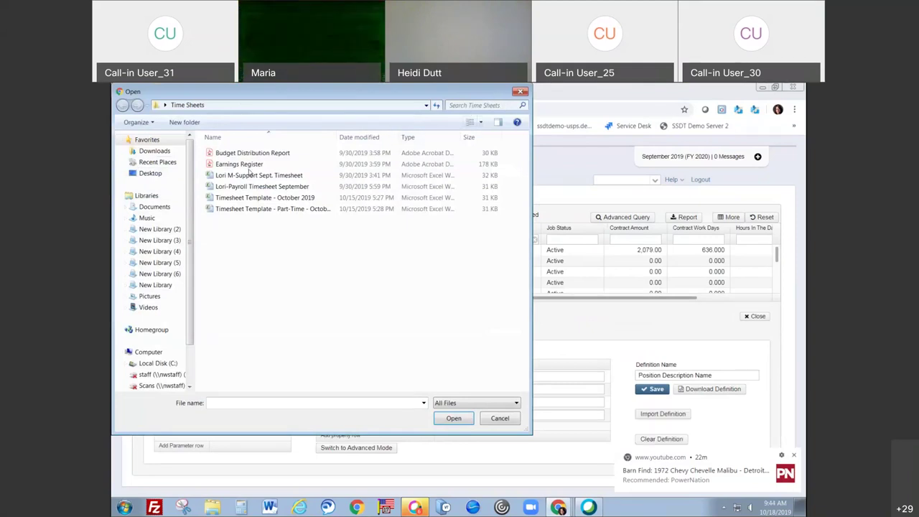
Browse to Desktop > USPS-R > Mass Change Definitions and import a definition file, which fails to upload
left_click(441, 165)
left_click(442, 165)
left_click(223, 178)
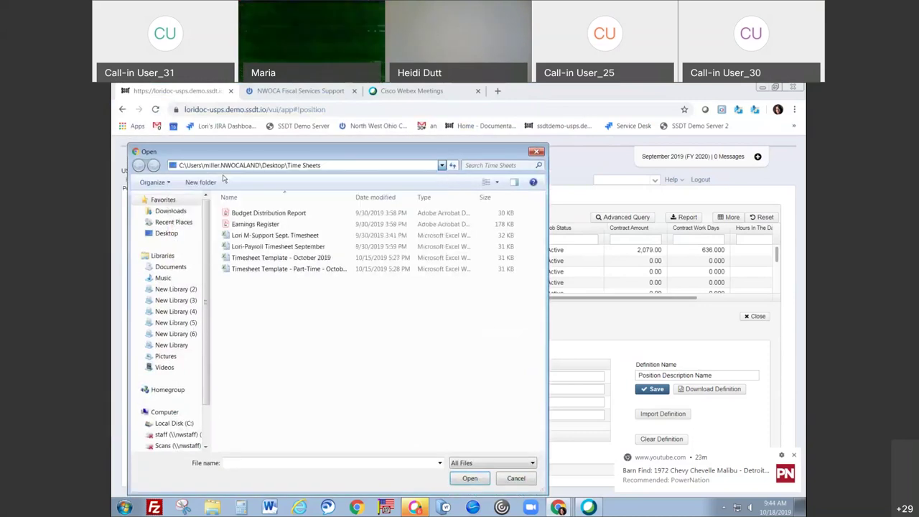
key("alt+Up")
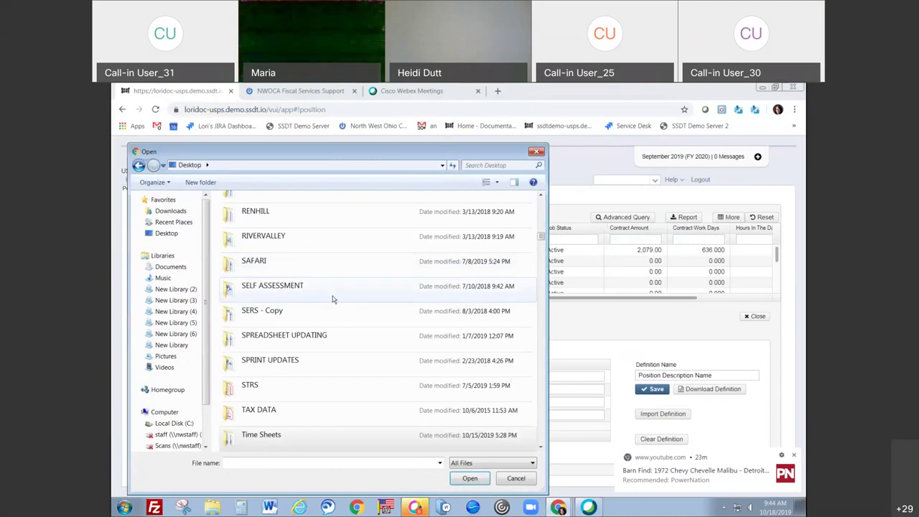
left_click(338, 316)
scroll(330, 320, "down", 5)
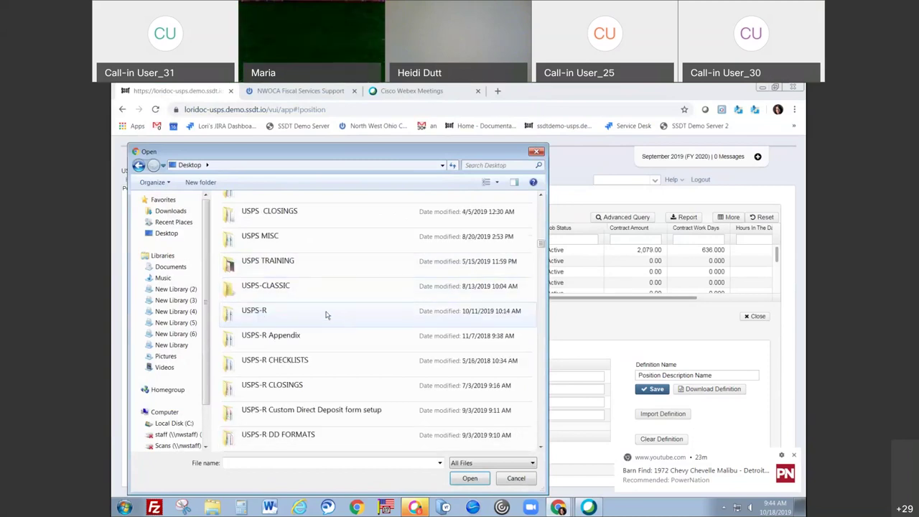
left_click(266, 314)
double_click(266, 314)
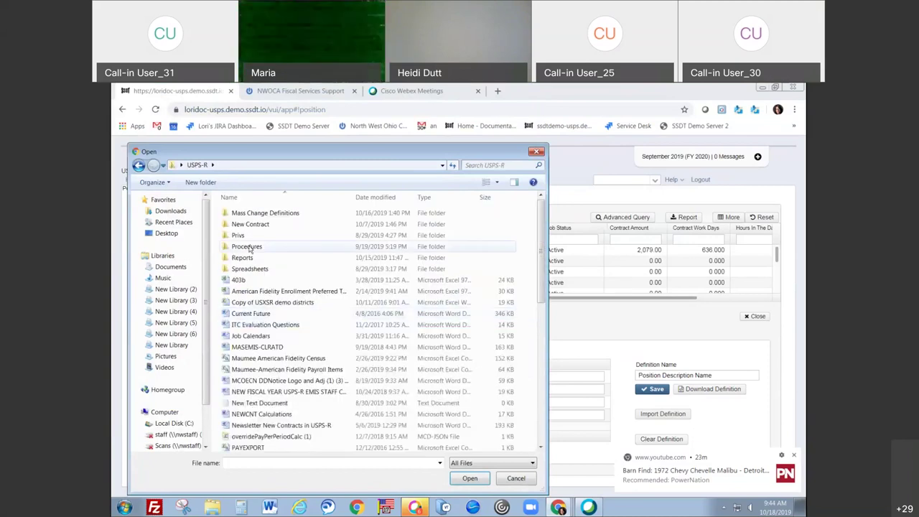
double_click(256, 213)
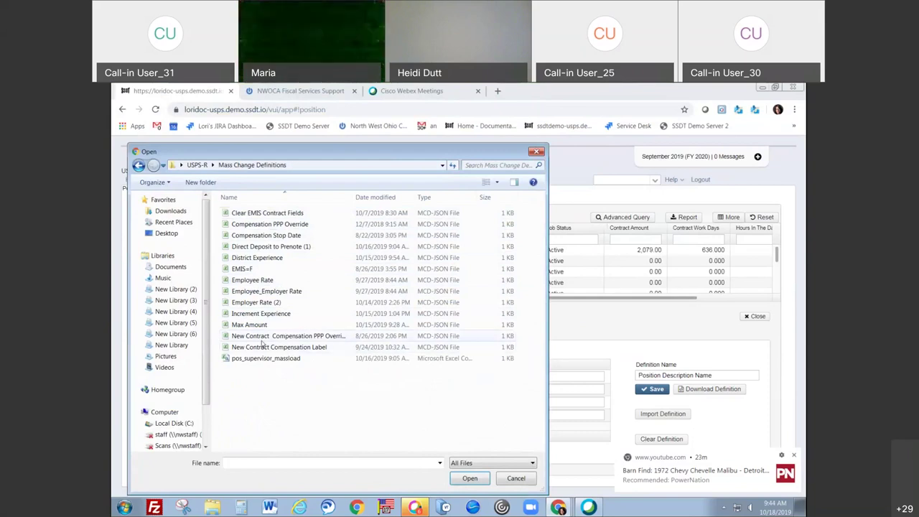
double_click(273, 316)
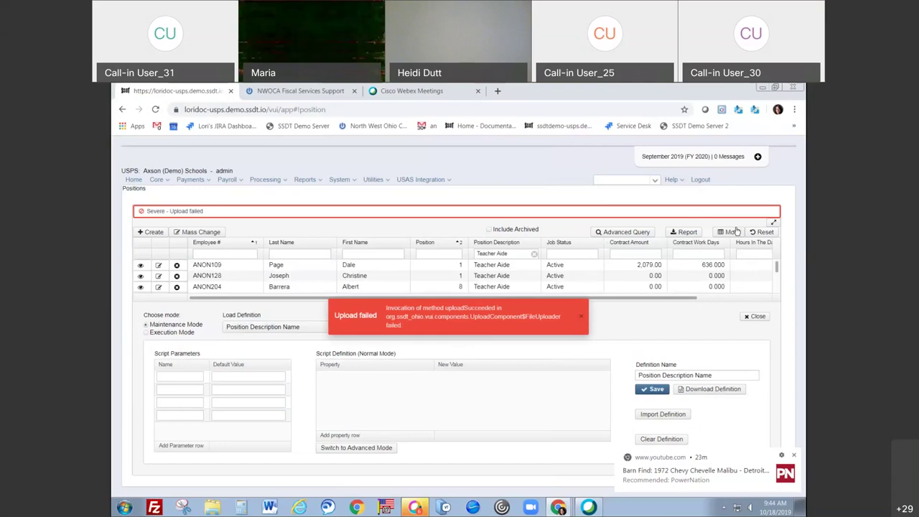
Dismiss the Upload failed error and check the saved definitions list
left_click(579, 318)
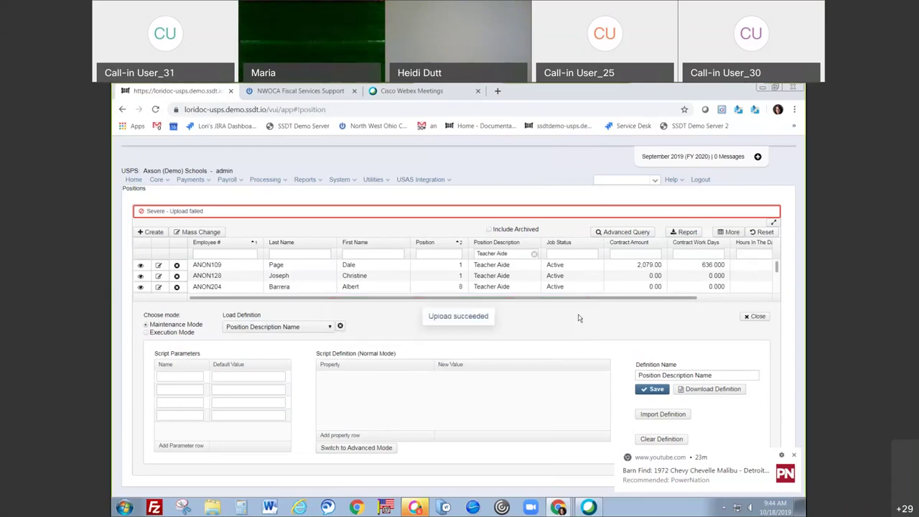
left_click(330, 330)
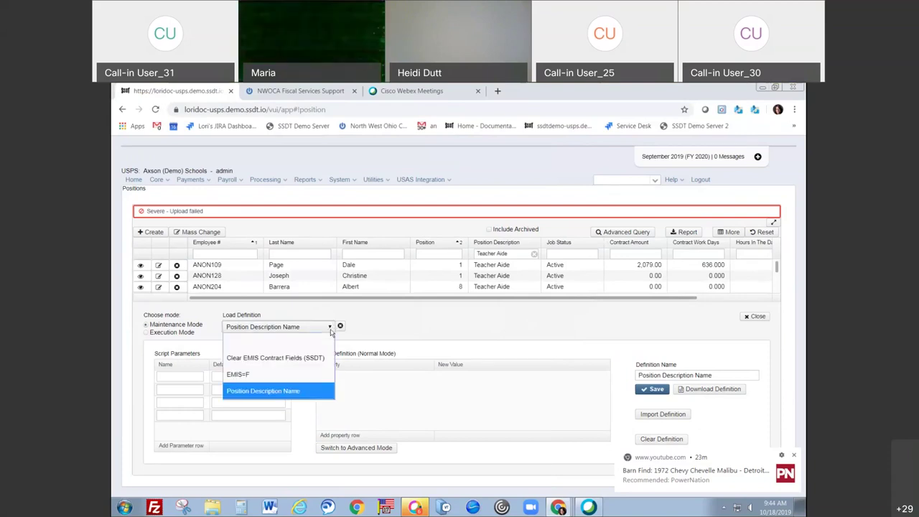
left_click(331, 331)
Import the EMIS=F definition setting reportableToEMIS to false and save it
left_click(661, 415)
double_click(238, 269)
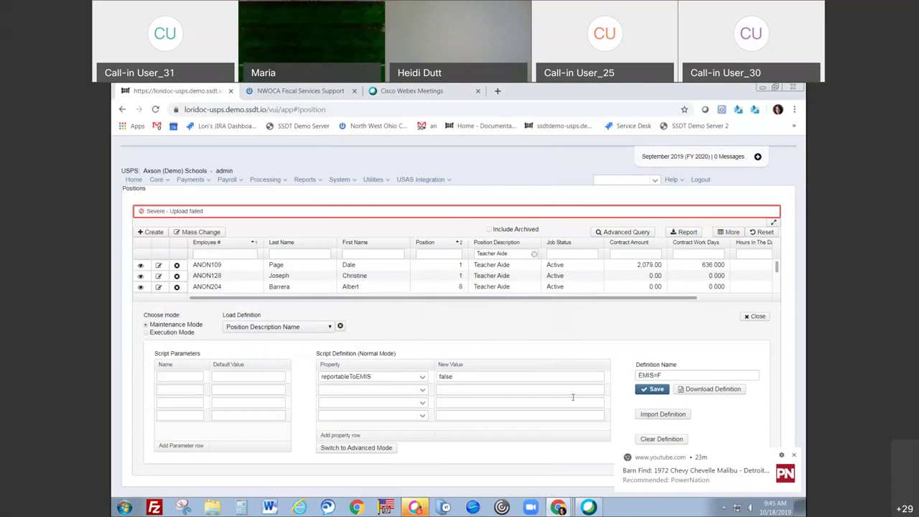
left_click(634, 388)
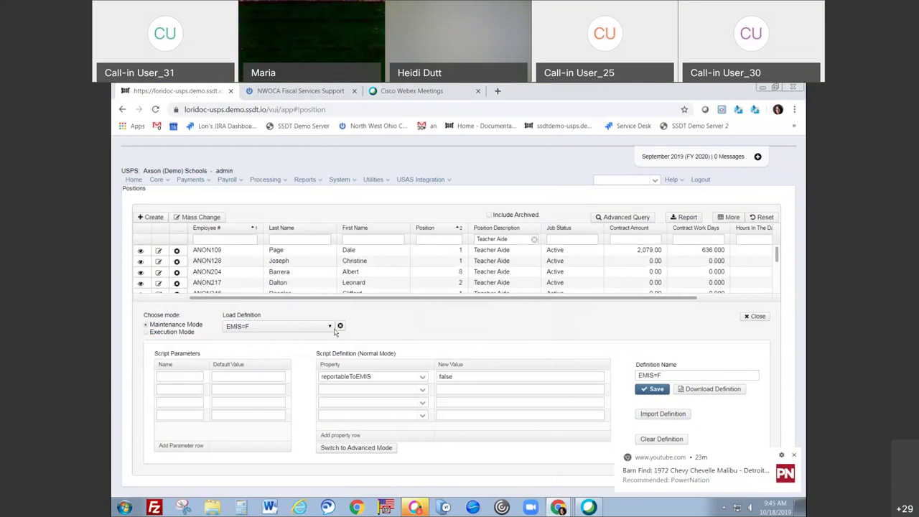
left_click(330, 328)
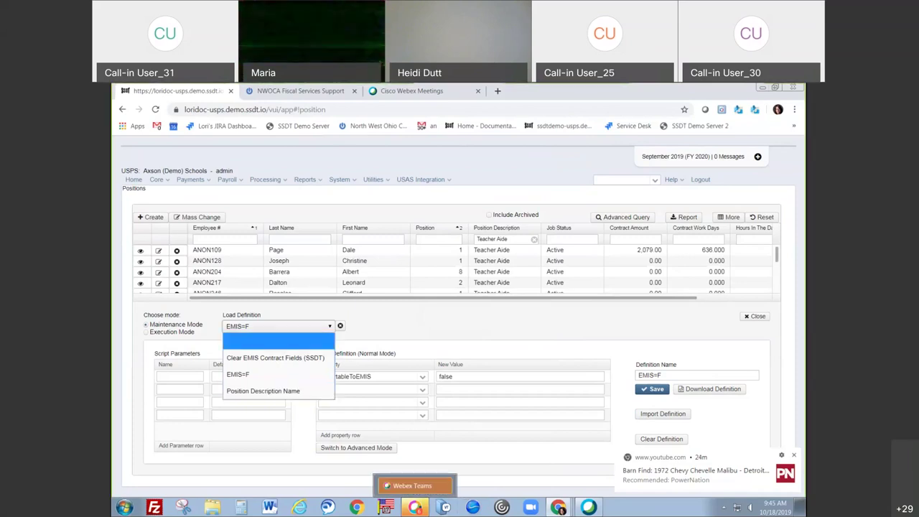
left_click(534, 369)
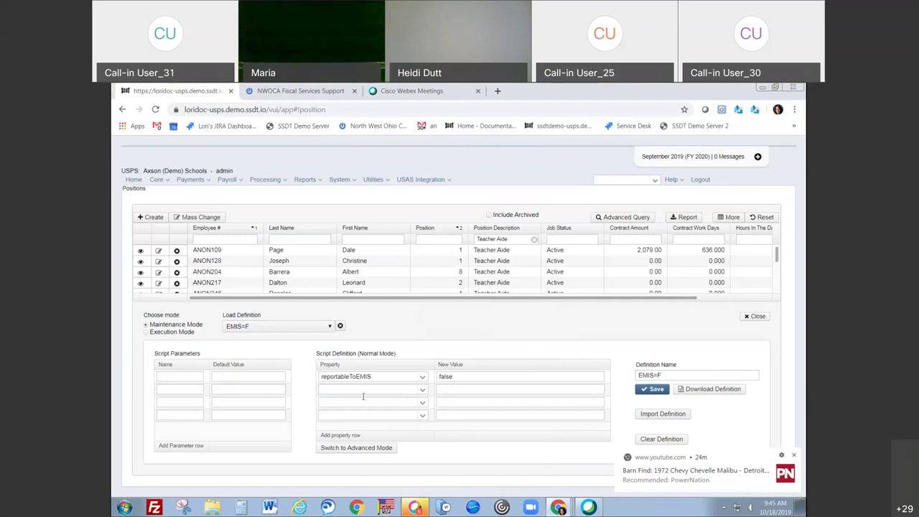
left_click(699, 392)
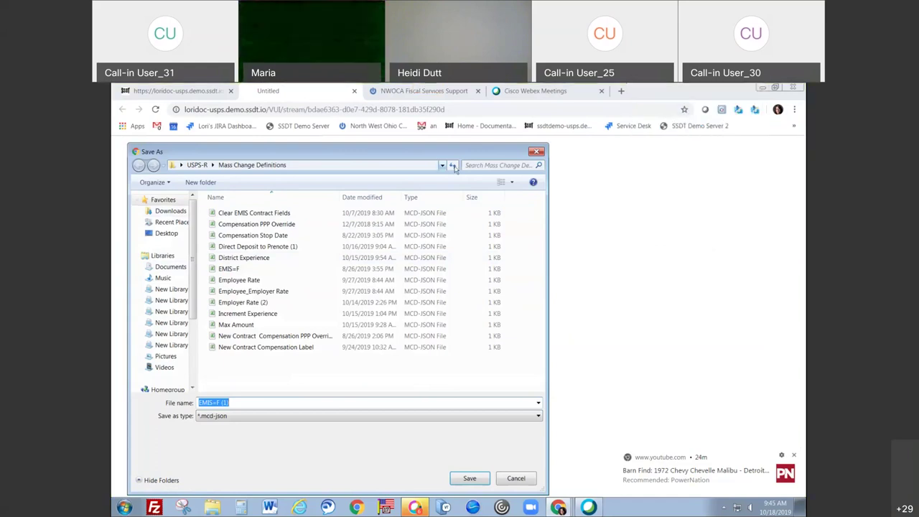
left_click(535, 152)
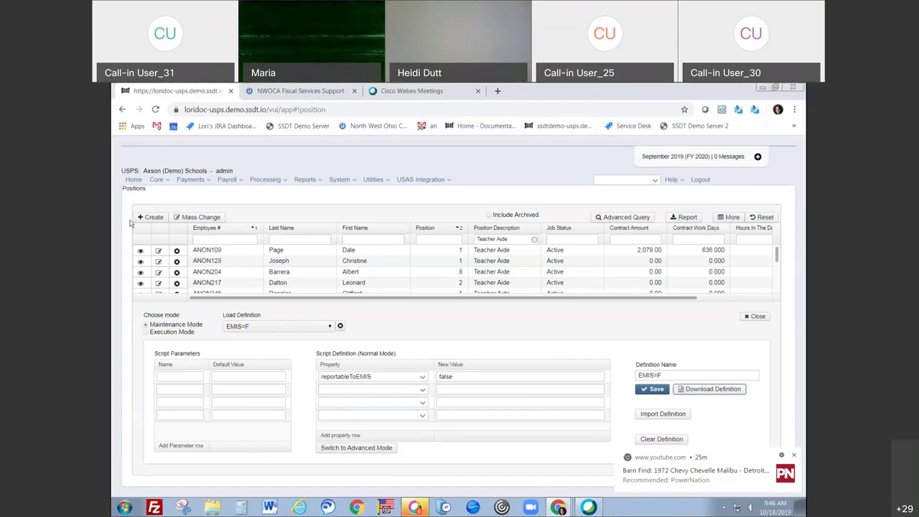
Close the mass change, clear the Teacher Aide filter, and start a mass change on all positions
left_click(756, 320)
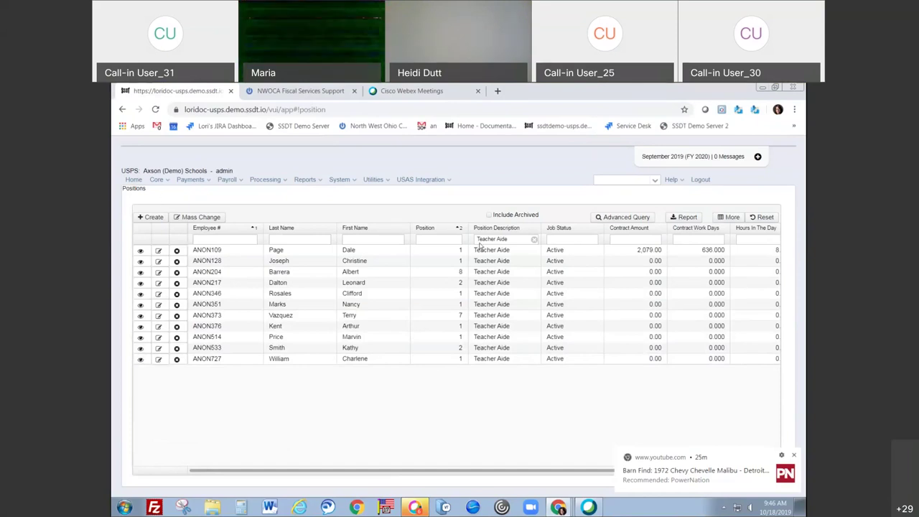
left_click(533, 239)
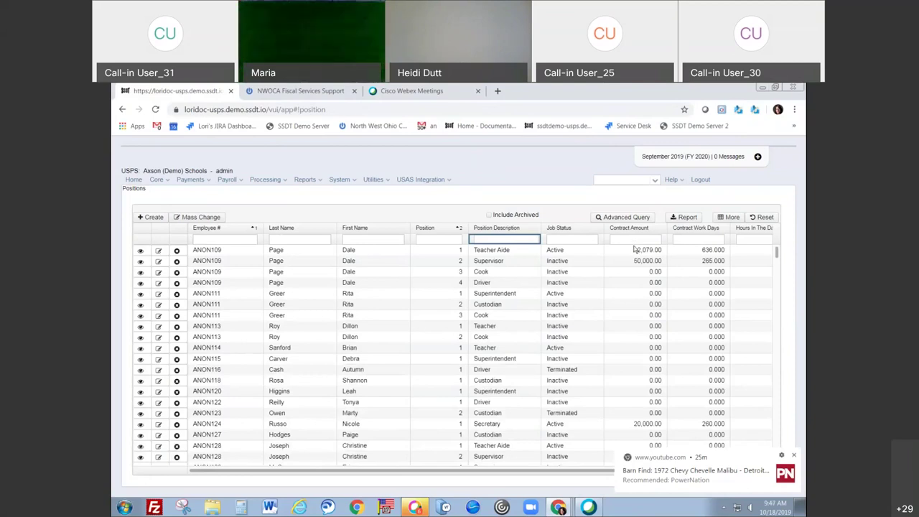
left_click(195, 220)
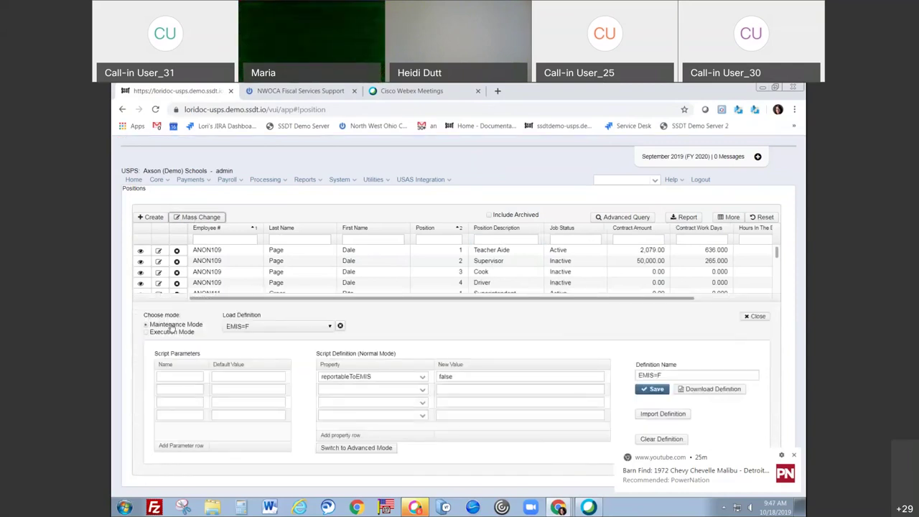
Load the Clear EMIS Contract Fields (SSDT) saved definition
left_click(330, 328)
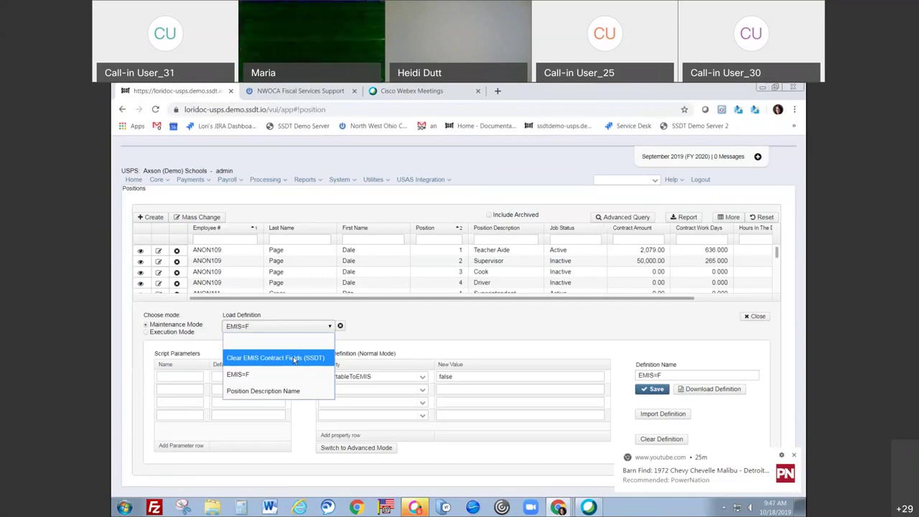
left_click(293, 358)
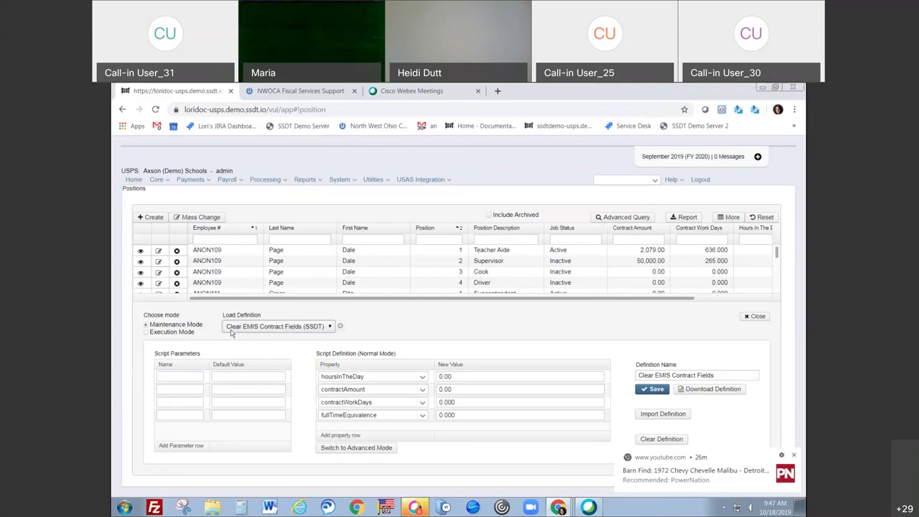
left_click(147, 333)
Run Clear EMIS Contract Fields (SSDT) in Execution Mode on all 419 positions
left_click(147, 334)
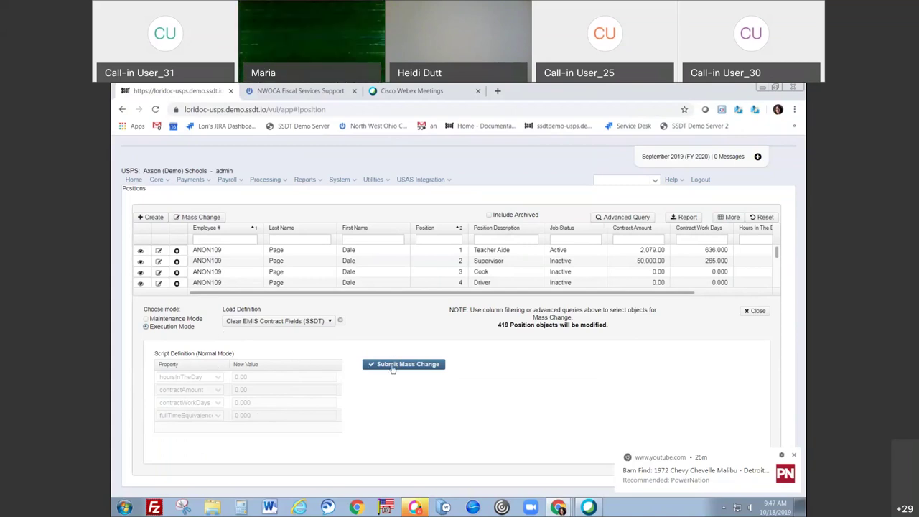
left_click(394, 364)
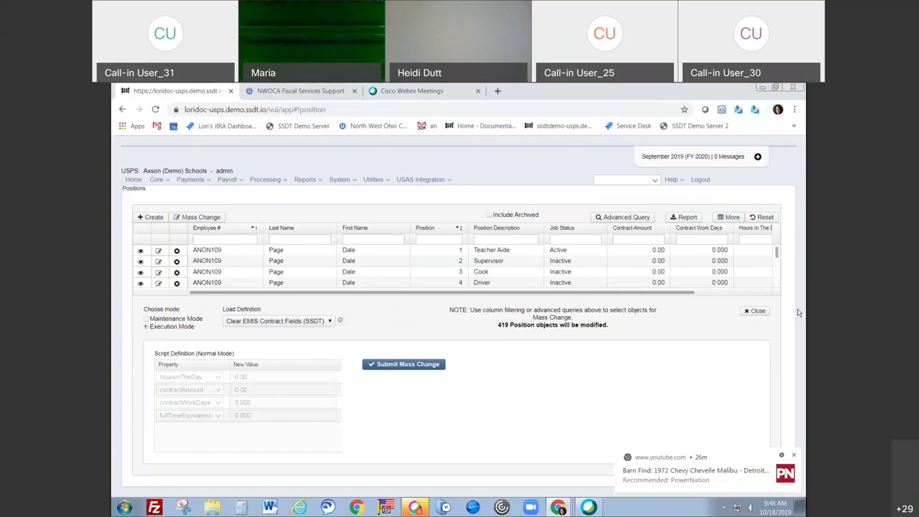
Close the Mass Change panel to reveal positions with 0.00 contract amounts
left_click(754, 311)
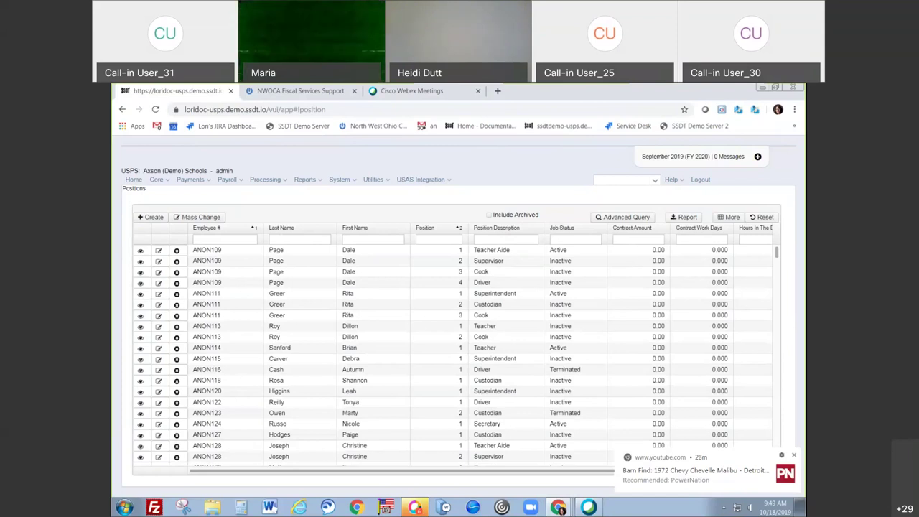
Go to Core > Compensation, opening and closing Mass Change, to list all compensations
left_click(168, 181)
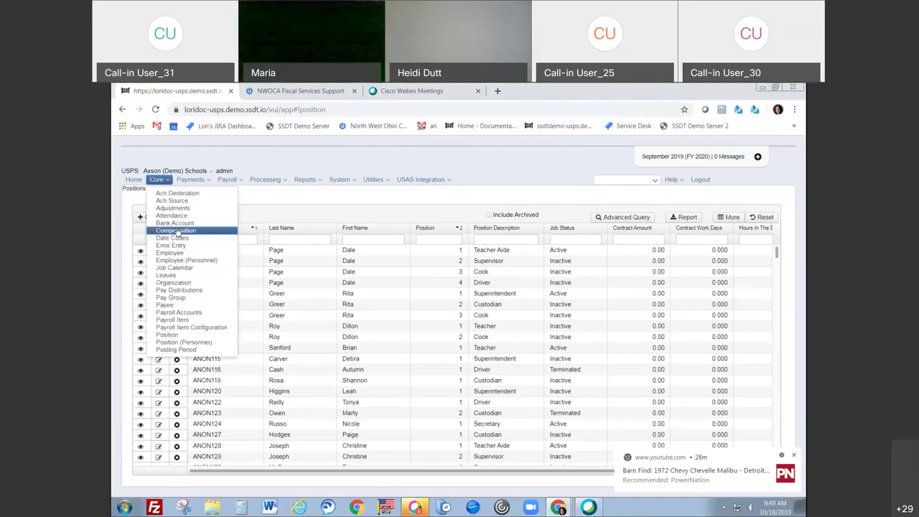
left_click(180, 235)
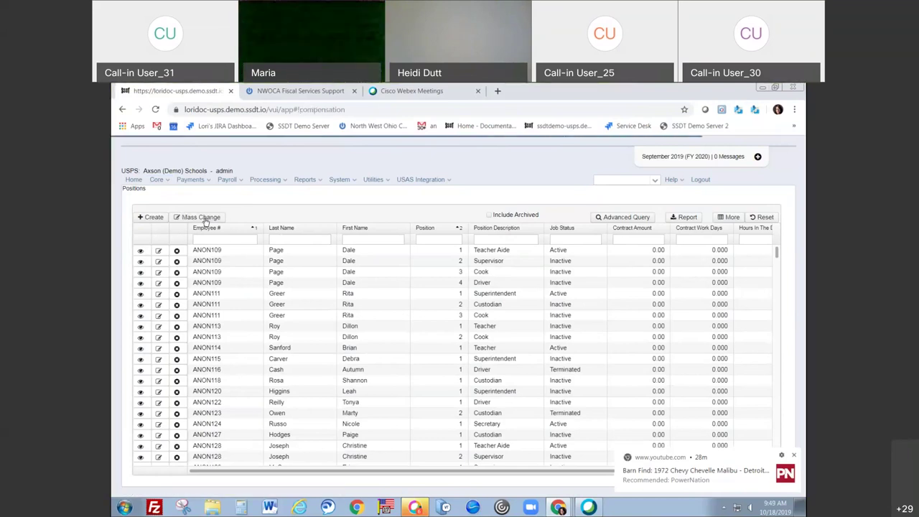
left_click(204, 222)
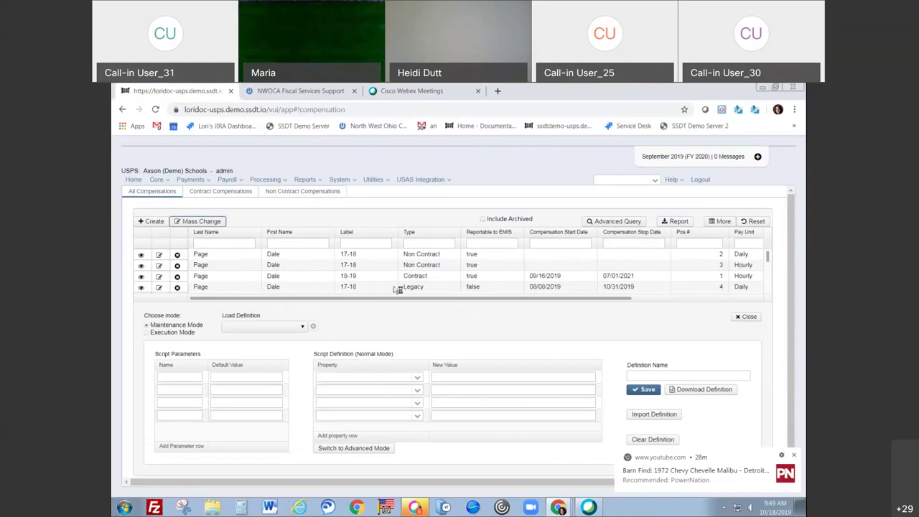
left_click(754, 320)
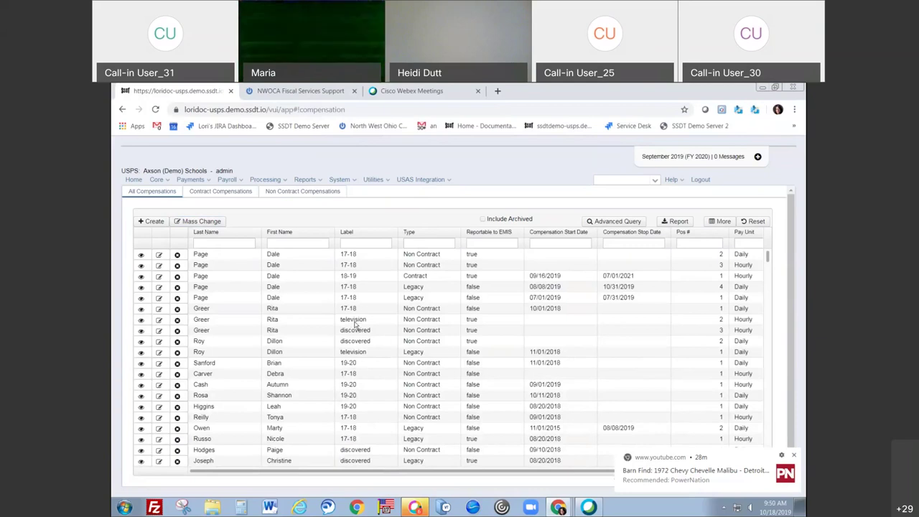
Enter 17-18 in the compensation Label column filter
left_click(363, 242)
type("1")
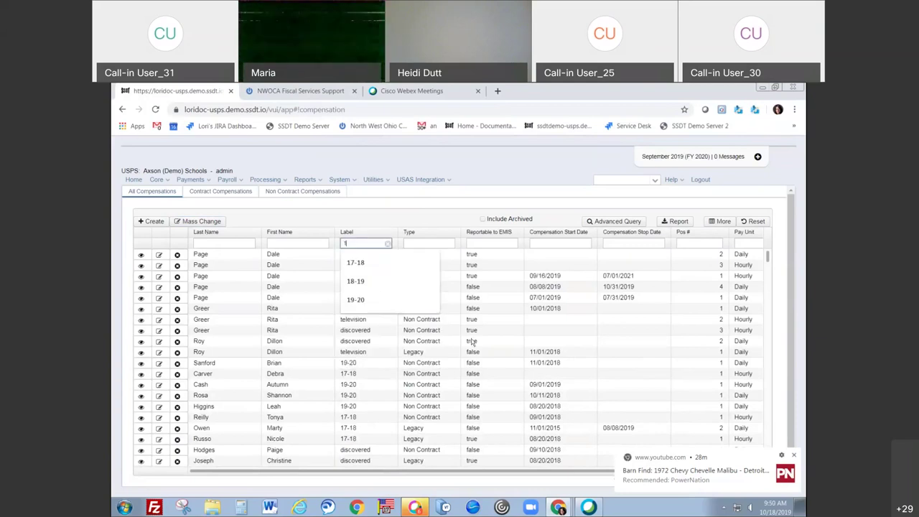
type("7-18")
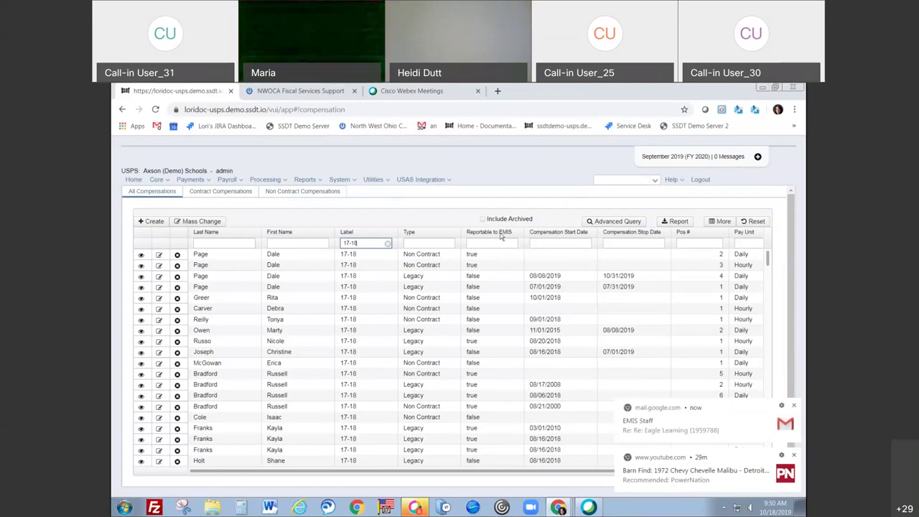
Browse the EMIS Related Information columns in Column Selection, then reload the compensation page
left_click(721, 224)
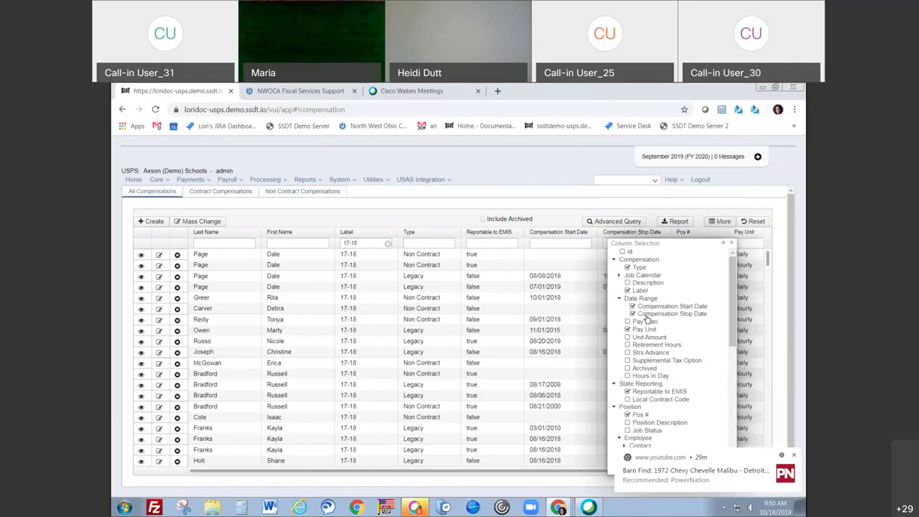
scroll(669, 335, "down", 1)
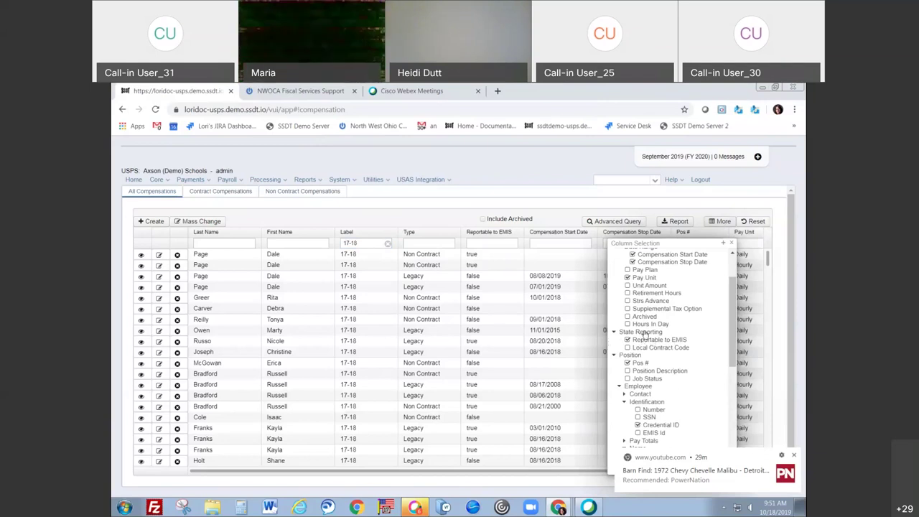
scroll(646, 335, "down", 4)
scroll(659, 366, "down", 1)
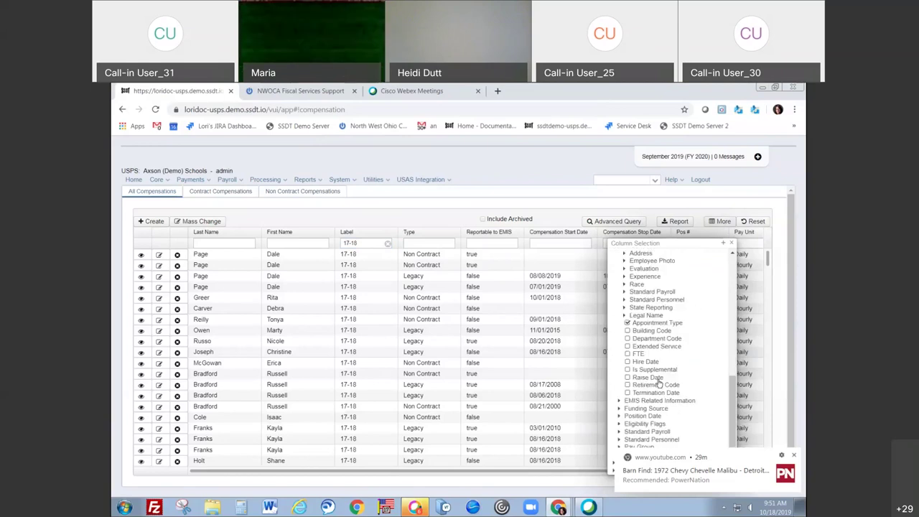
left_click(619, 401)
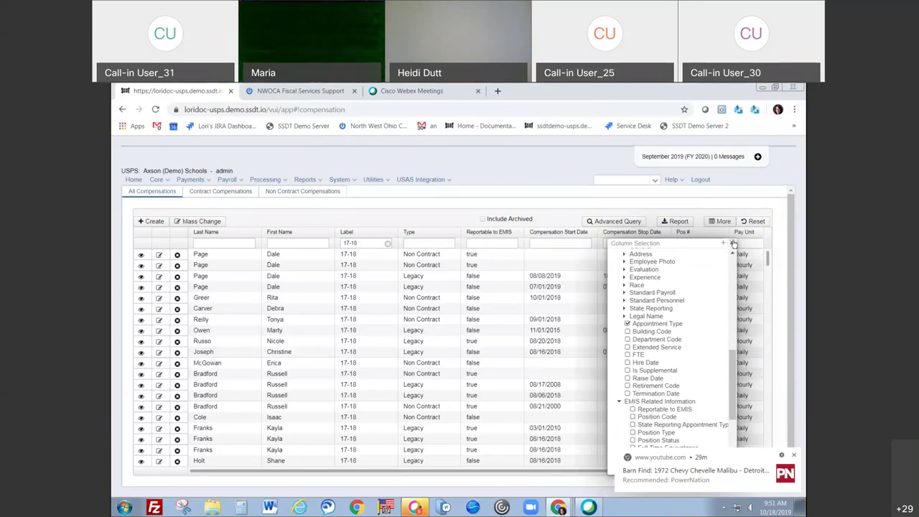
key("F5")
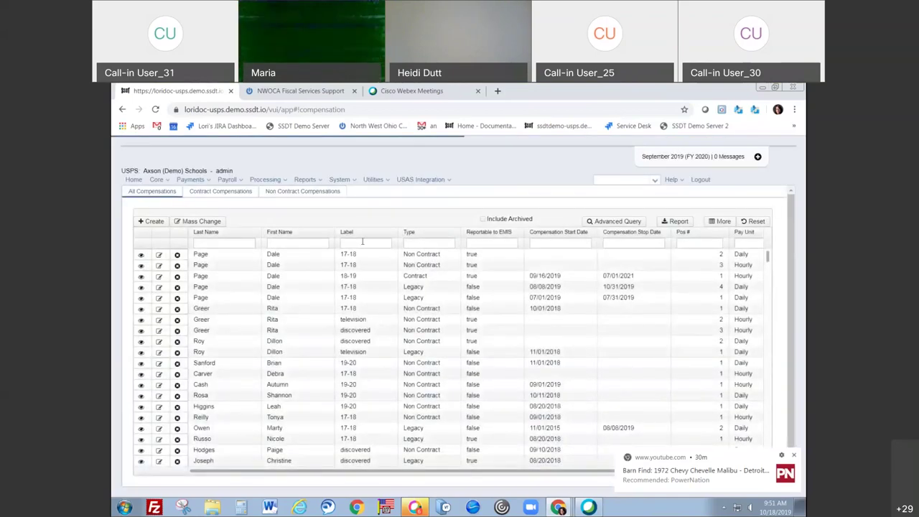
Filter compensations to Label 17-18 with Reportable to EMIS set to true
left_click(363, 242)
type("17-18")
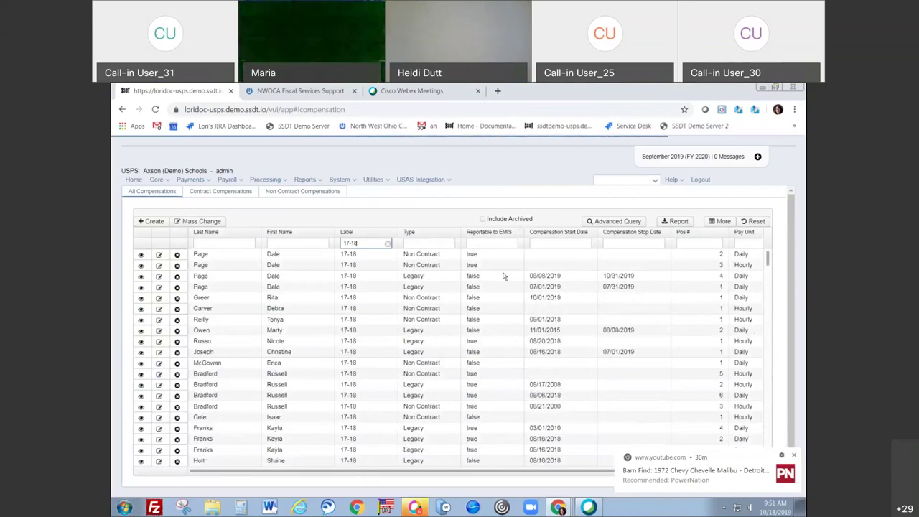
left_click(489, 245)
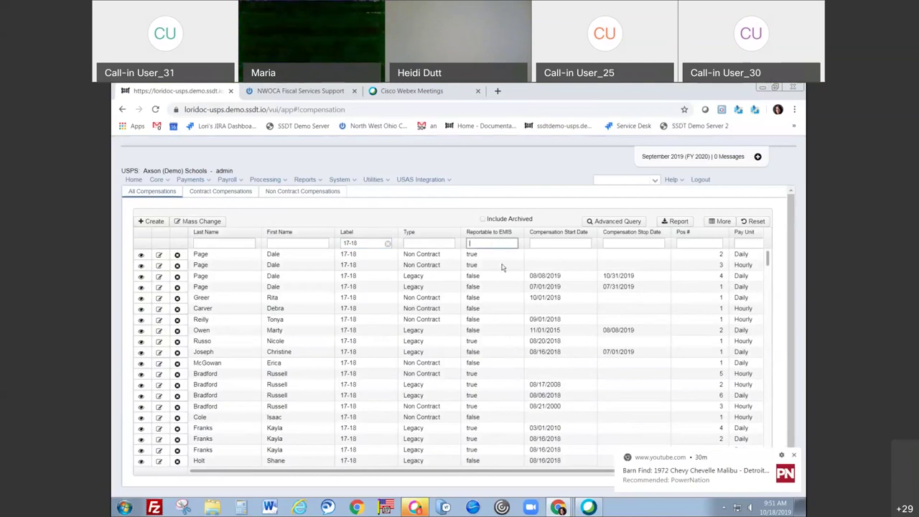
type("true")
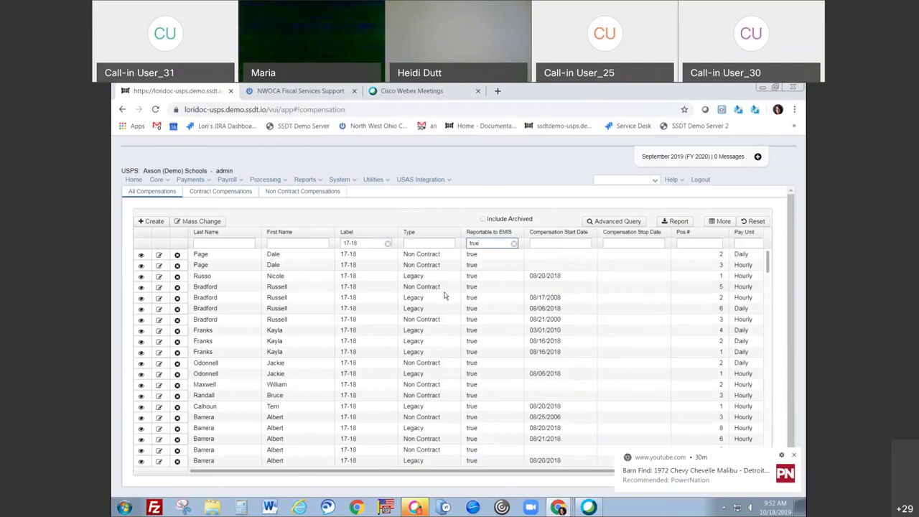
scroll(444, 294, "down", 2)
scroll(490, 319, "down", 3)
scroll(445, 295, "up", 5)
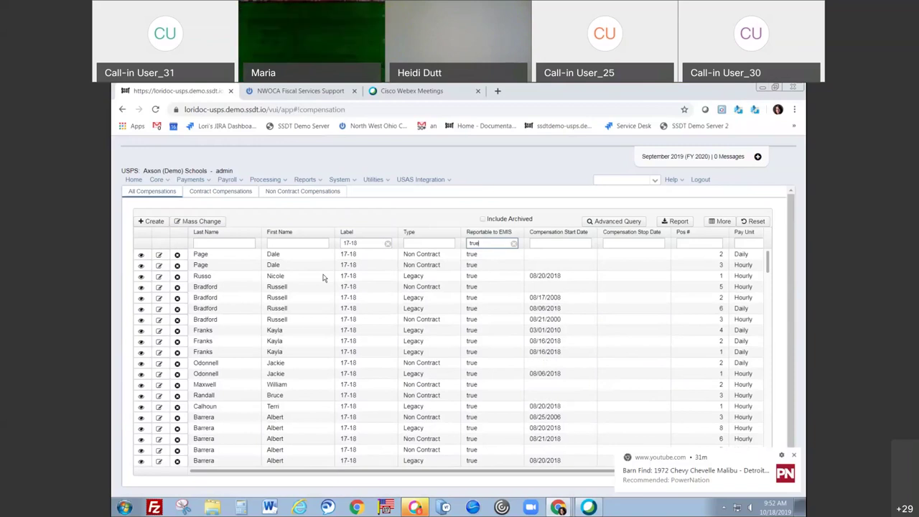
Load the EMIS1 definition (reportableToEMIS false) into a mass change in Execution Mode
left_click(200, 222)
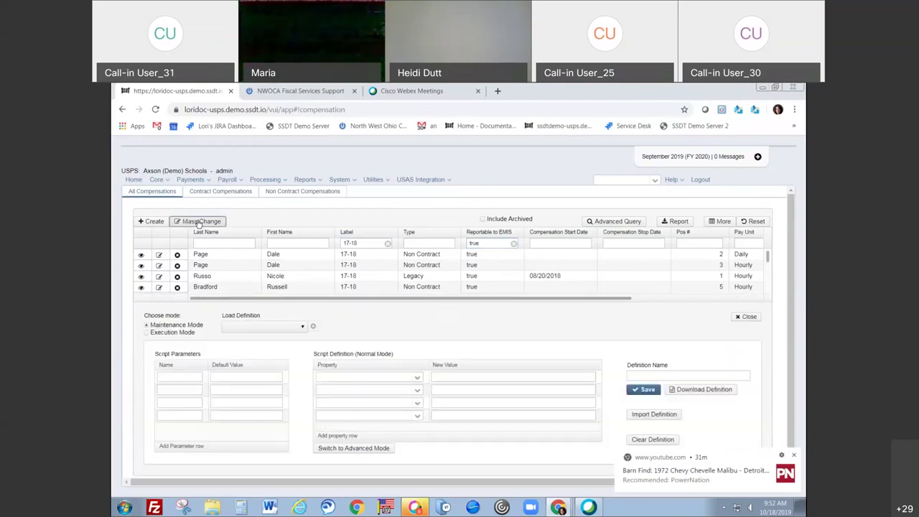
left_click(302, 327)
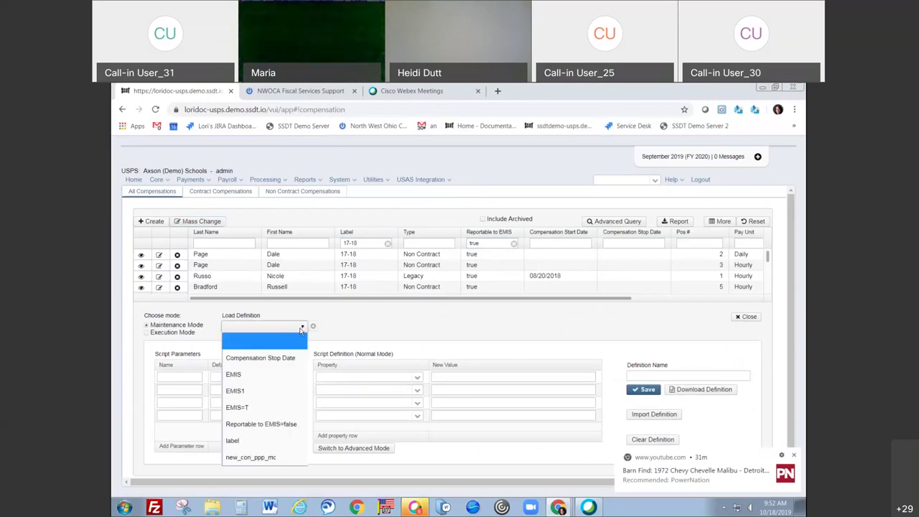
left_click(242, 389)
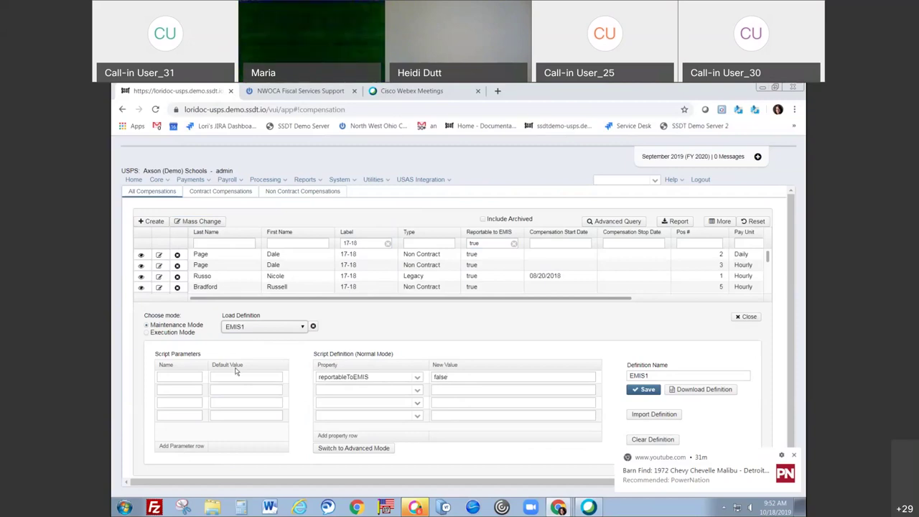
left_click(146, 332)
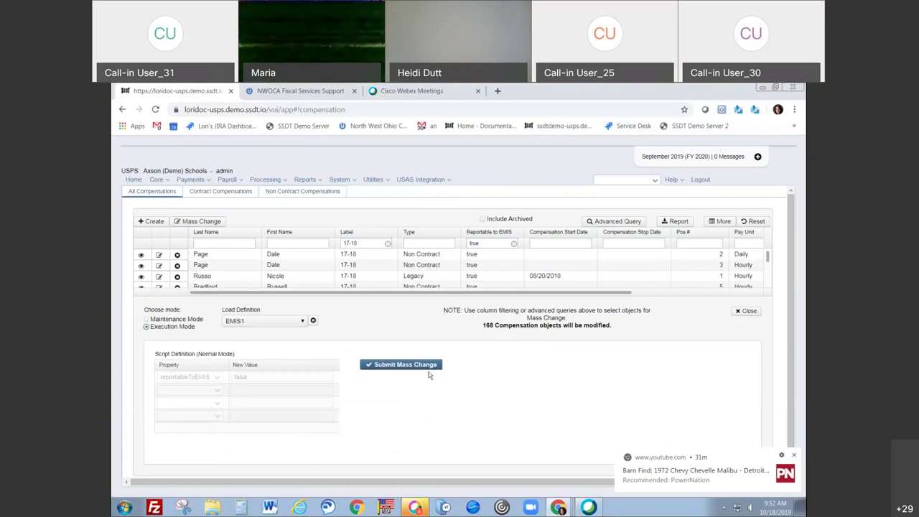
Submit the EMIS1 mass change, dismiss the results, and drop the Reportable to EMIS filter
left_click(400, 366)
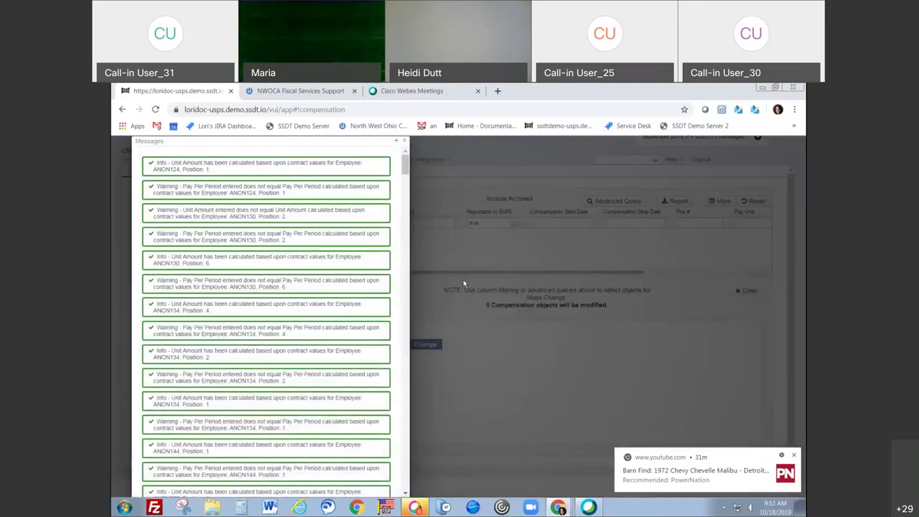
left_click(404, 145)
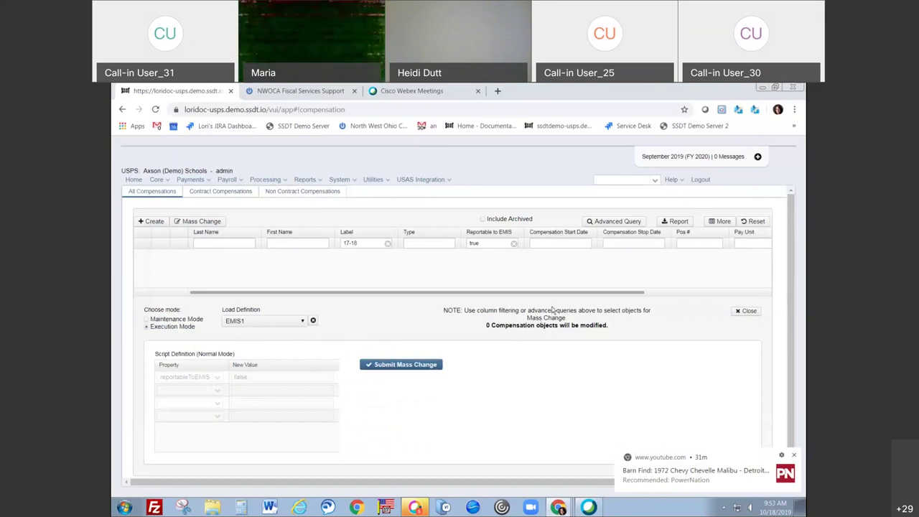
left_click(513, 244)
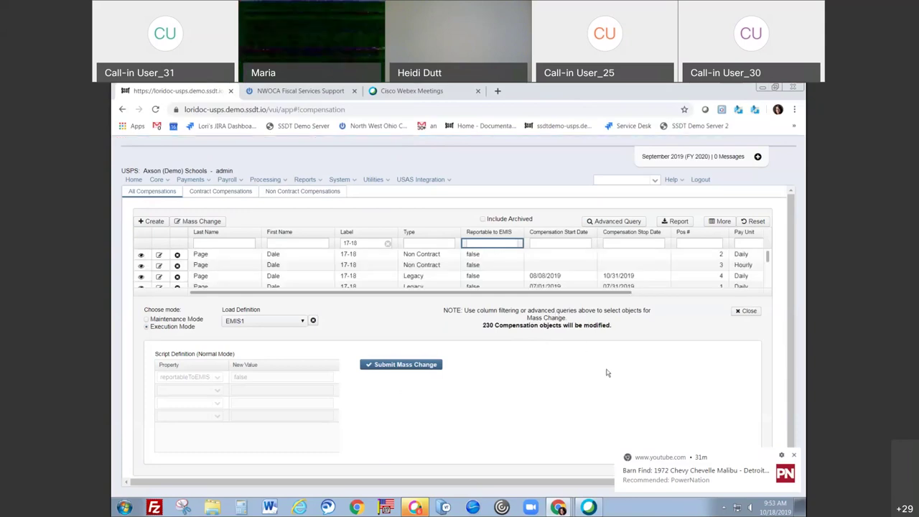
Close the mass change and filter the 17-18 compensations by Reportable to EMIS false
left_click(755, 311)
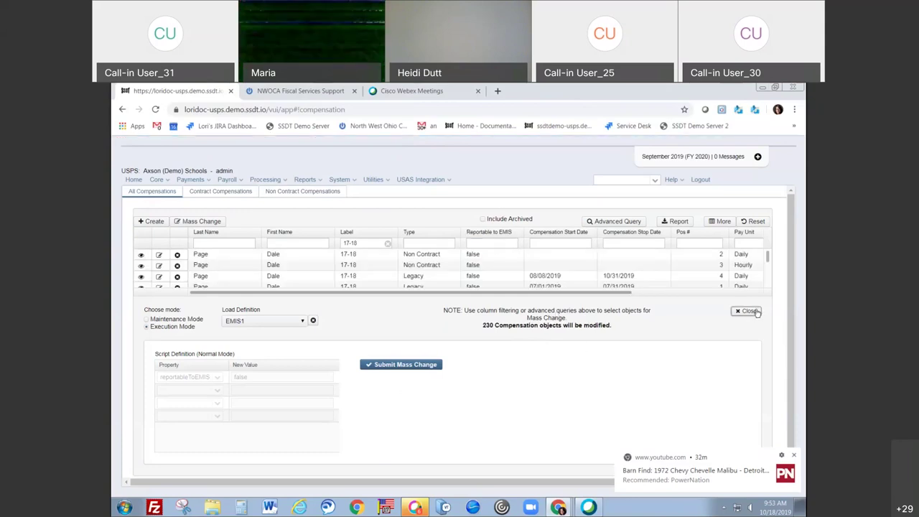
left_click(429, 243)
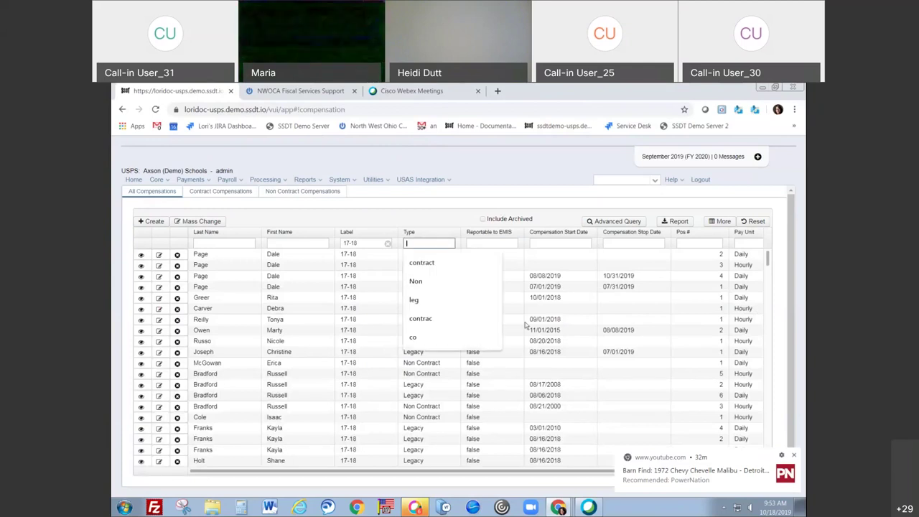
type("lelse")
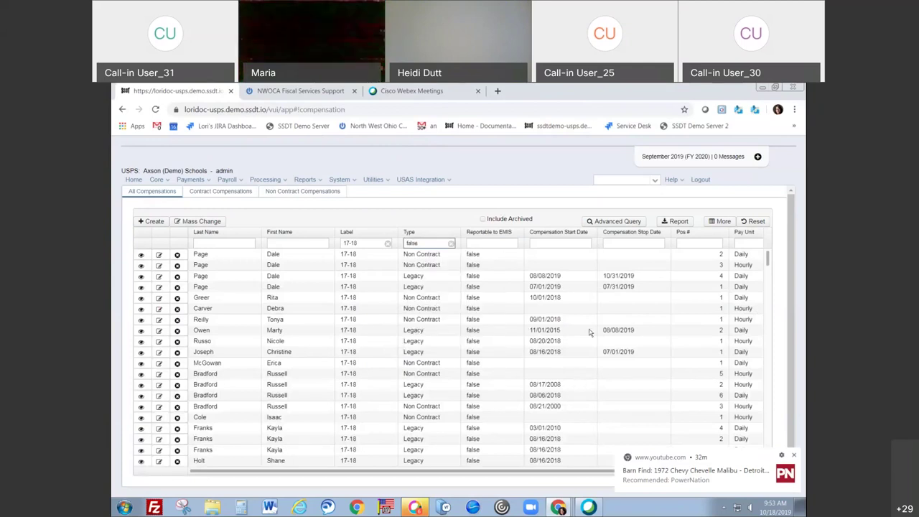
left_click(451, 243)
left_click(476, 244)
type("false")
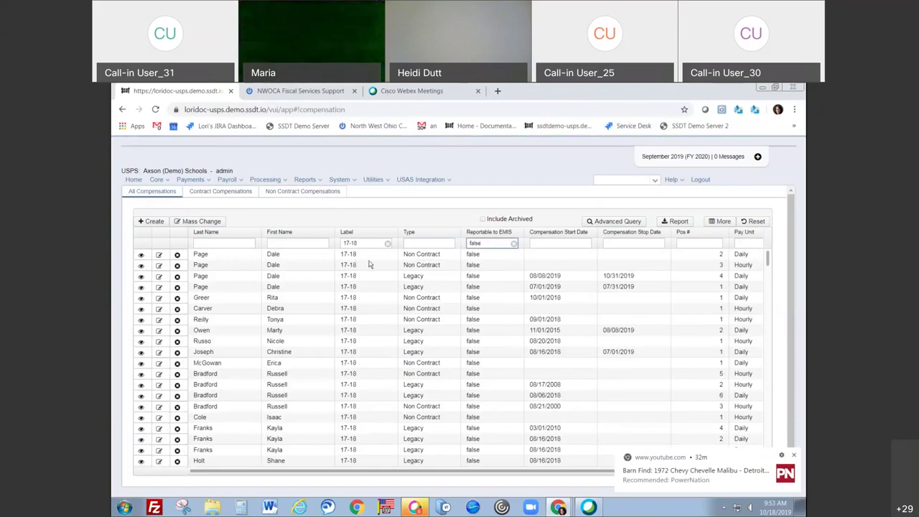
scroll(492, 349, "down", 1)
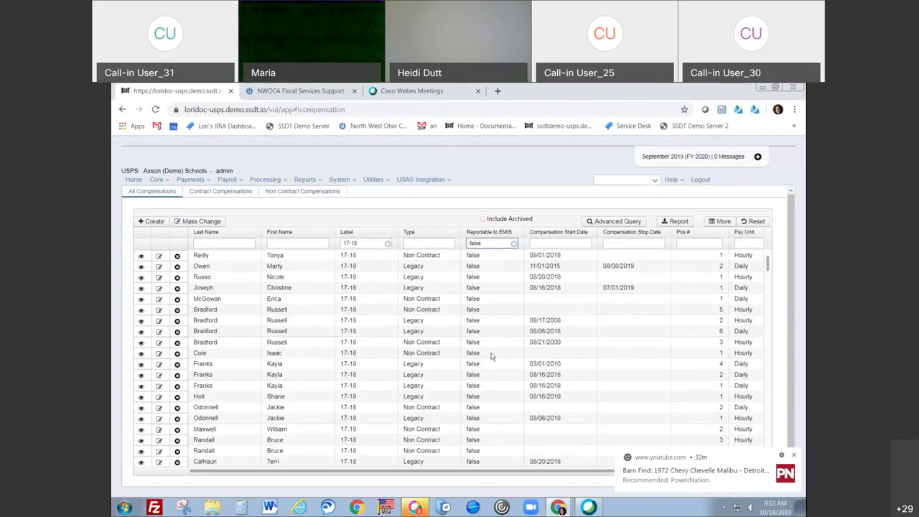
scroll(485, 351, "up", 1)
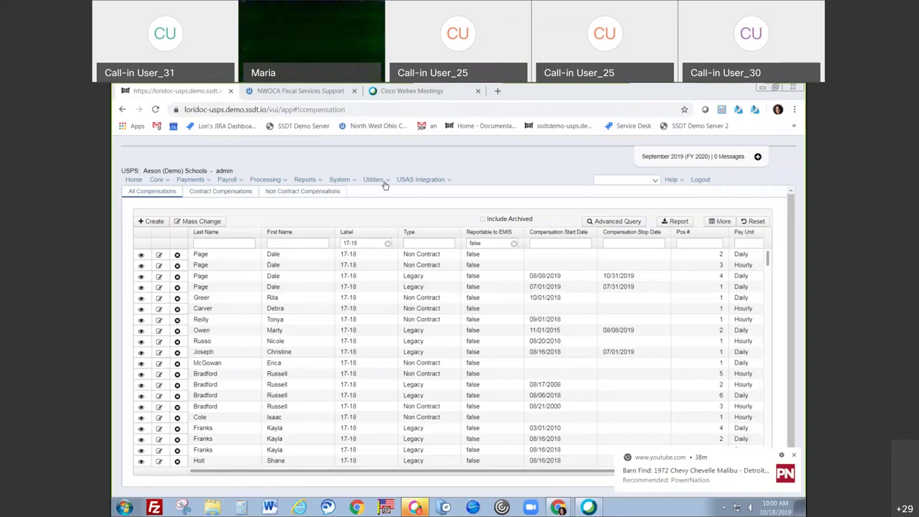
Download the EMIS1 mass change definition in Maintenance Mode, replacing the existing Compensation PPP Override file
left_click(200, 222)
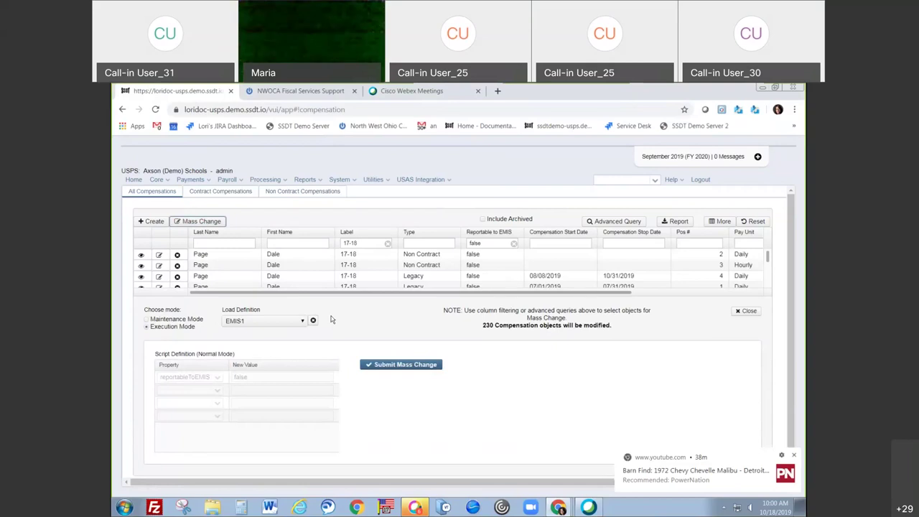
left_click(302, 322)
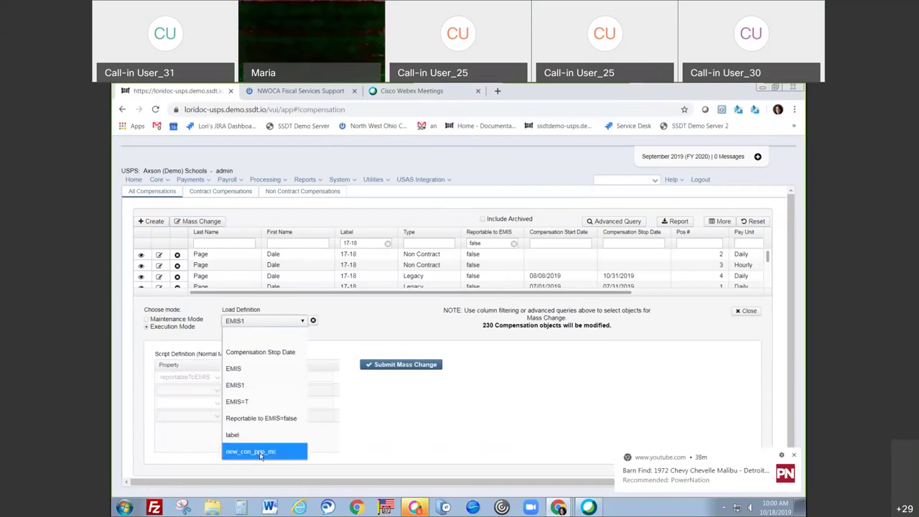
left_click(142, 147)
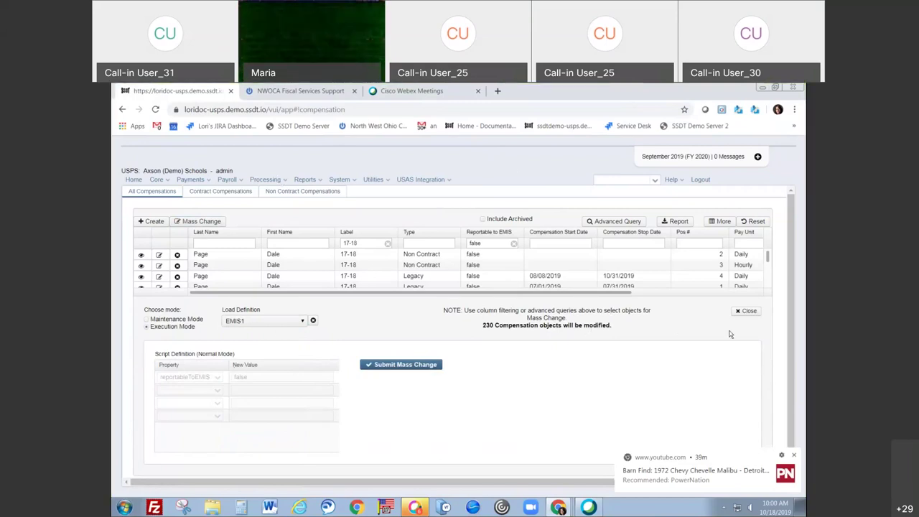
left_click(148, 319)
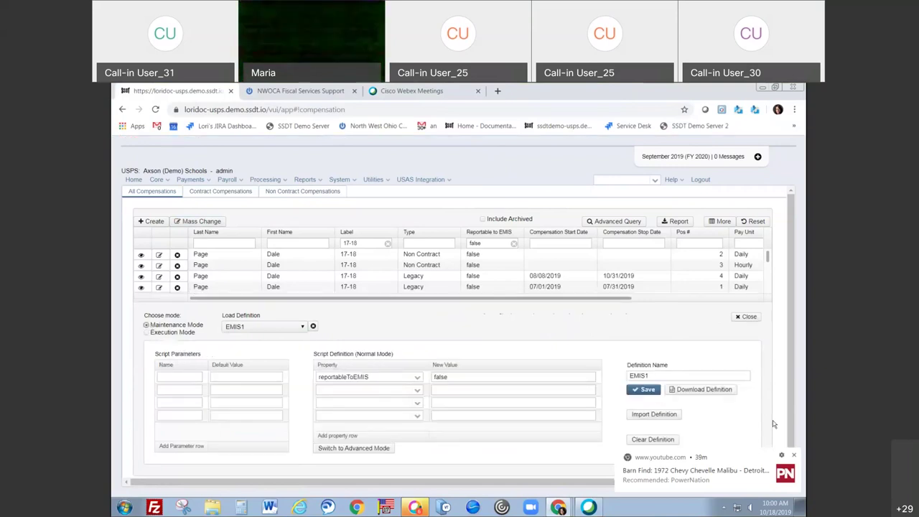
left_click(700, 390)
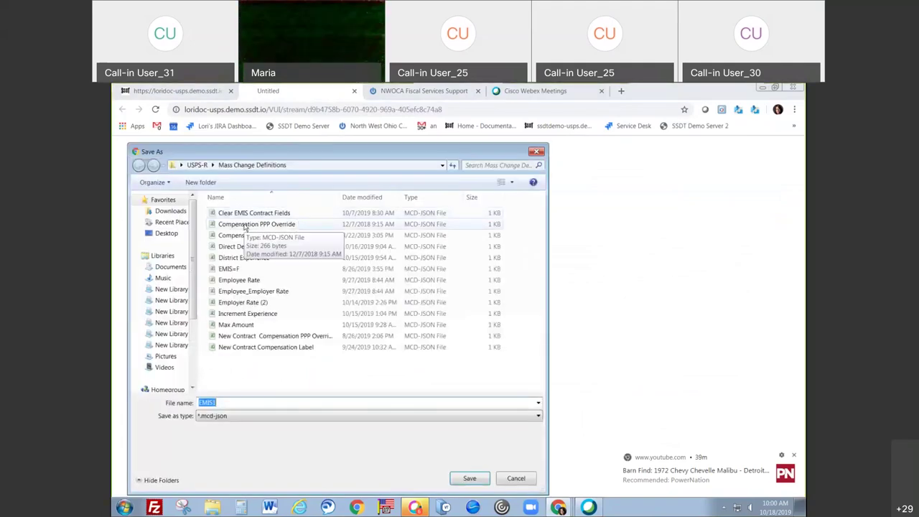
double_click(249, 224)
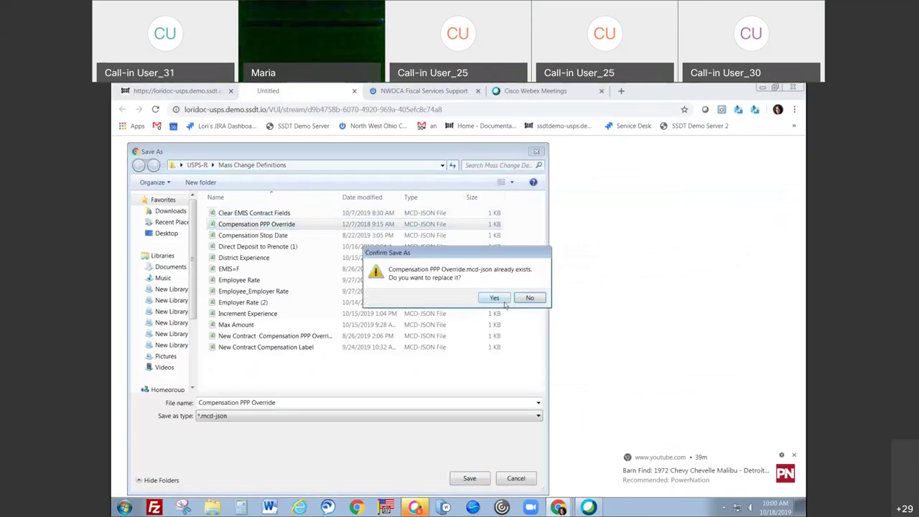
left_click(495, 298)
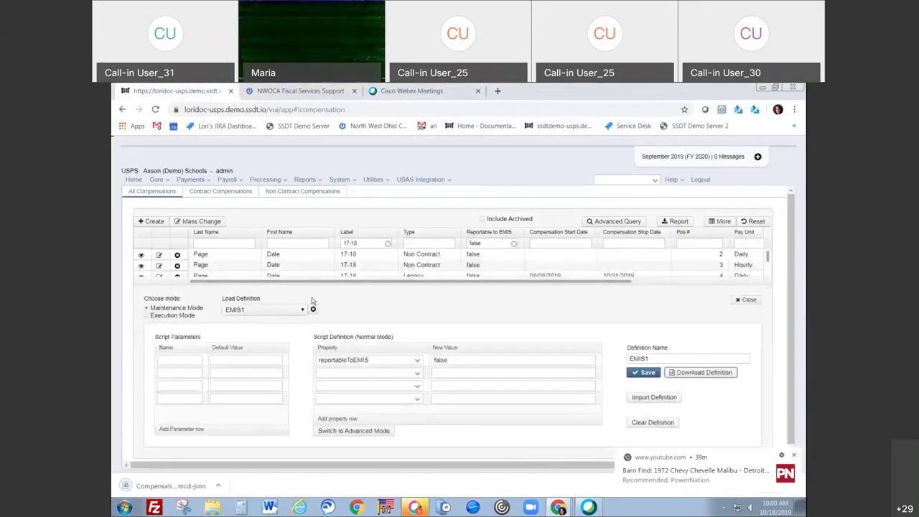
Load new_con_ppp_mc to view its pay-per-period script, then close the Mass Change panel
left_click(303, 310)
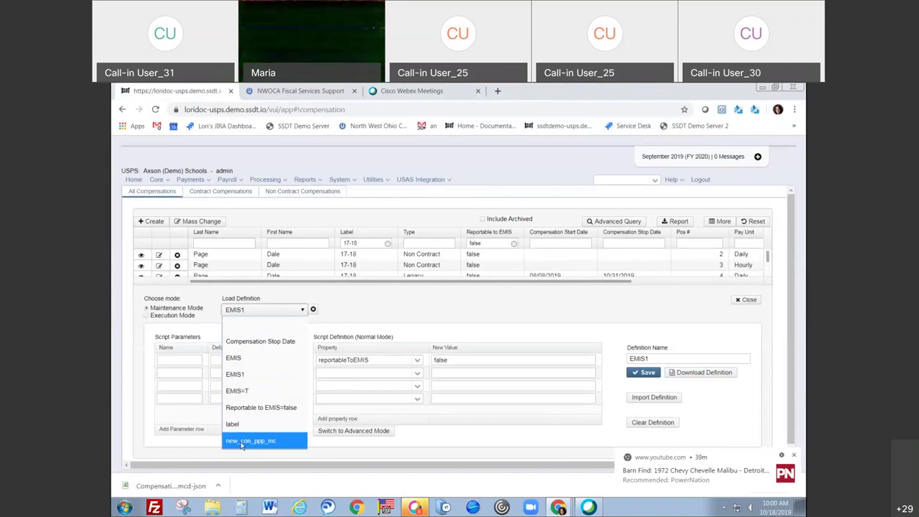
left_click(237, 374)
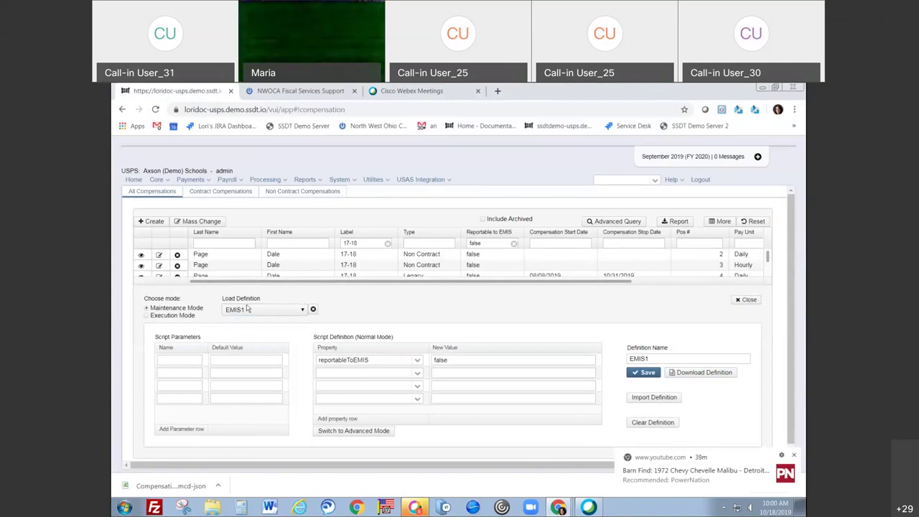
left_click(303, 309)
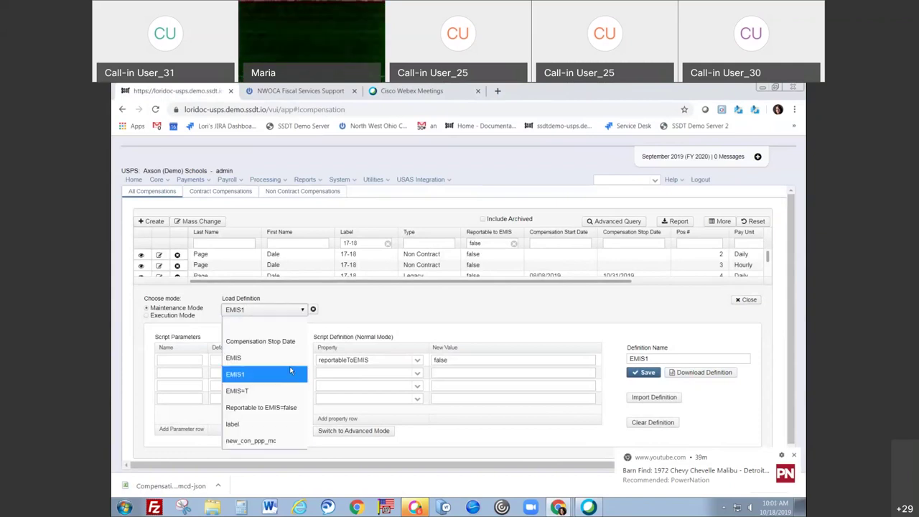
left_click(262, 441)
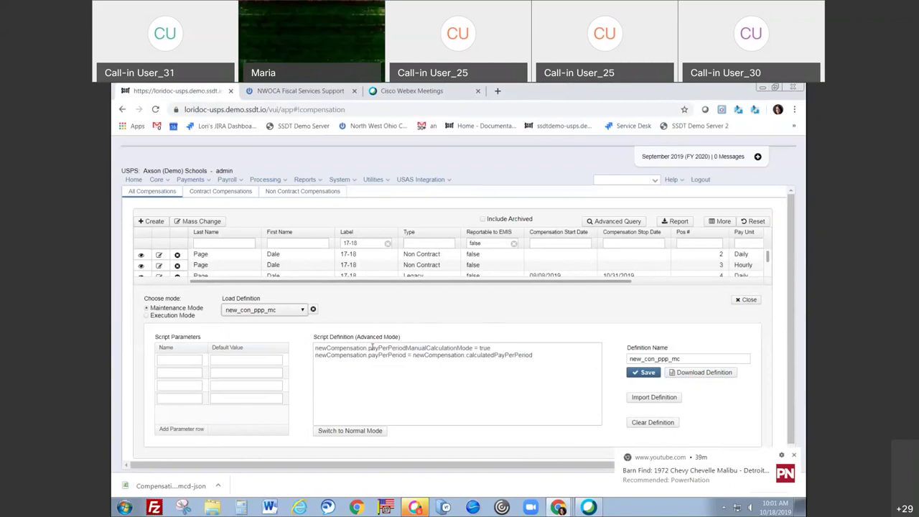
left_click(748, 300)
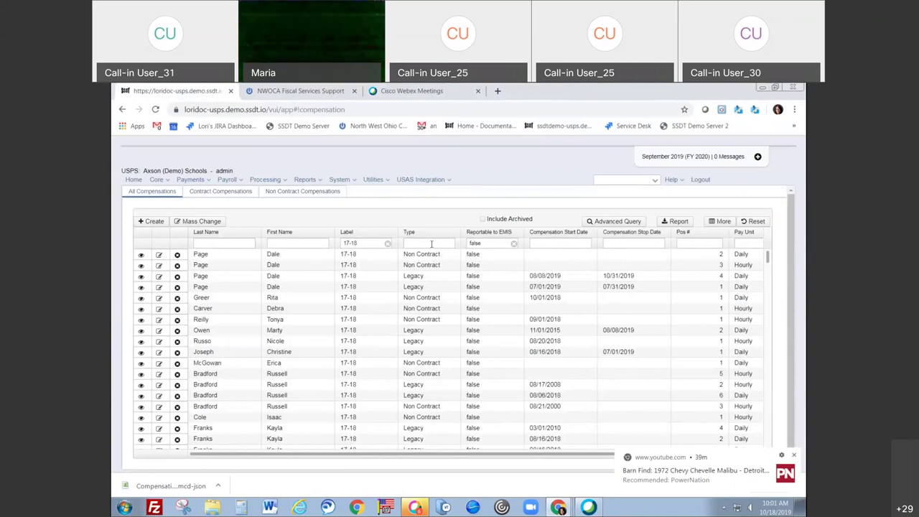
Filter the compensation Type column by 'cont' to leave one contract record
left_click(432, 244)
type("le")
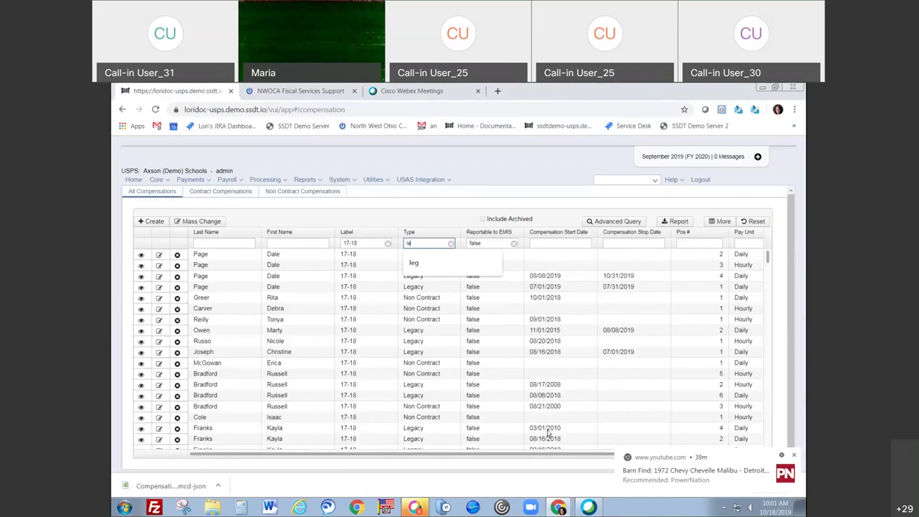
key("BackSpace")
key("BackSpace")
type("con")
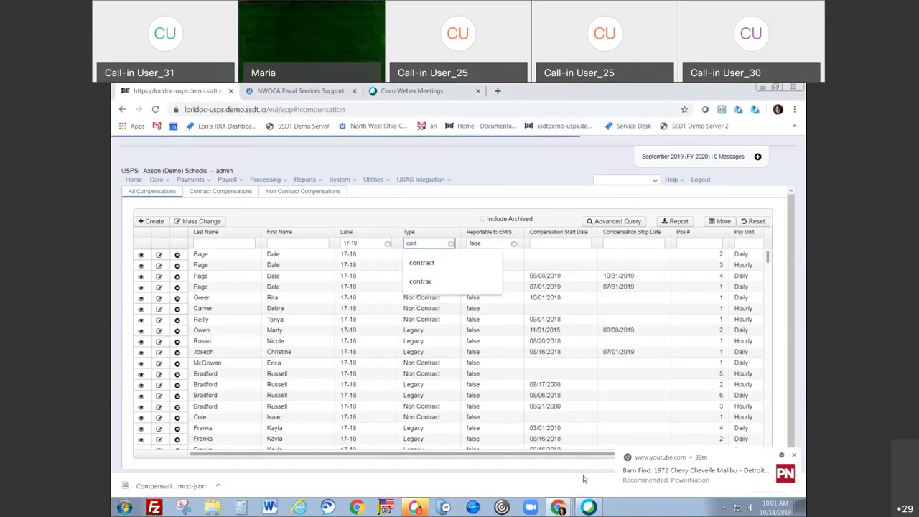
type("t")
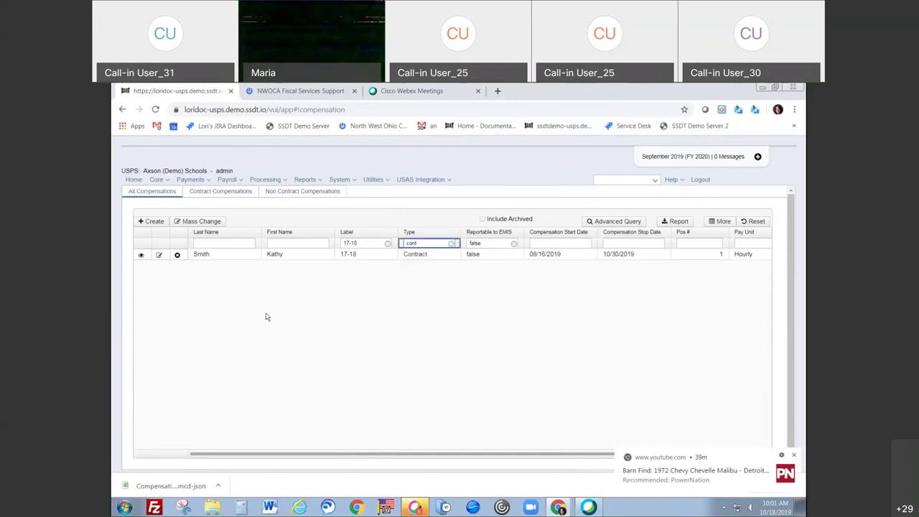
Review the contract record's form, a Driver position not reportable to EMIS, and cancel without saving
left_click(159, 257)
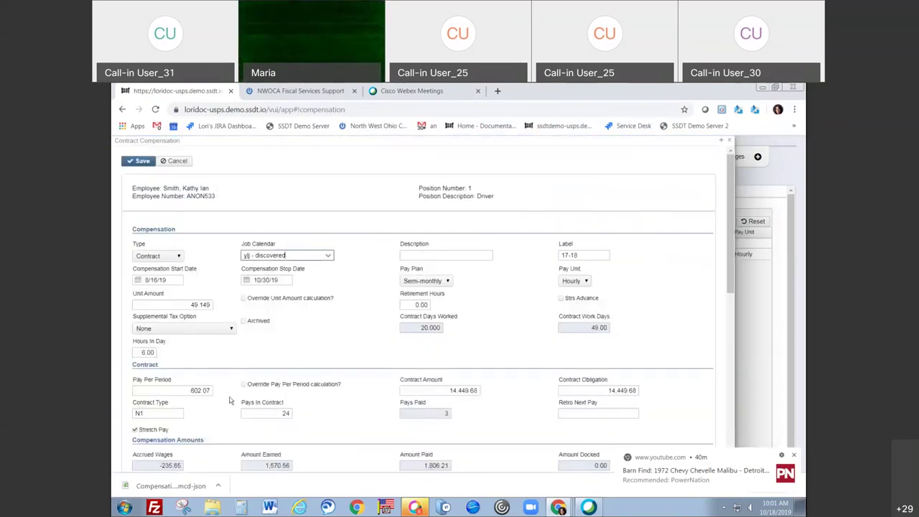
scroll(229, 401, "down", 3)
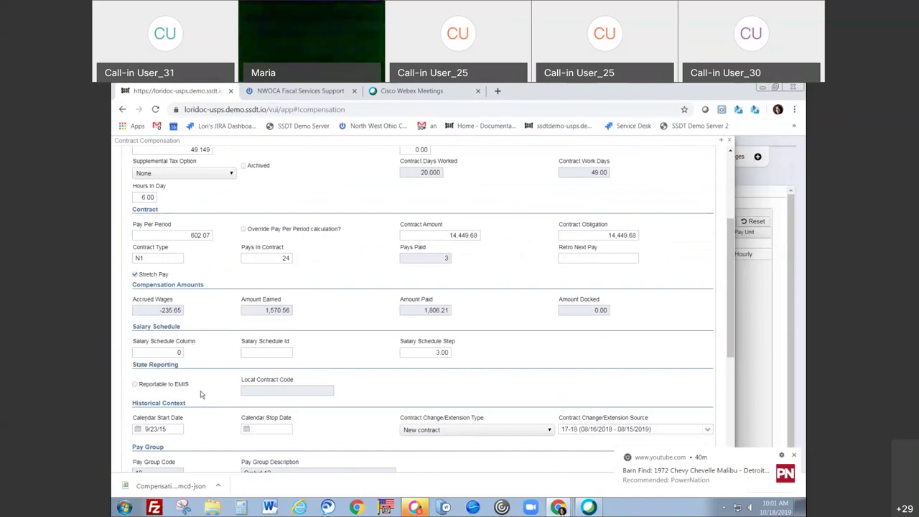
scroll(193, 424, "down", 2)
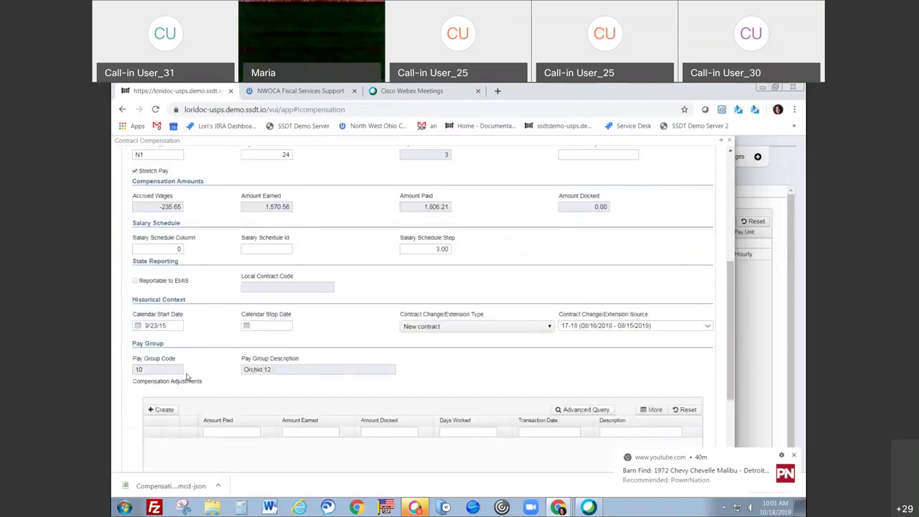
scroll(187, 375, "up", 2)
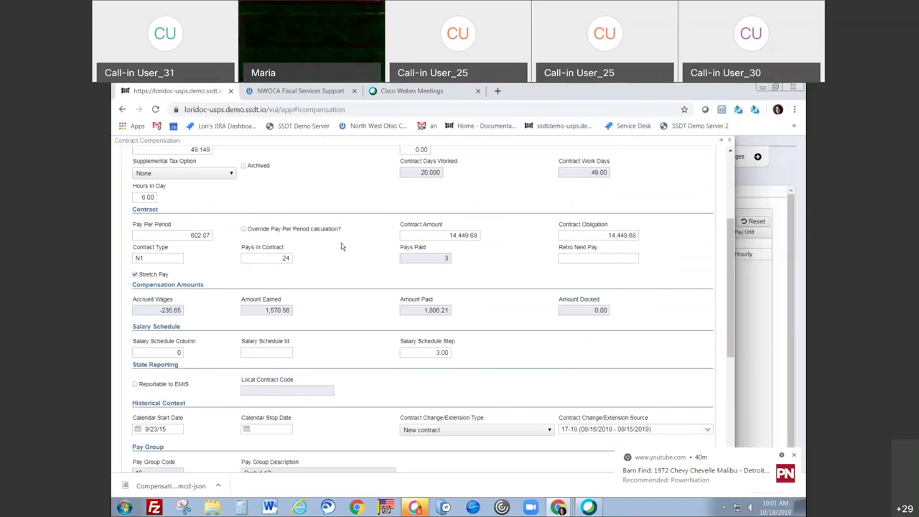
scroll(246, 242, "up", 3)
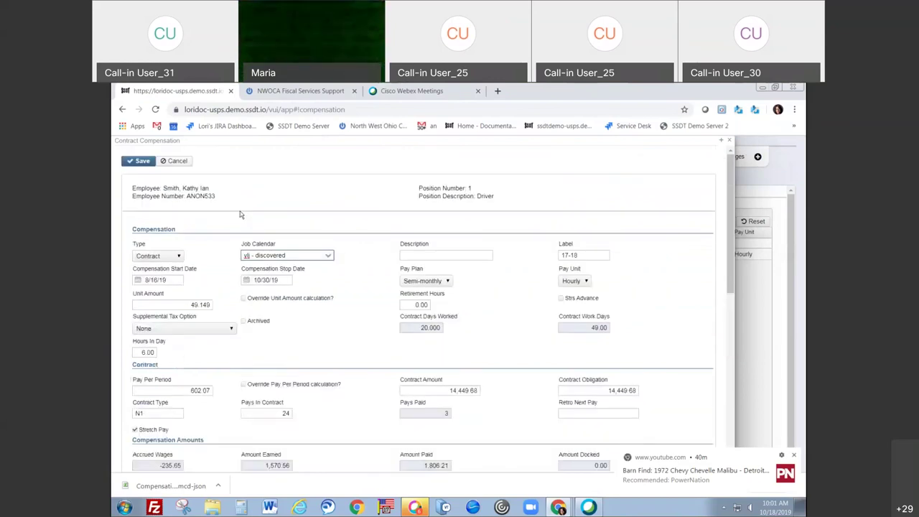
left_click(177, 161)
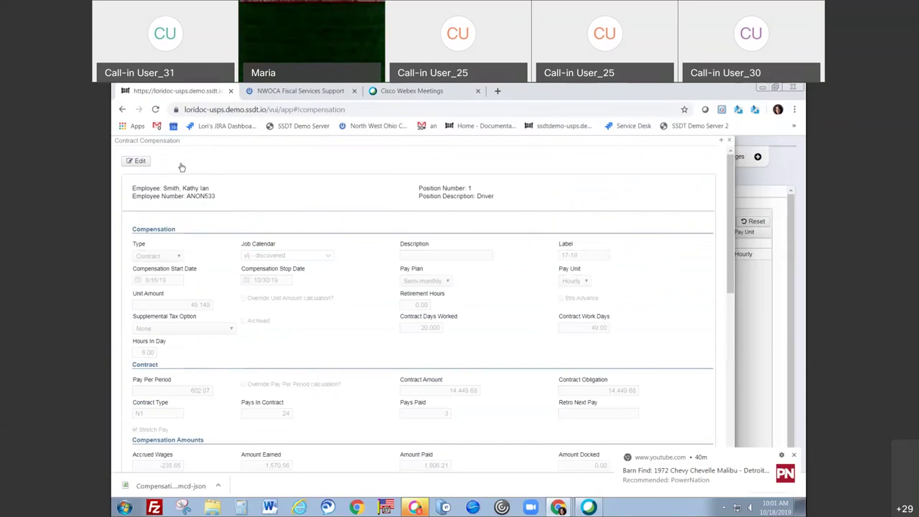
Go to the ssdtdemo-usps server and try logging in with the admin credentials
left_click(562, 126)
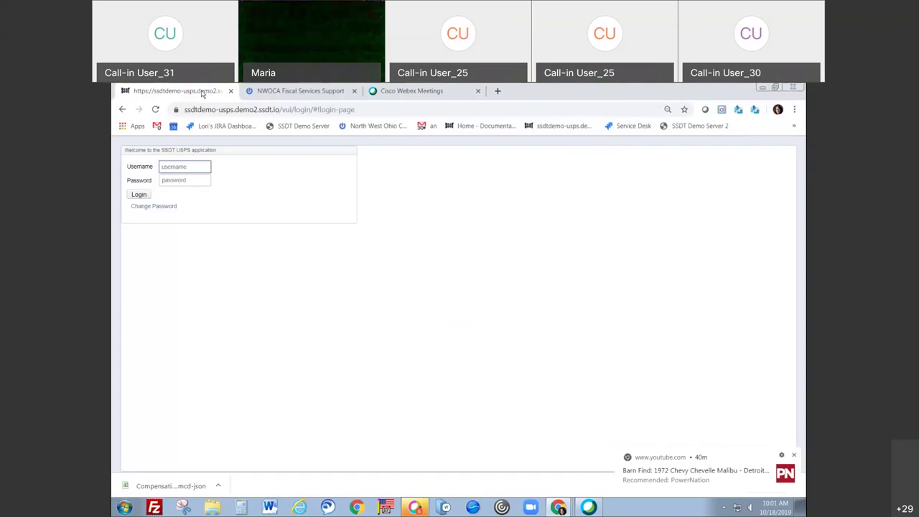
left_click(176, 166)
type("admin")
key("Tab")
key("Return")
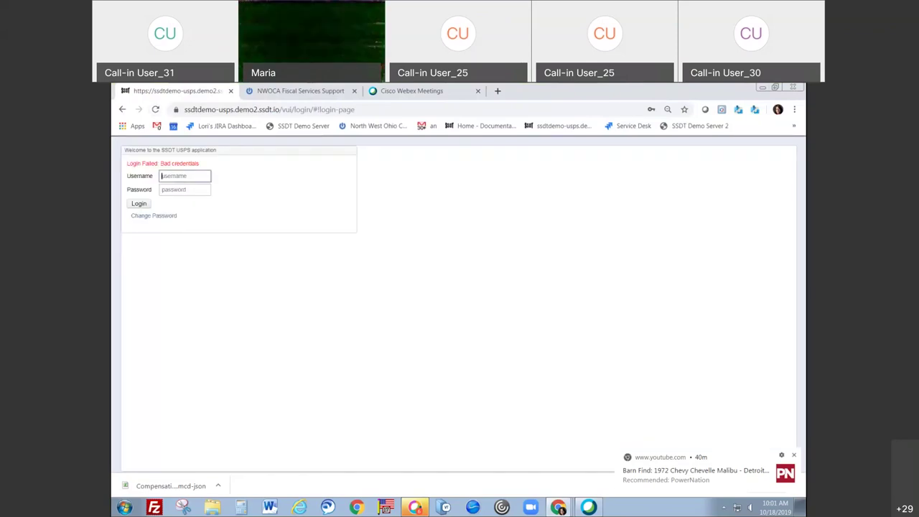
Retry the admin login, then open the loridoc-usps demo site from the SSDT Demo Server list
type("admin")
key("Tab")
key("Return")
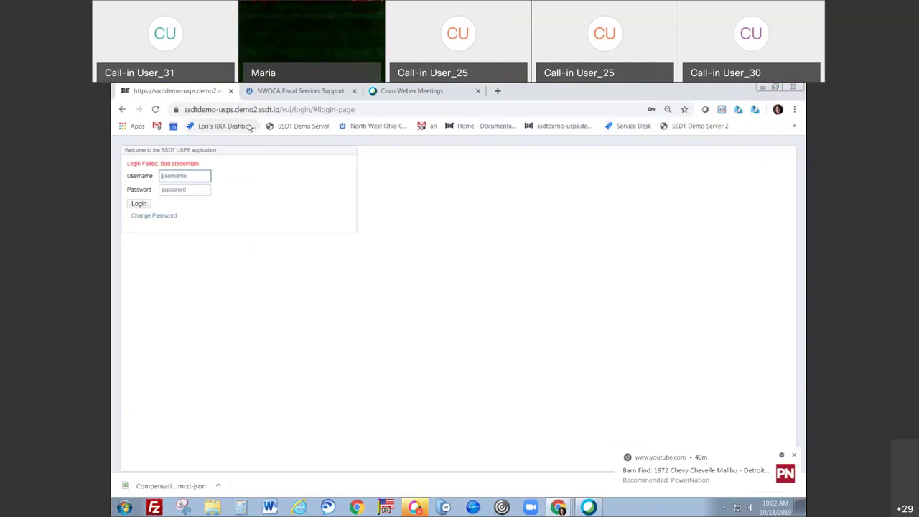
left_click(318, 126)
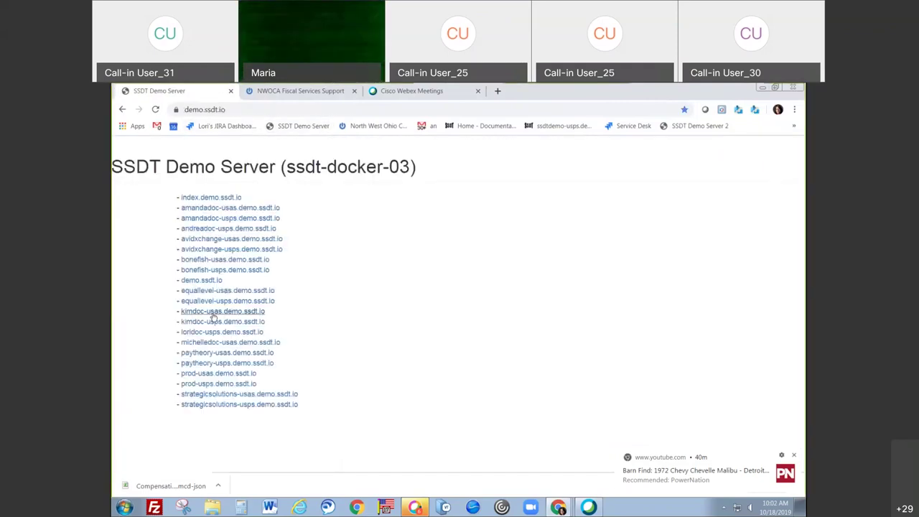
left_click(208, 333)
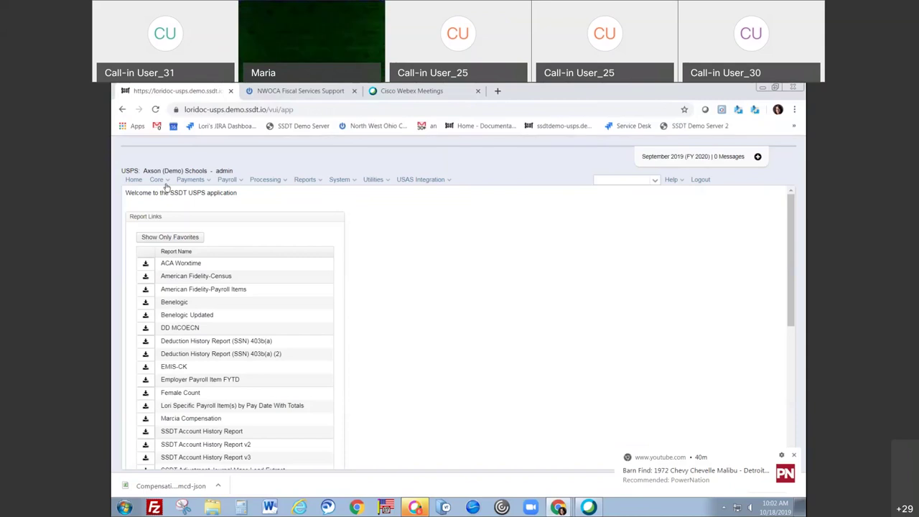
Open the compensations list and filter it by the employee's last and first name
left_click(161, 180)
left_click(176, 230)
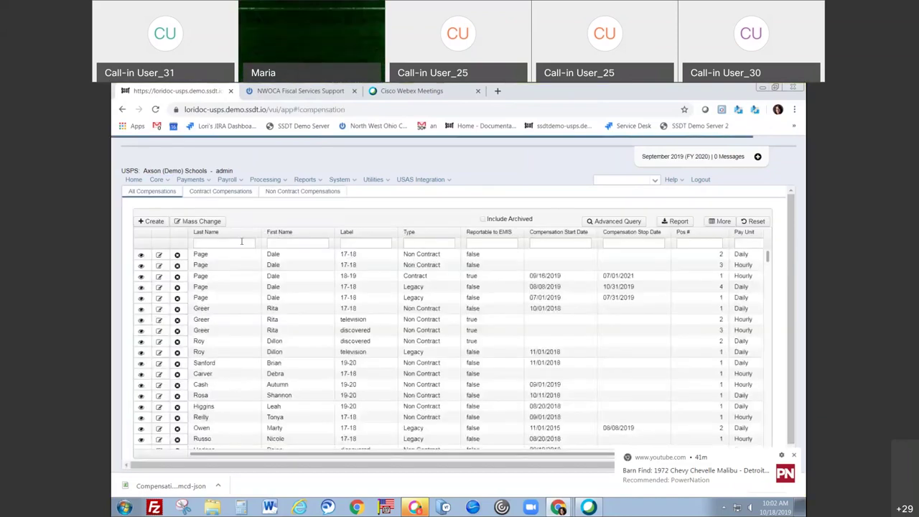
left_click(238, 242)
type("smith")
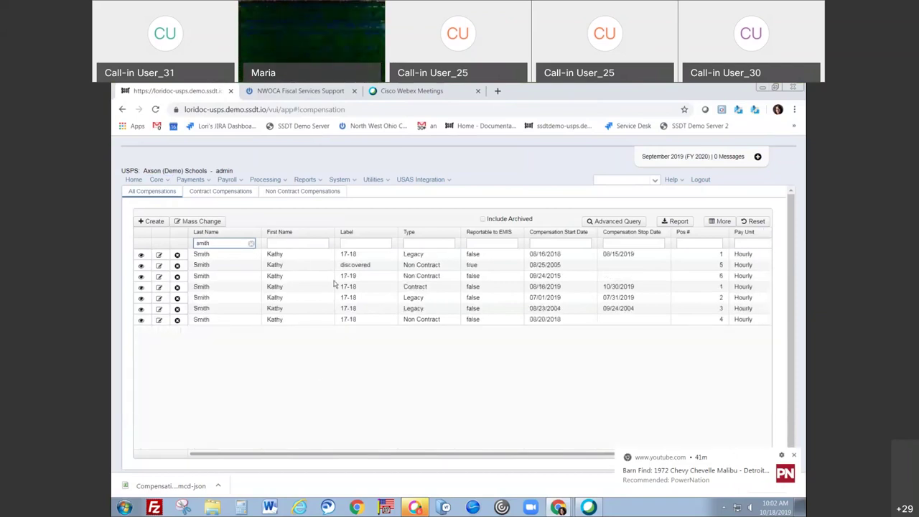
left_click(319, 244)
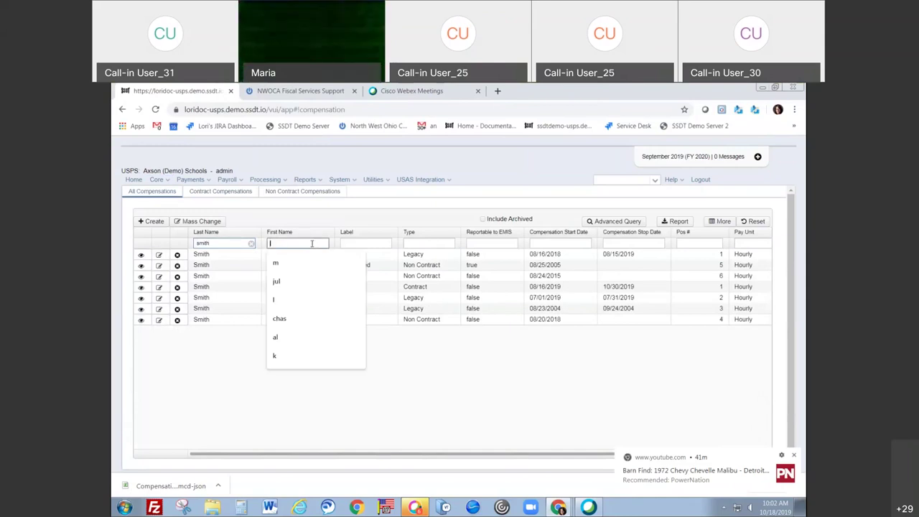
type("kath")
key("Tab")
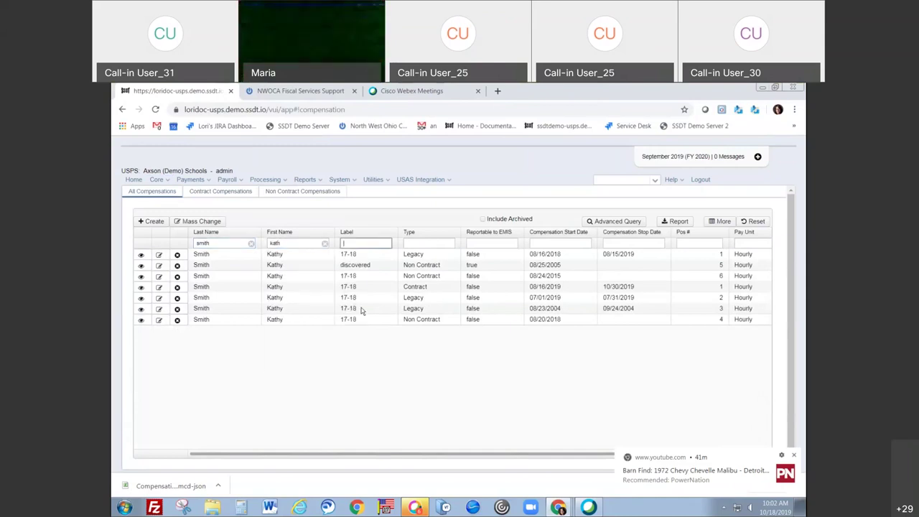
Narrow the list to label 17-18 and type 'contract', then start a Mass Change
type("17")
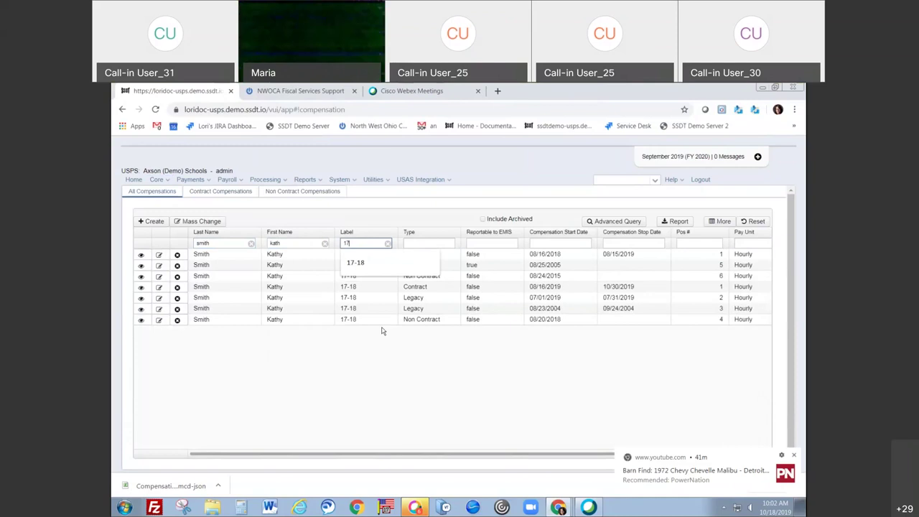
type("-18")
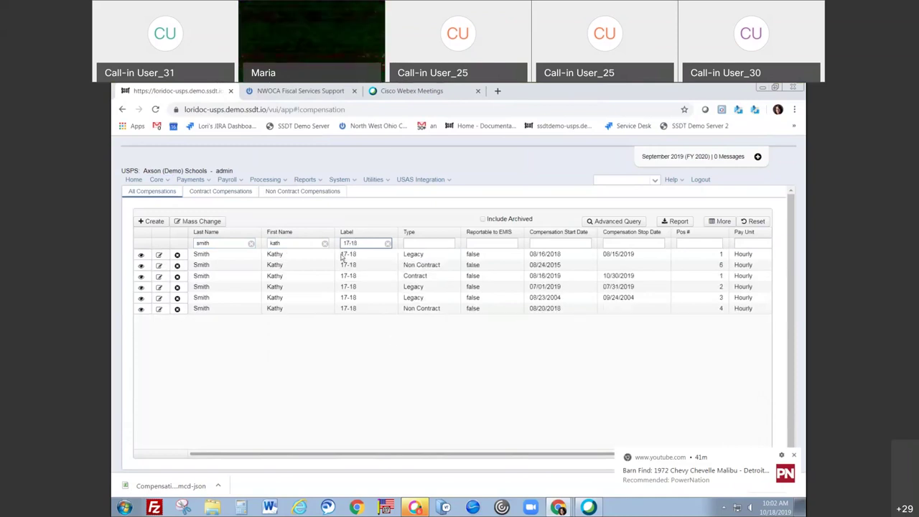
left_click(312, 265)
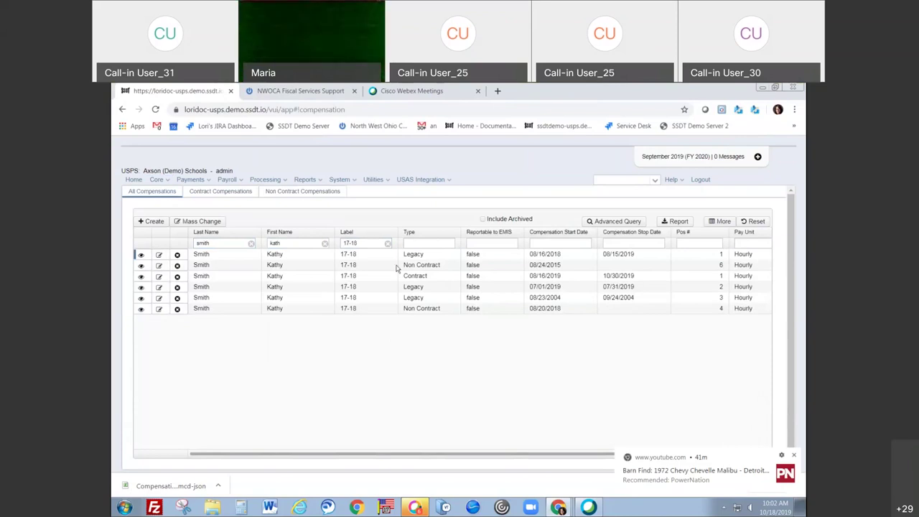
left_click(430, 244)
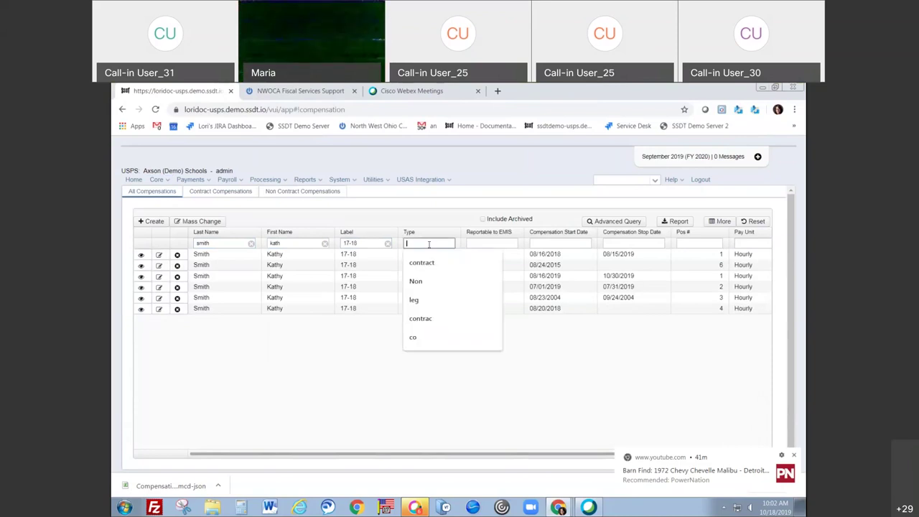
type("contract")
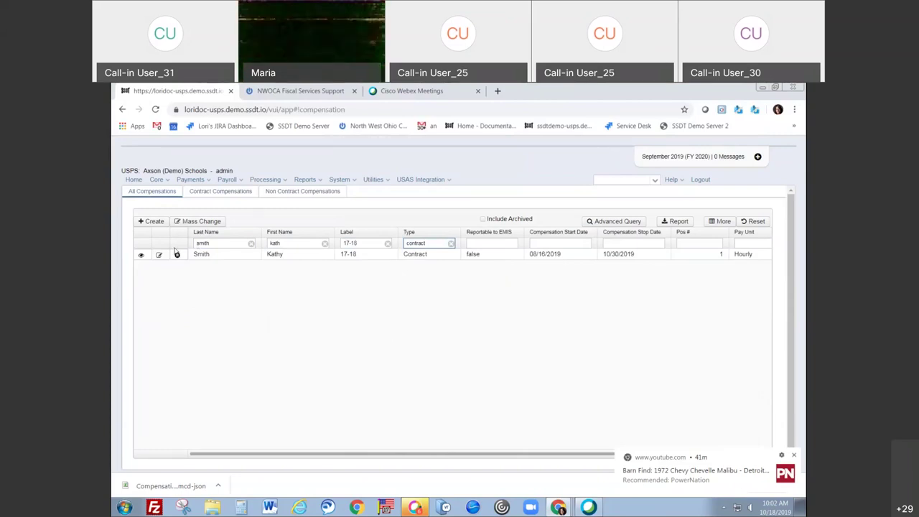
left_click(200, 222)
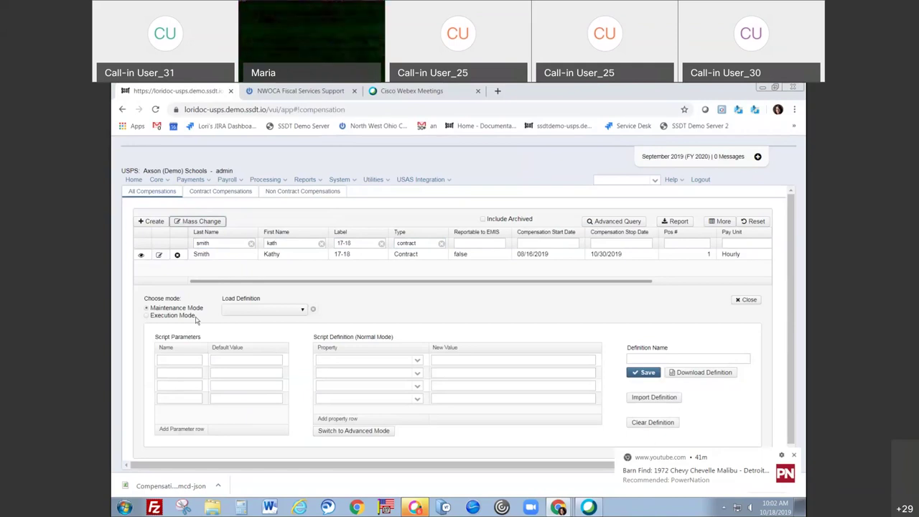
Execute the new_con_ppp_mc mass change on the record, which fails, then view Contract Compensations
left_click(298, 311)
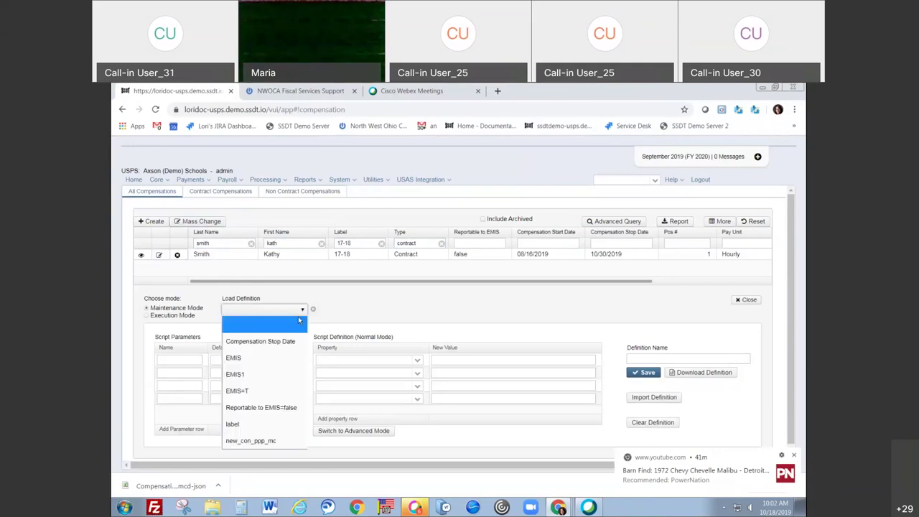
left_click(251, 441)
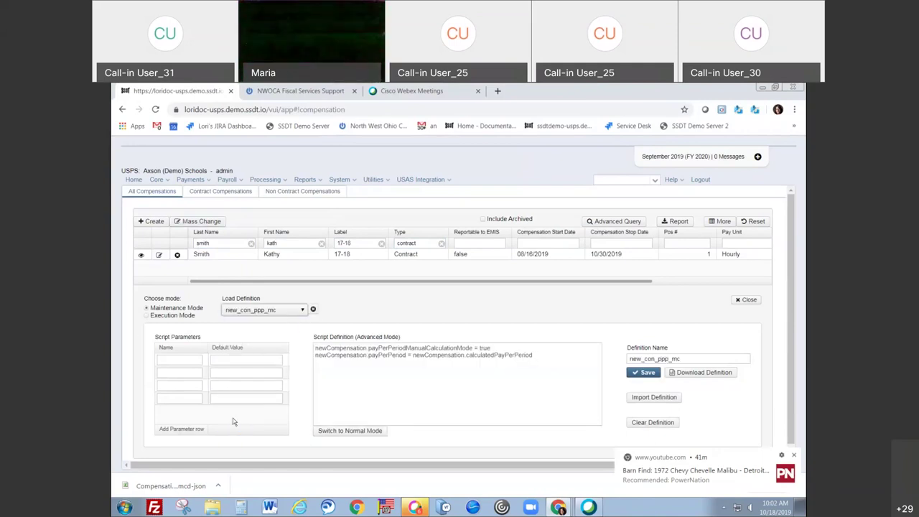
left_click(146, 316)
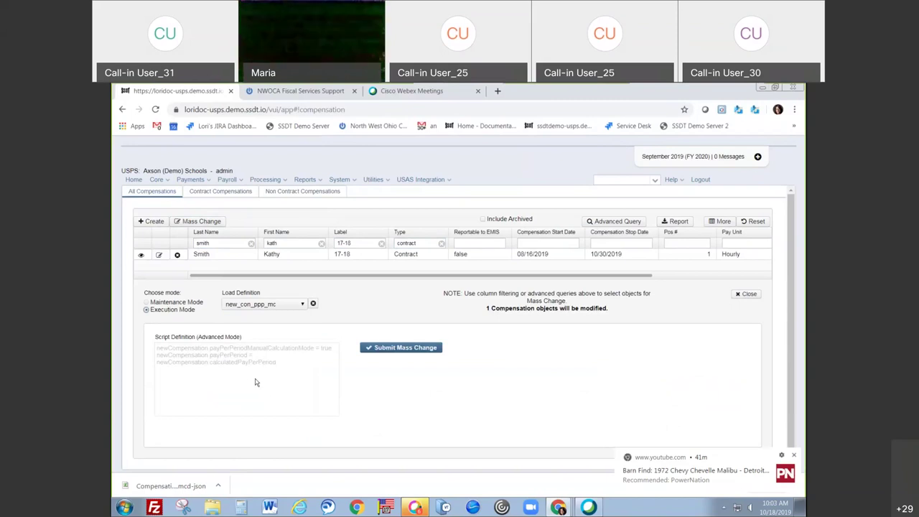
left_click(394, 349)
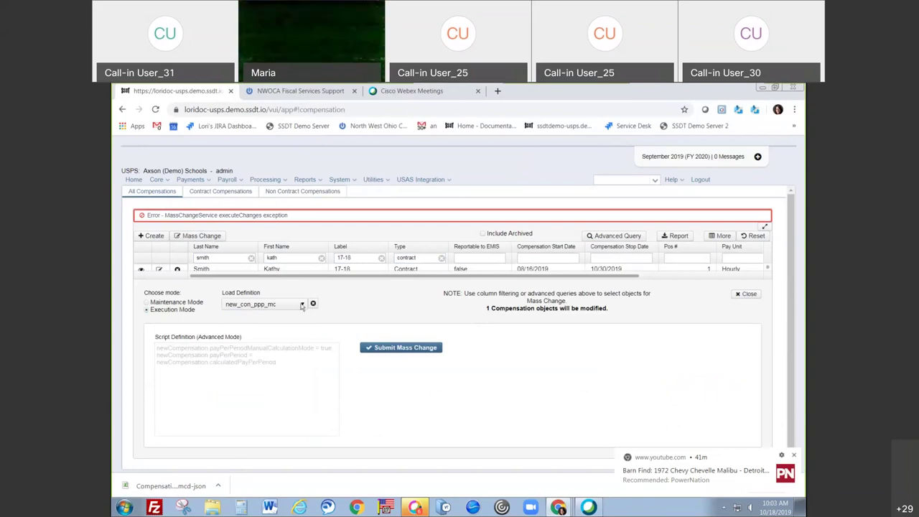
left_click(221, 192)
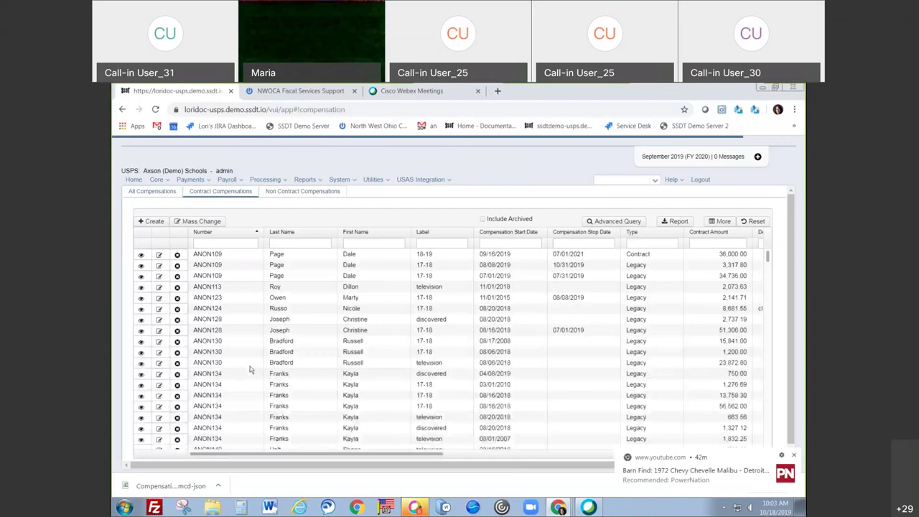
Open a mass change, then dismiss it without loading a definition
left_click(203, 223)
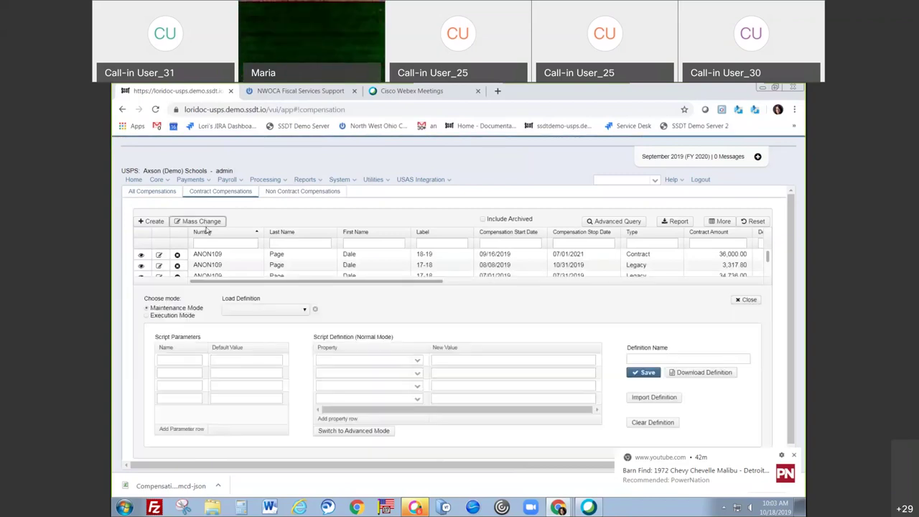
left_click(305, 310)
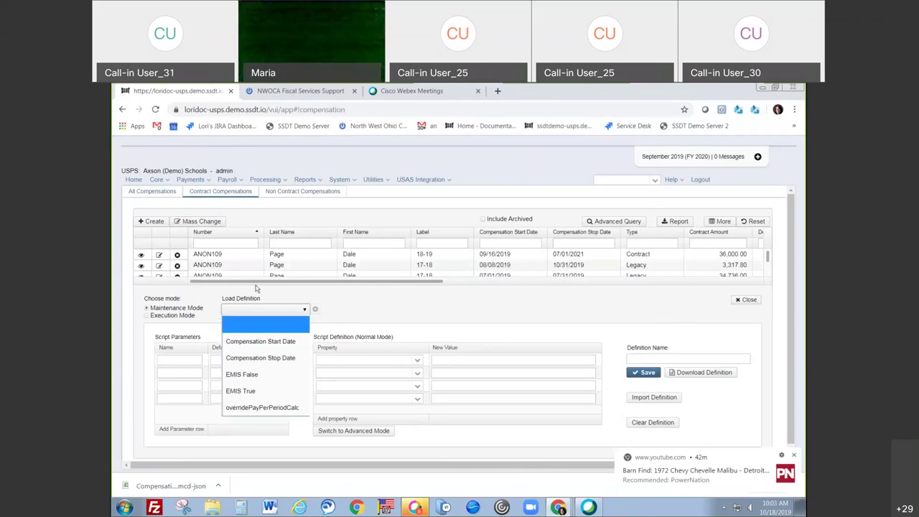
left_click(747, 299)
left_click(747, 299)
Filter the contract compensations by the employee's last name and type 'cont'
left_click(280, 242)
type("smith")
key("Tab")
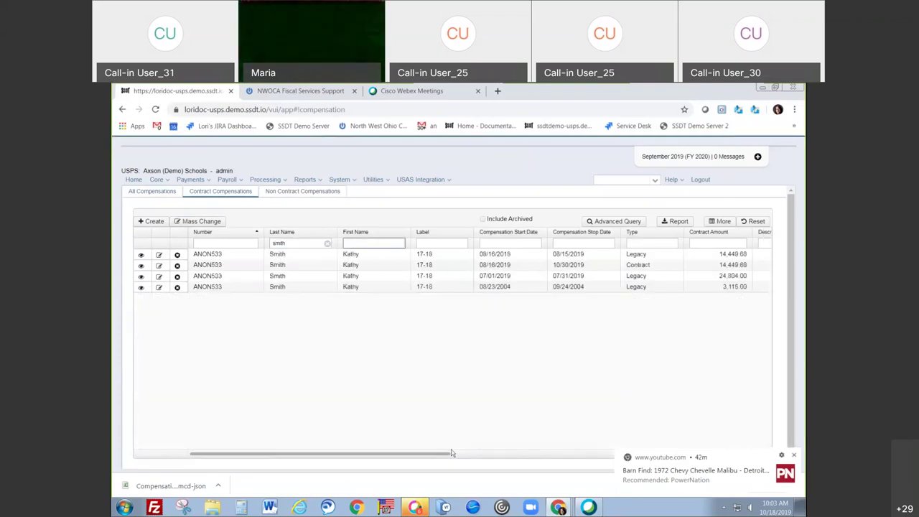
left_click(650, 243)
type("cont")
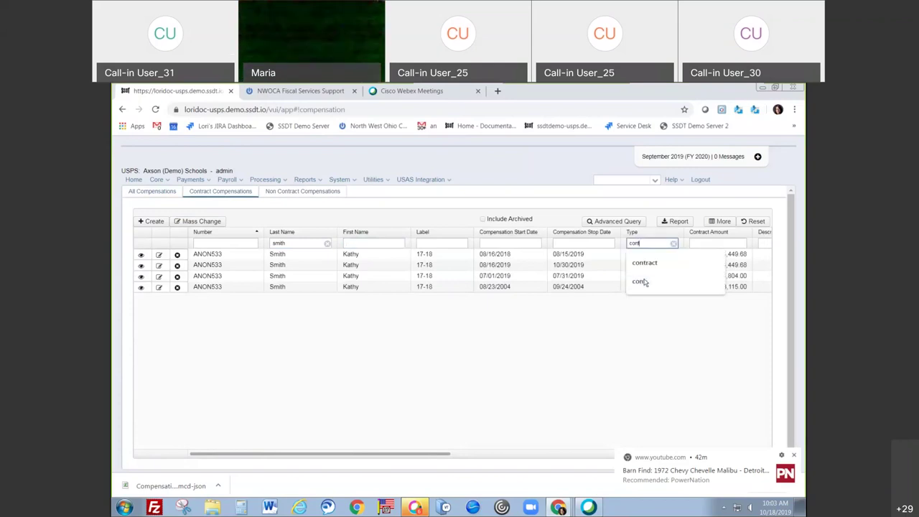
Execute the overridePayPerPeriodCalc mass change on the contract record and close the panel
left_click(203, 222)
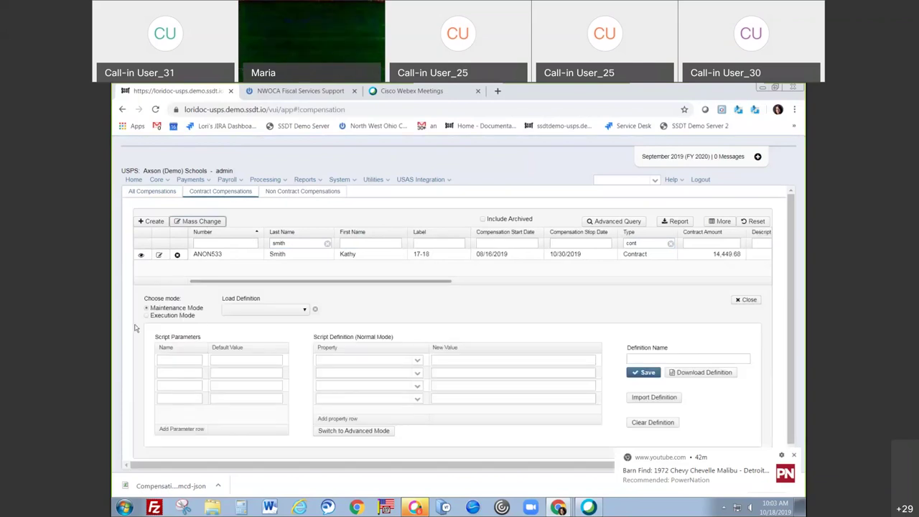
left_click(295, 310)
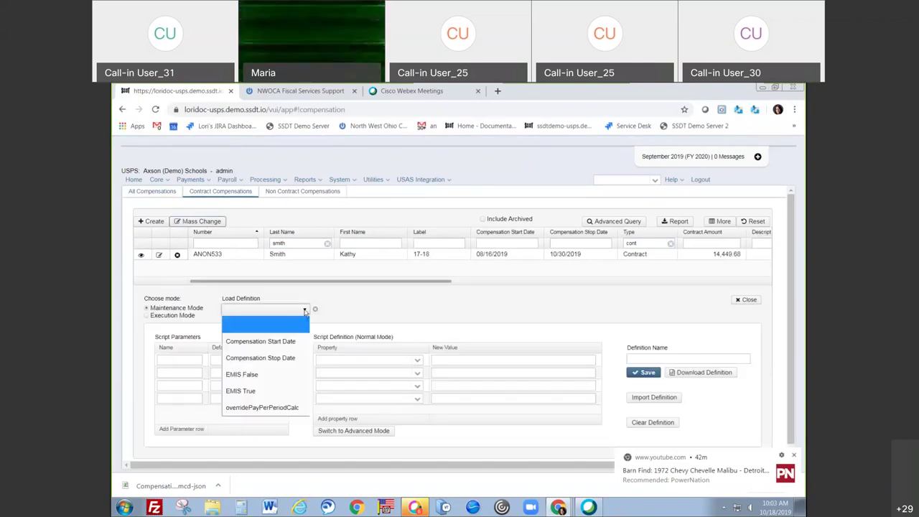
left_click(264, 408)
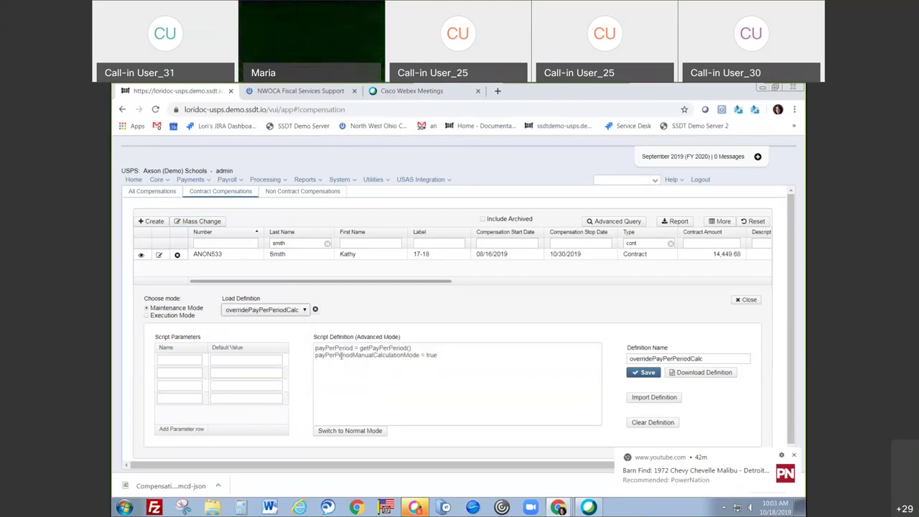
left_click(148, 316)
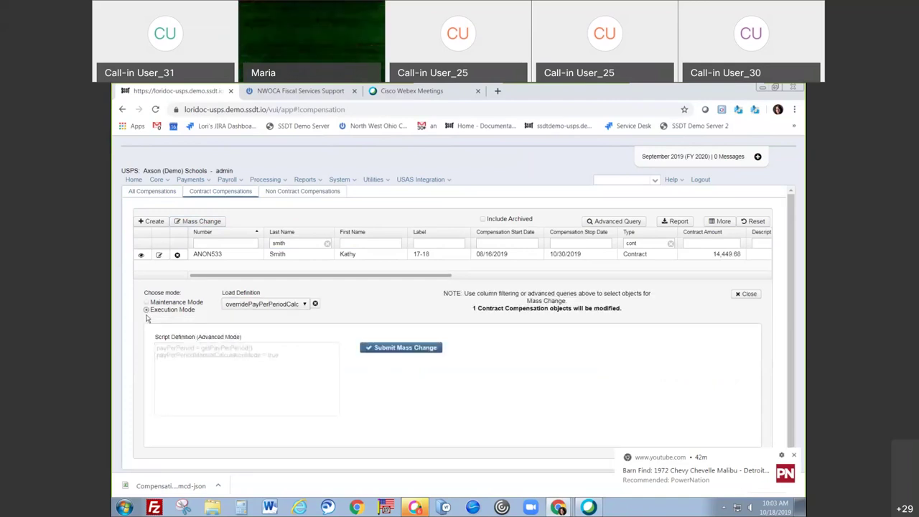
left_click(400, 350)
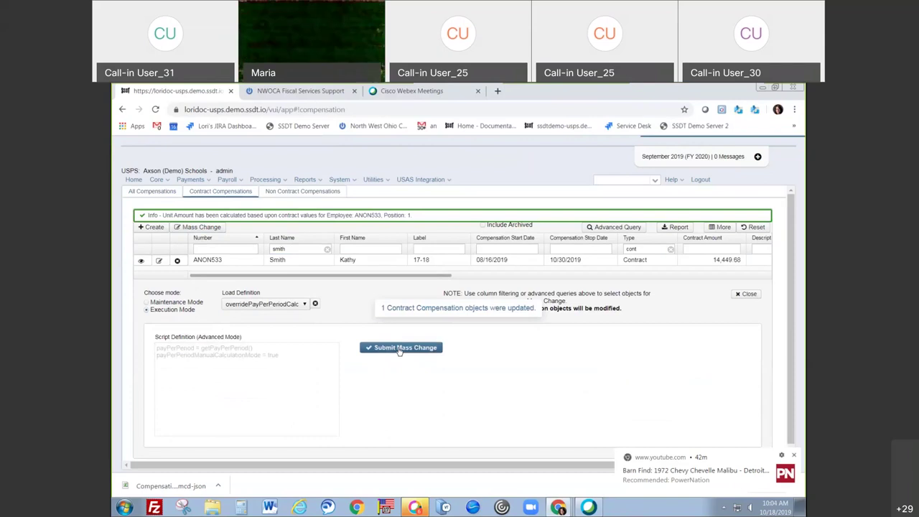
left_click(751, 295)
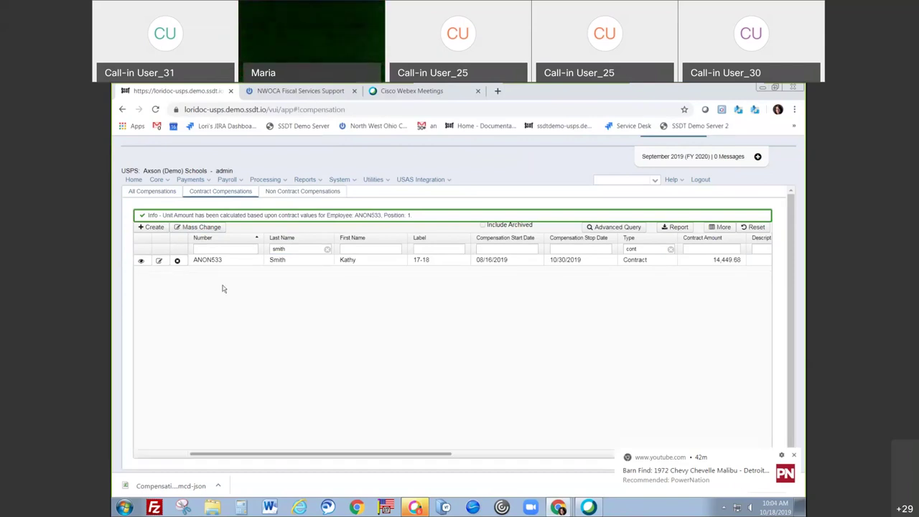
left_click(159, 262)
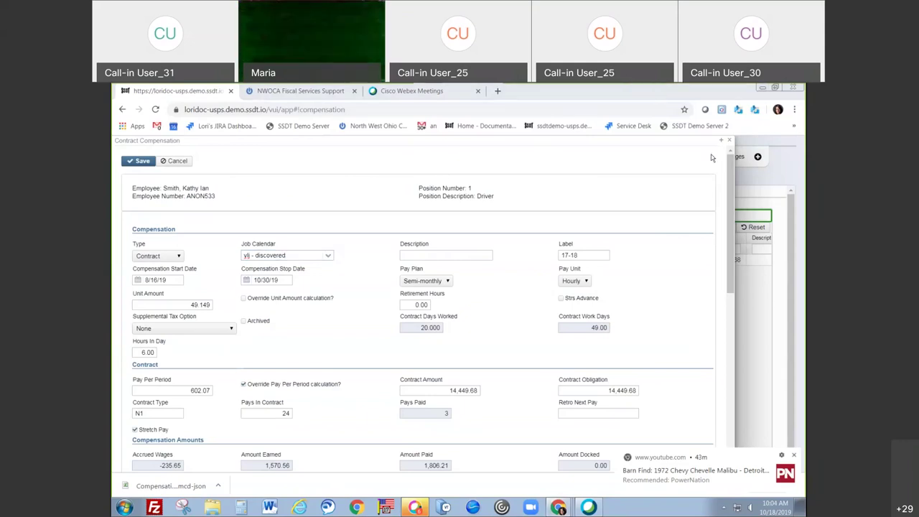
left_click(729, 141)
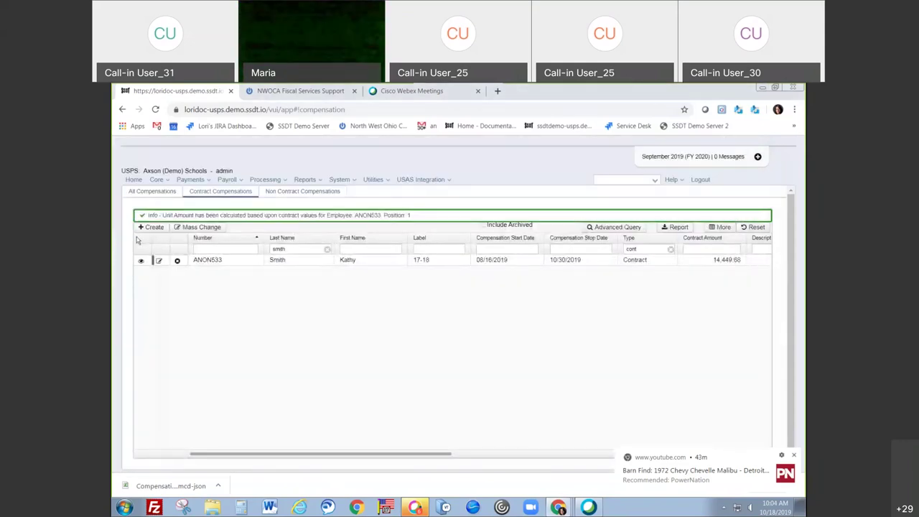
Switch from All to Contract Compensations, then go to Processing > New Contracts
left_click(153, 191)
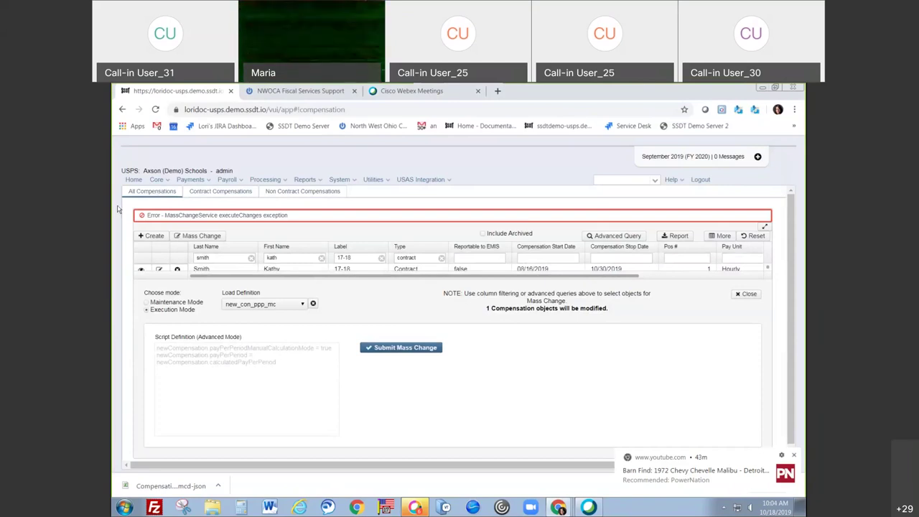
left_click(219, 191)
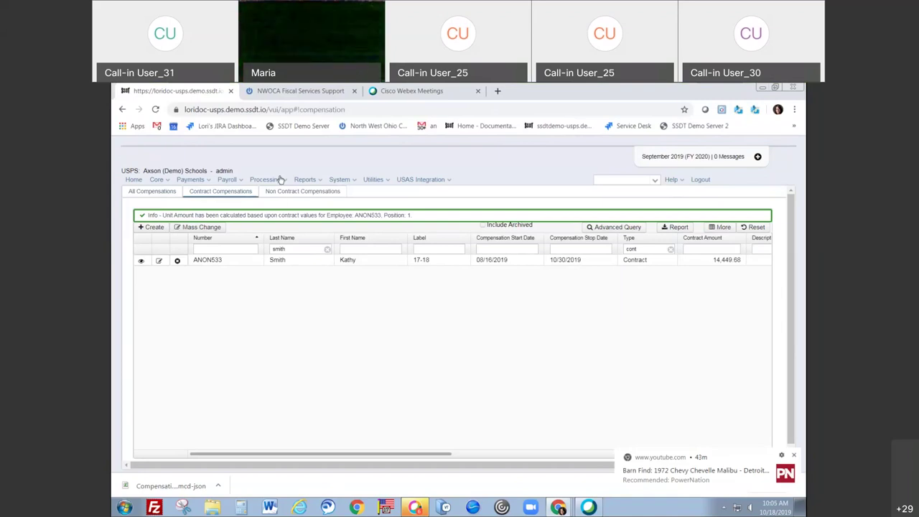
left_click(286, 183)
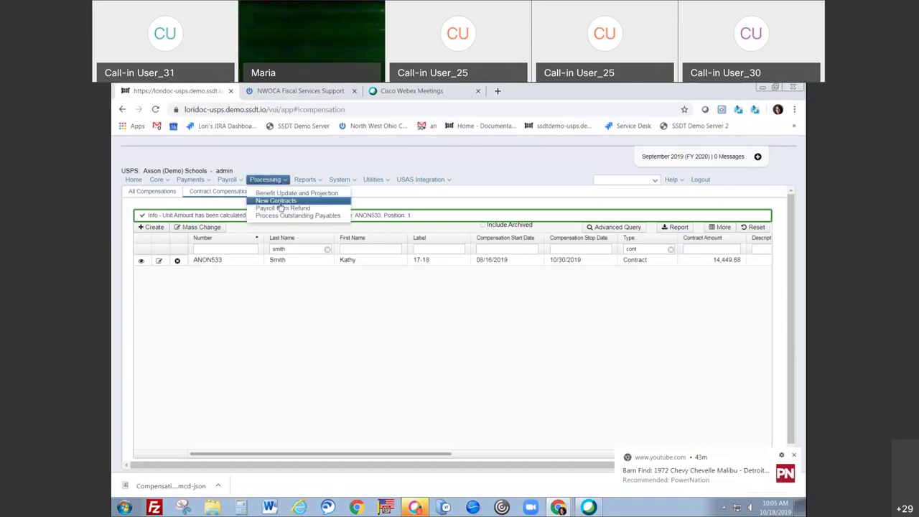
left_click(280, 205)
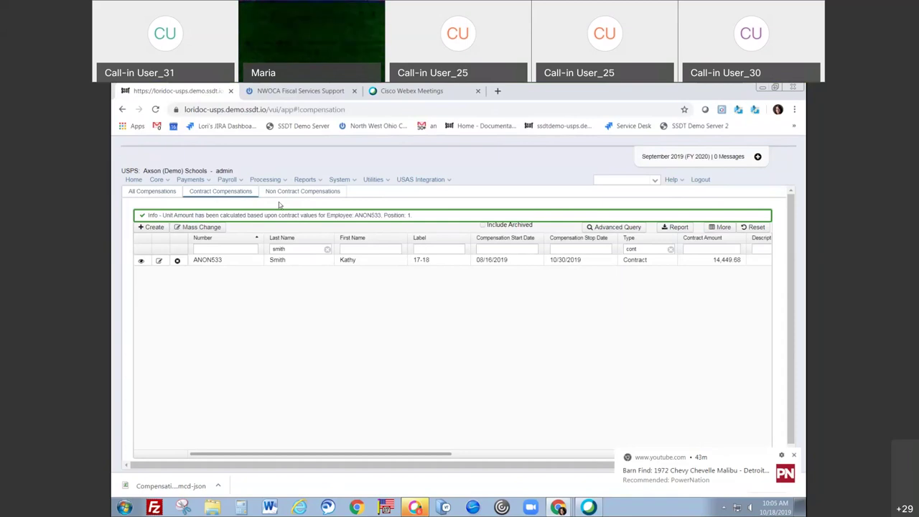
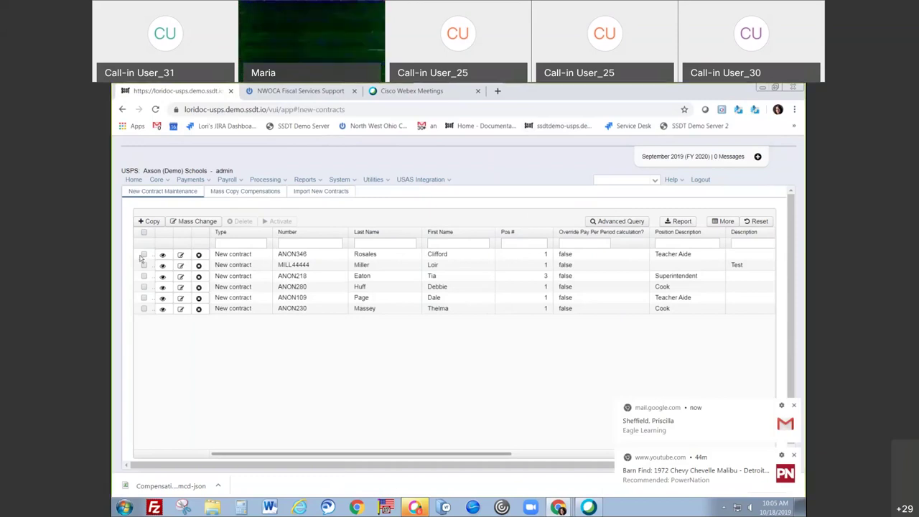
Open the first contract, discard its edits, and close the contract details
left_click(182, 255)
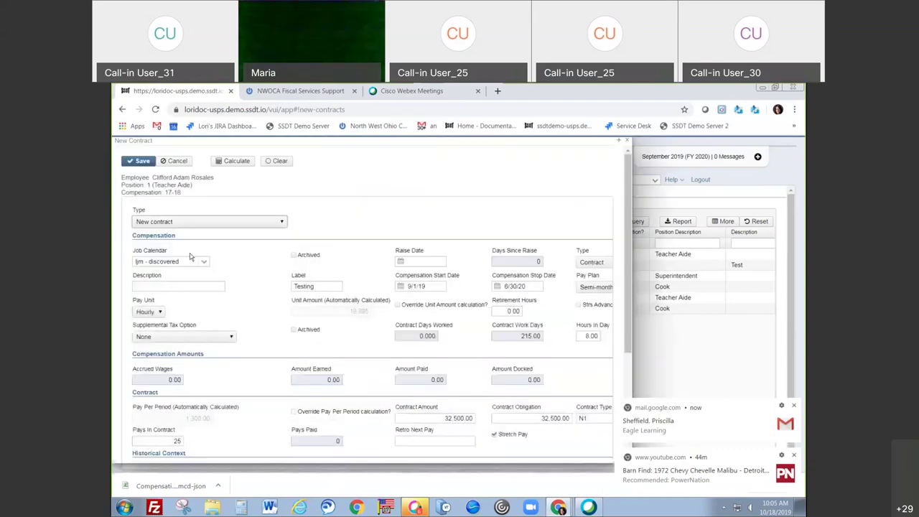
left_click(182, 162)
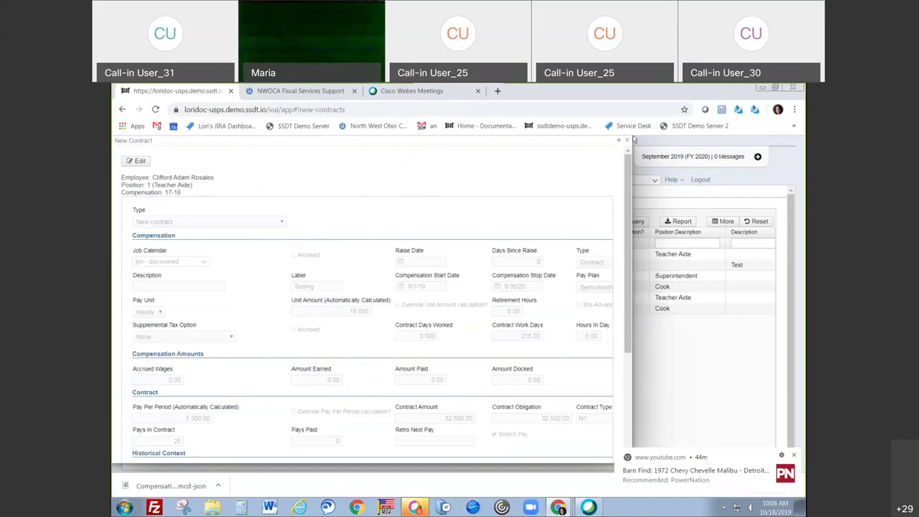
left_click(627, 140)
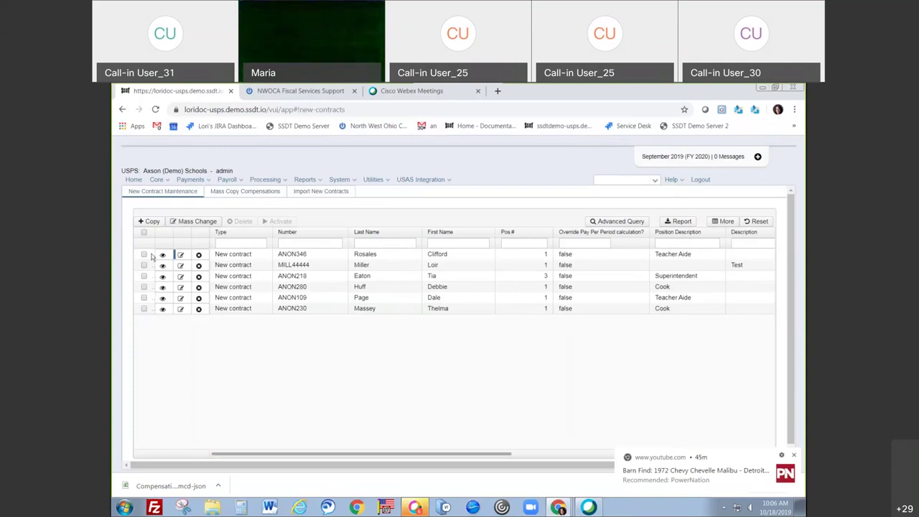
Run the new_con_ppp_mc definition in execution mode on all six contracts, then close the panel
left_click(194, 223)
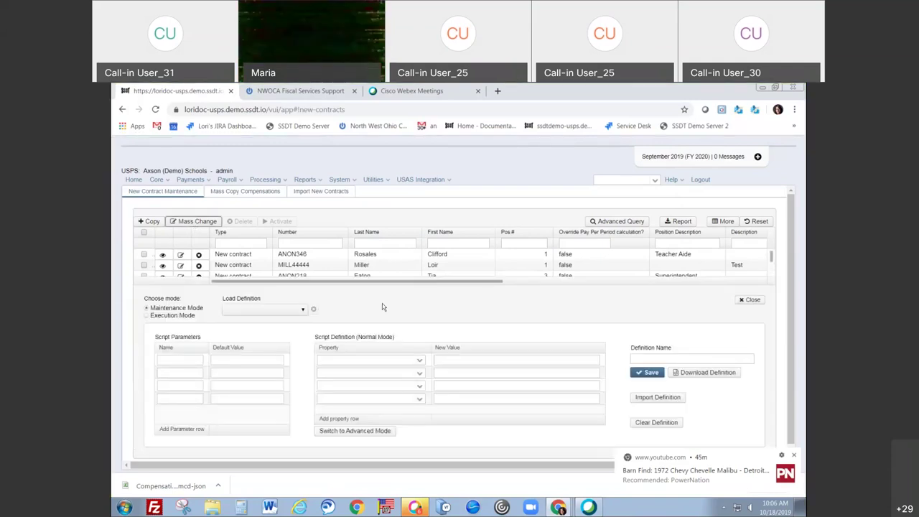
left_click(303, 309)
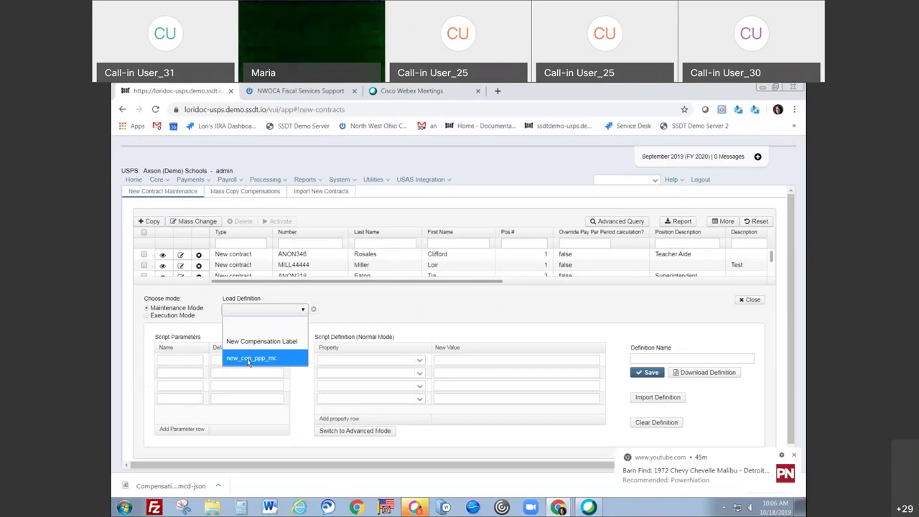
left_click(247, 358)
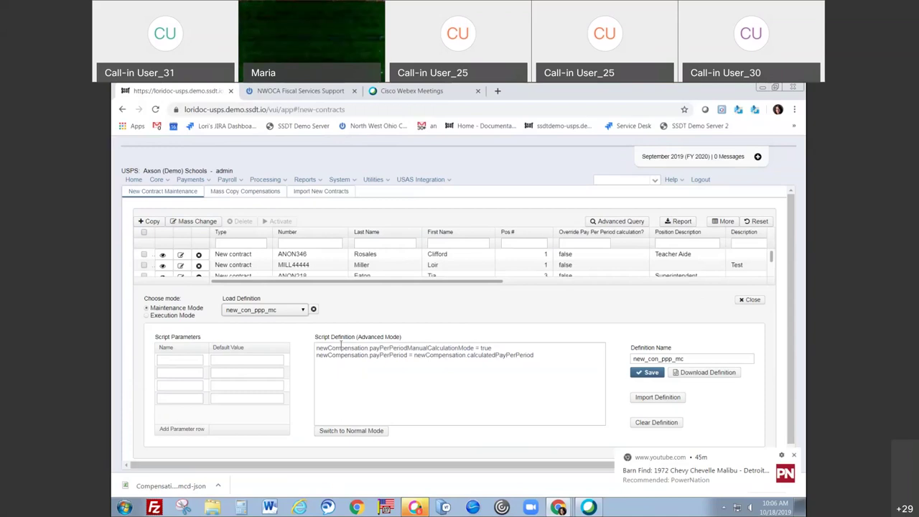
left_click(147, 316)
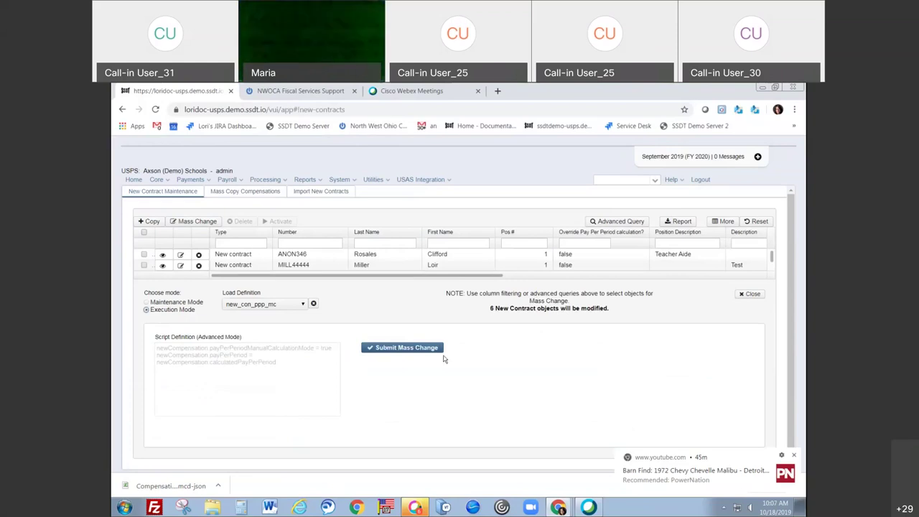
left_click(409, 348)
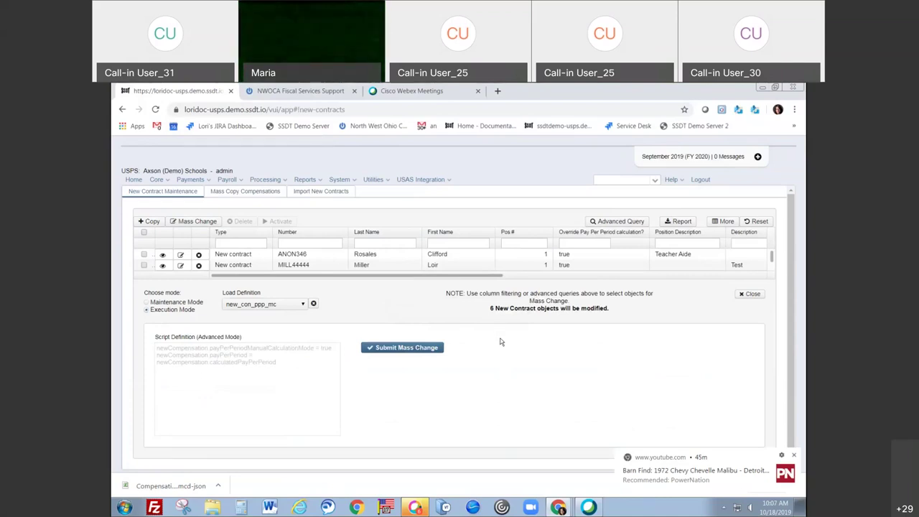
left_click(749, 294)
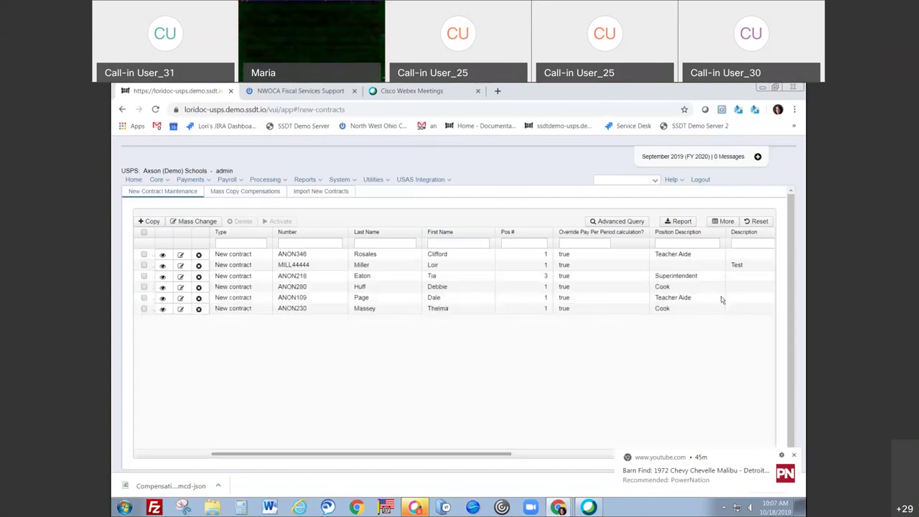
left_click(180, 255)
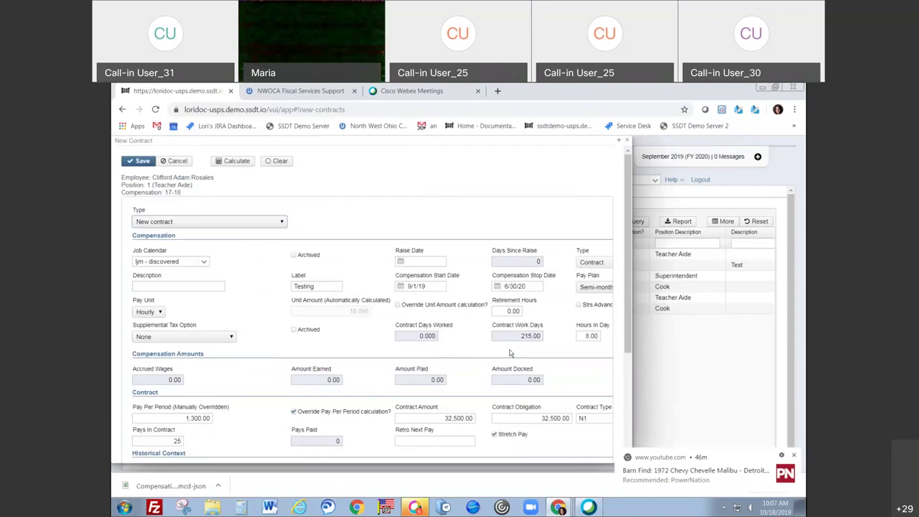
left_click(626, 142)
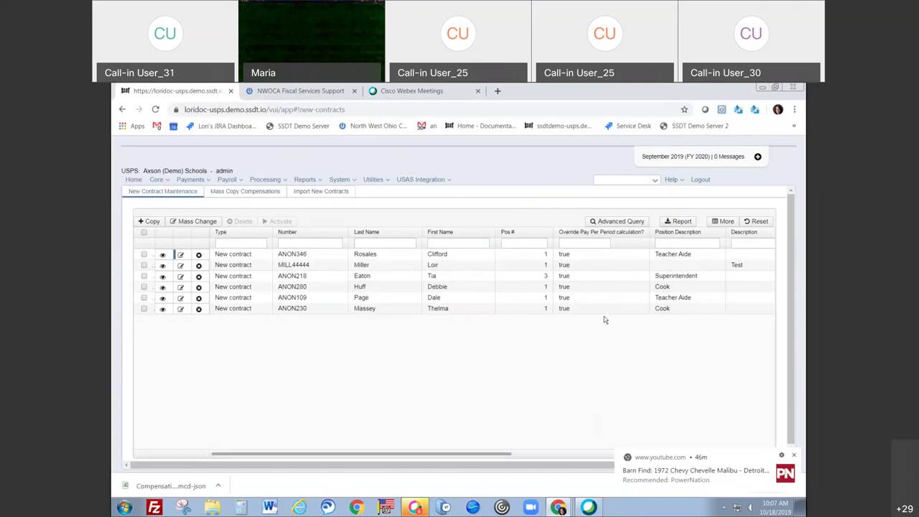
Reopen Mass Change, browse the saved definitions list, and scroll the contract grid right
left_click(194, 223)
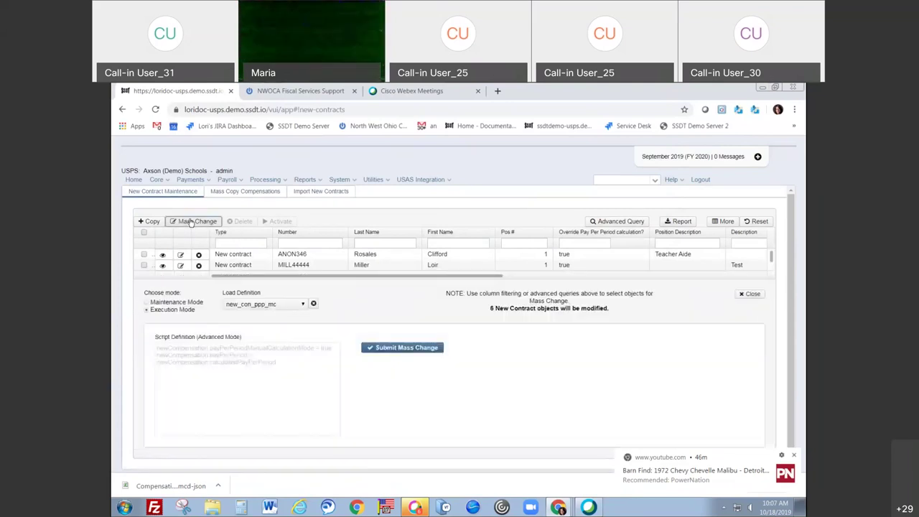
left_click(303, 305)
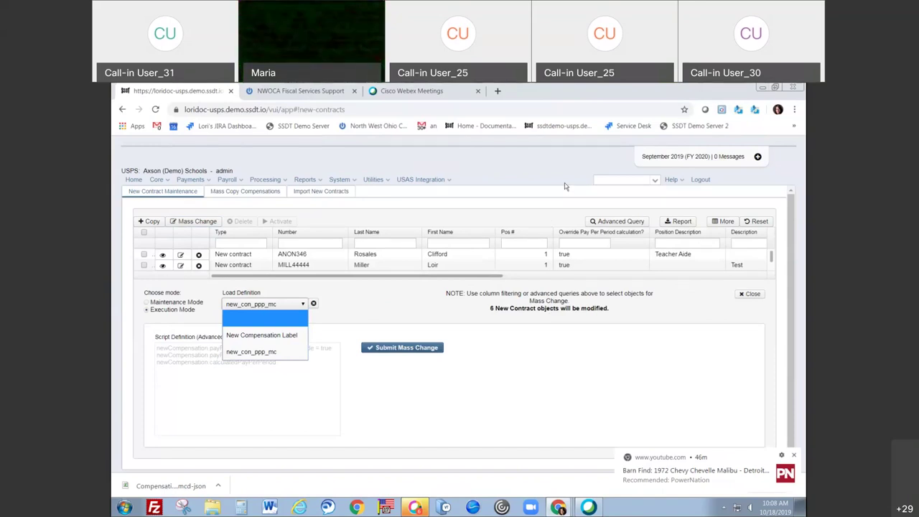
left_click_drag(481, 280, 584, 285)
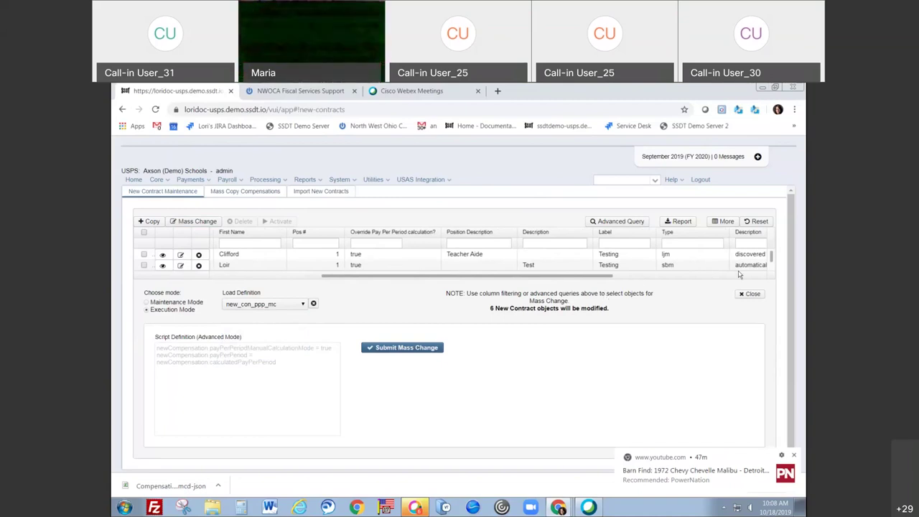
left_click(749, 295)
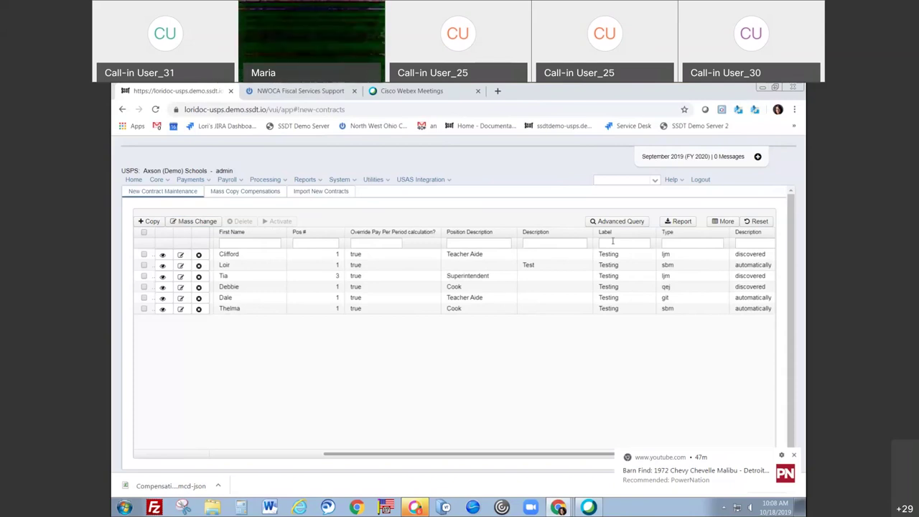
left_click(613, 242)
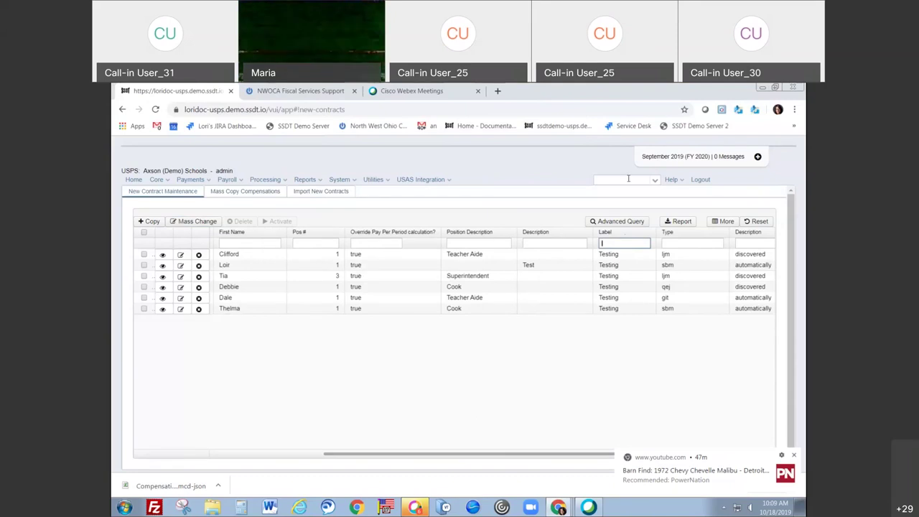
left_click(198, 221)
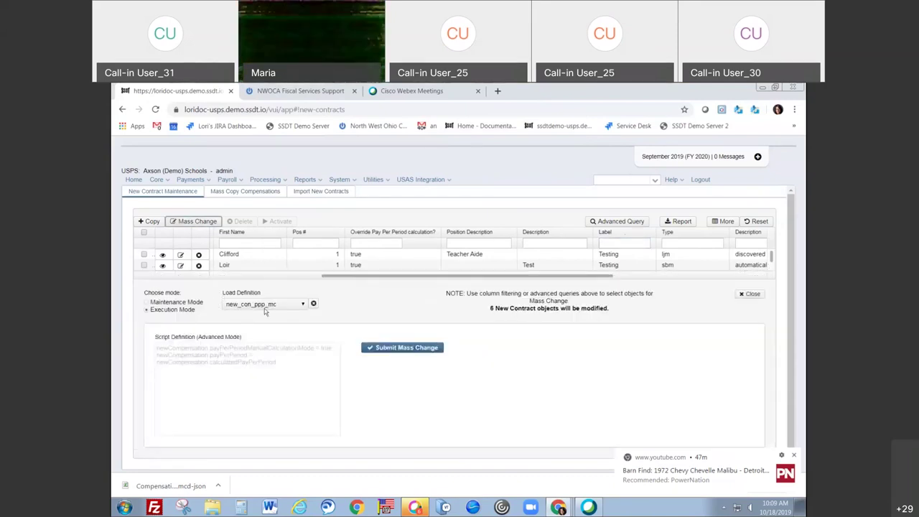
In Maintenance Mode, load New Compensation Label, replace 'Testing' with '19-20', and save
left_click(146, 302)
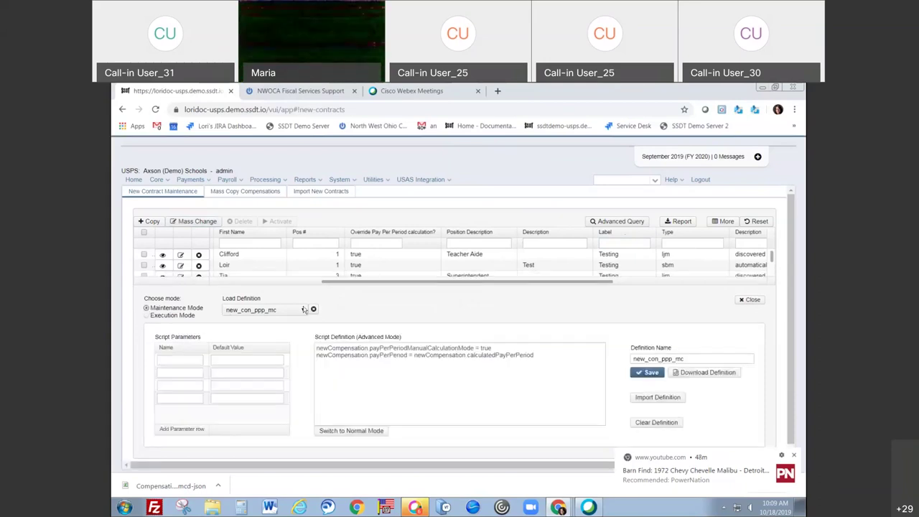
left_click(241, 309)
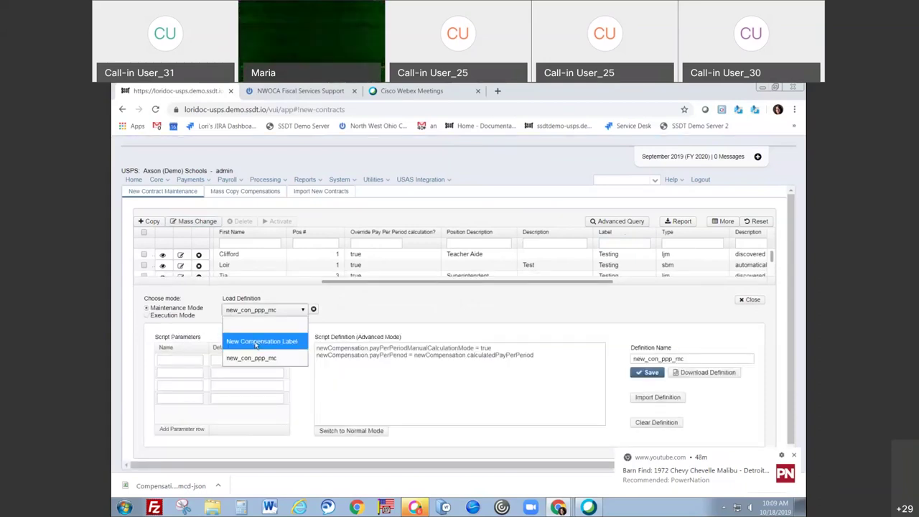
left_click(261, 341)
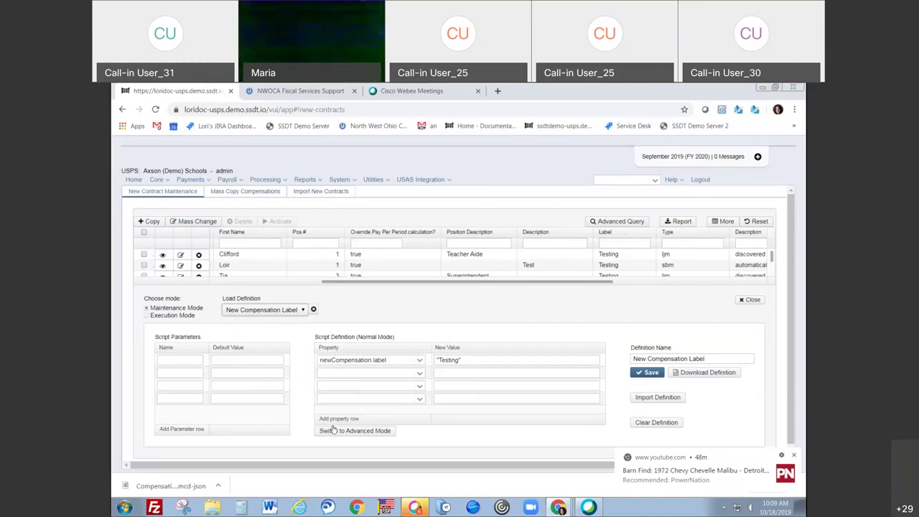
left_click(460, 360)
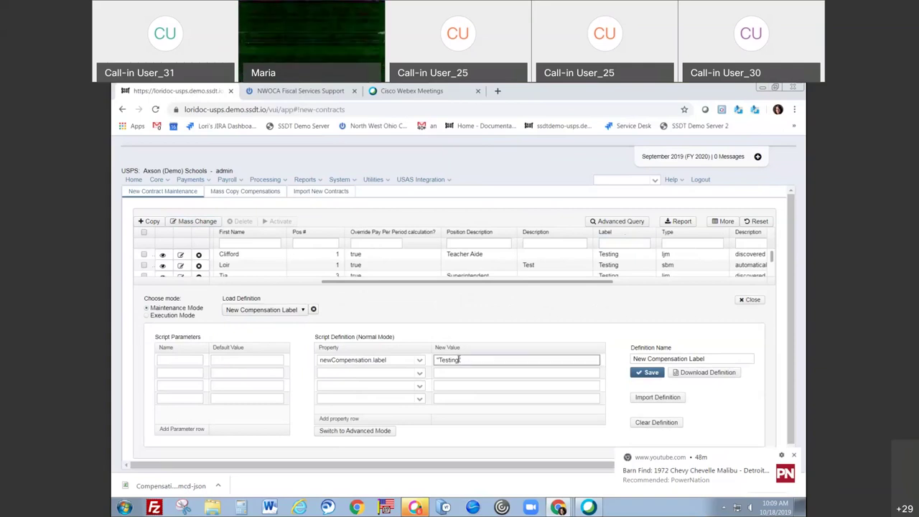
key("BackSpace")
key("BackSpace")
key("BackSpace")
key("BackSpace")
key("BackSpace")
key("BackSpace")
key("BackSpace")
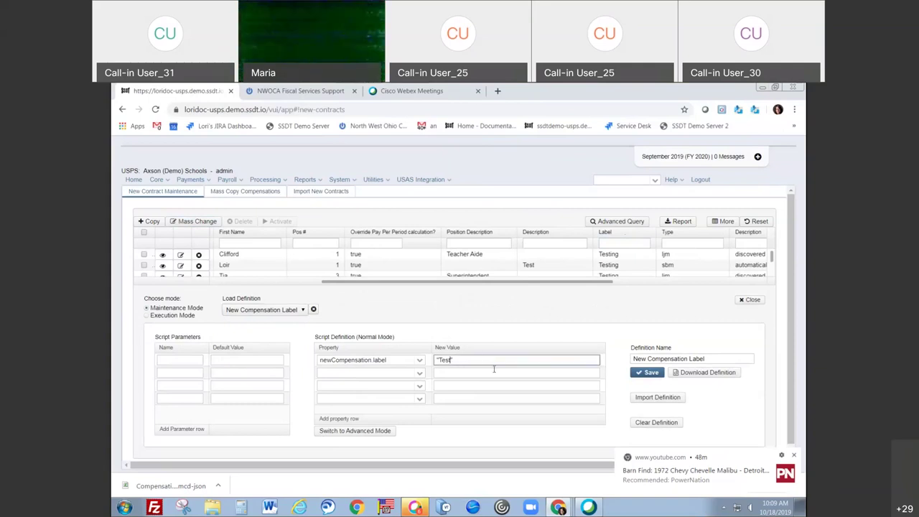
type("10-20")
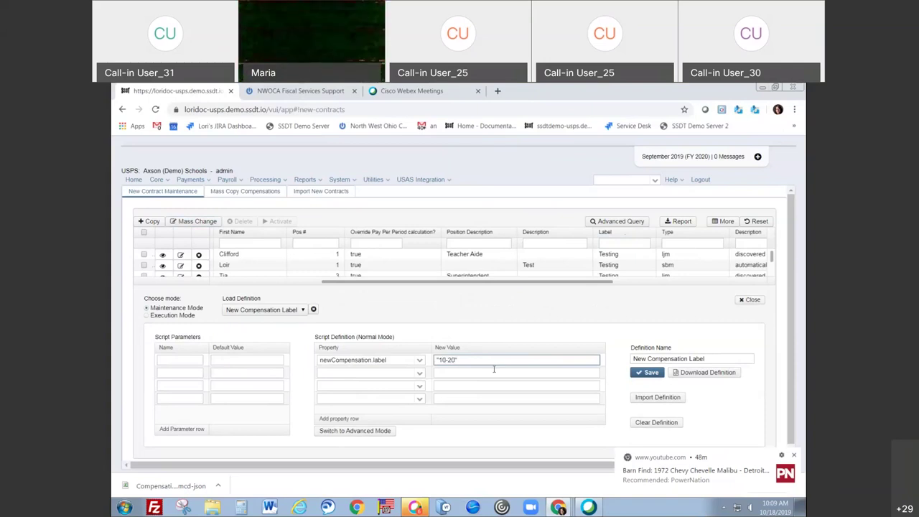
left_click(648, 374)
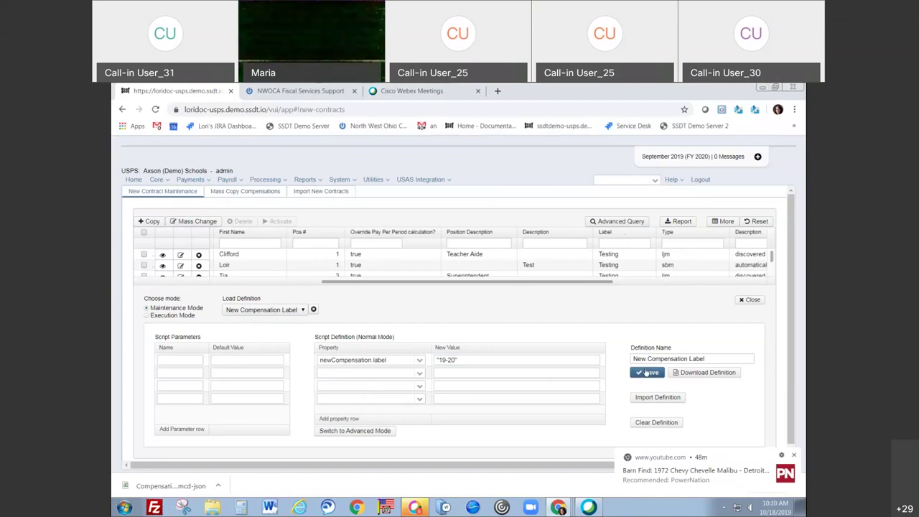
Execute the New Compensation Label definition on the six contracts and close the panel
left_click(147, 316)
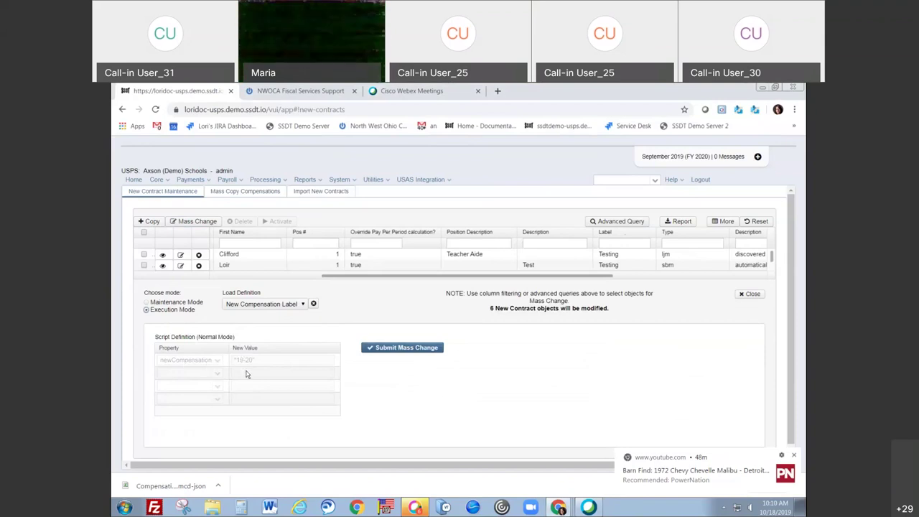
left_click(404, 349)
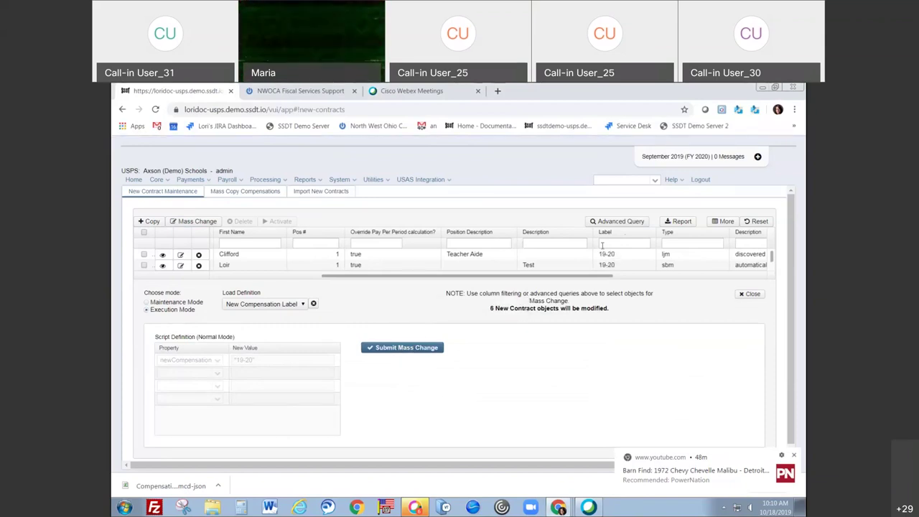
left_click(750, 293)
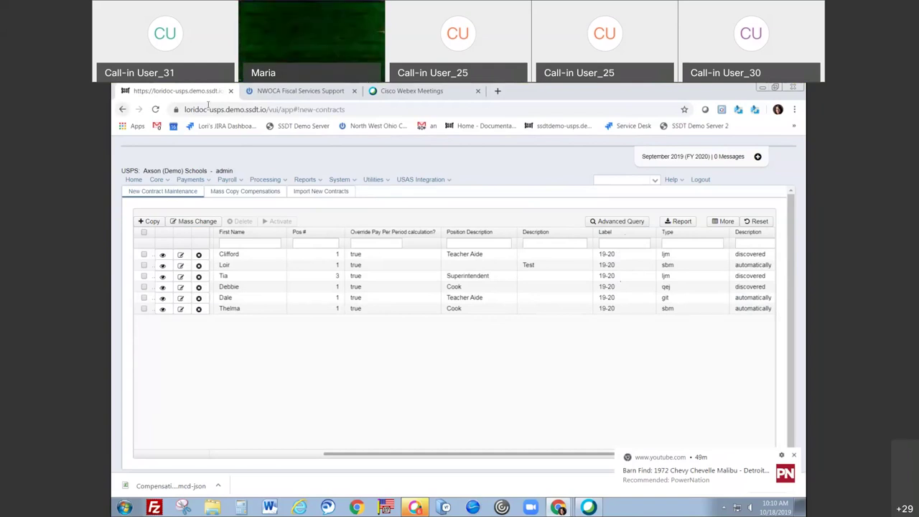
Open Mass Change and toggle between maintenance and execution modes for New Compensation Label
left_click(201, 223)
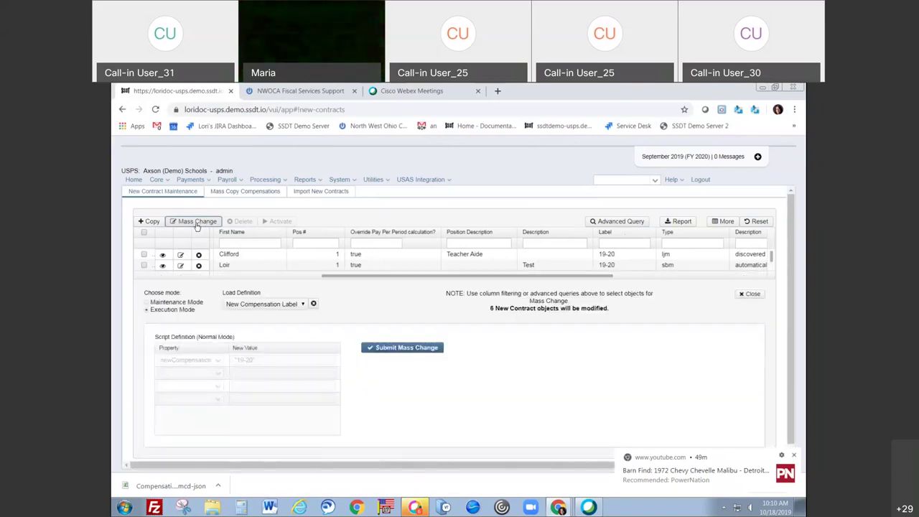
left_click(146, 304)
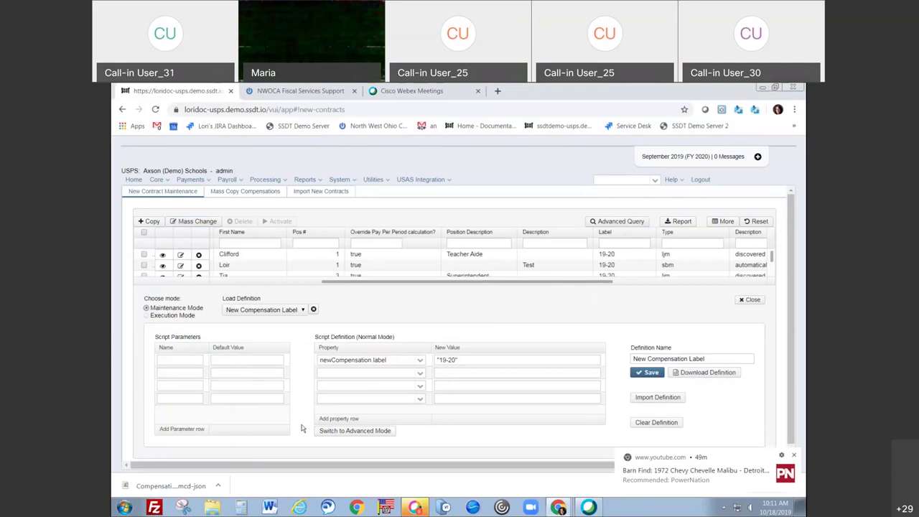
left_click(147, 316)
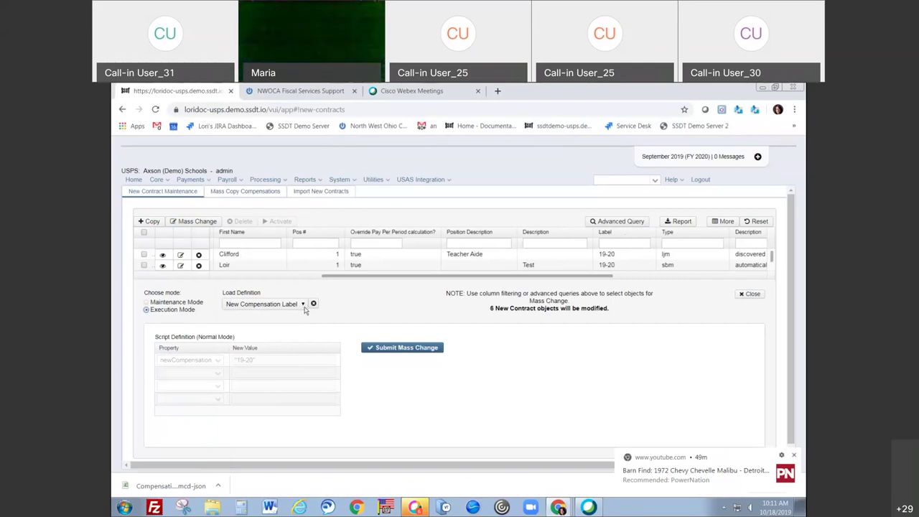
left_click(146, 302)
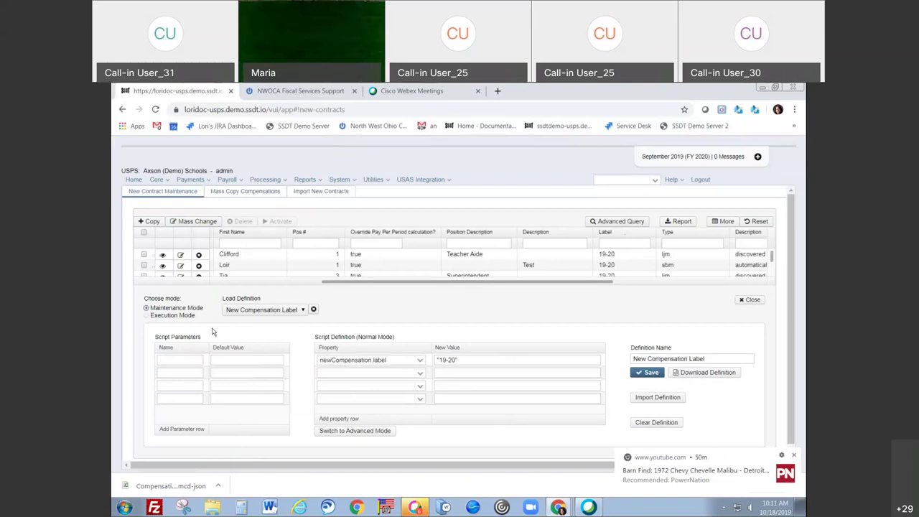
left_click(147, 318)
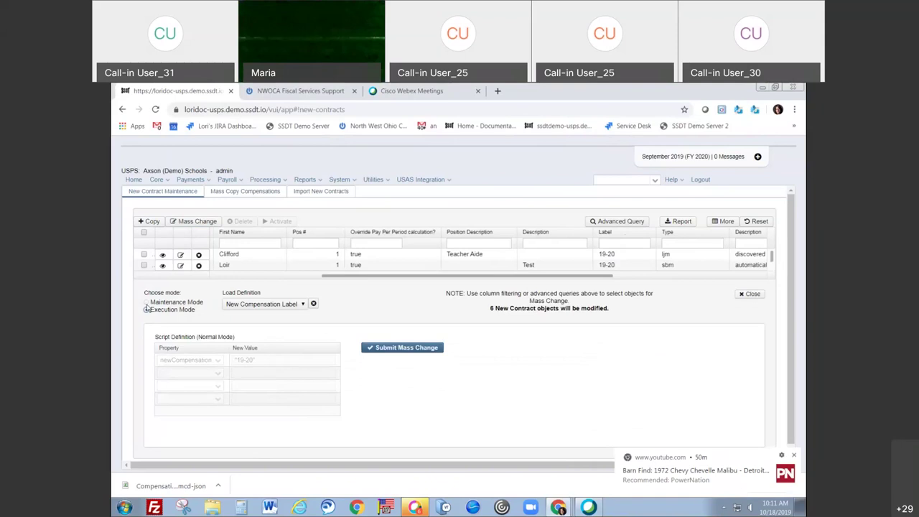
left_click(146, 302)
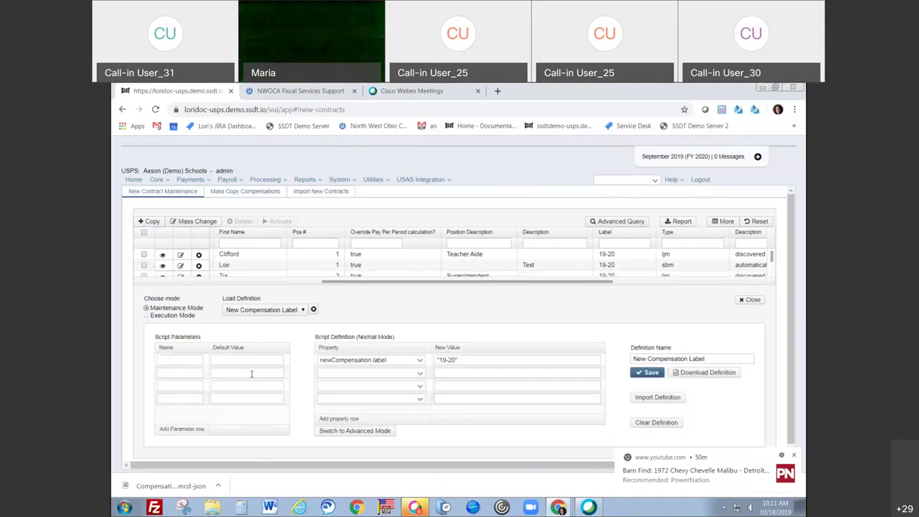
Show the definition as a script in maintenance mode and begin entering a script parameter name
left_click(340, 434)
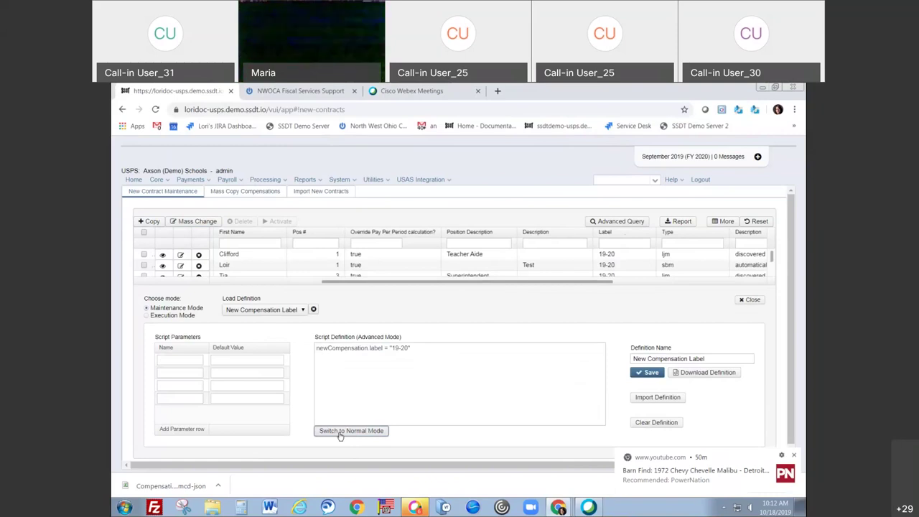
left_click(146, 315)
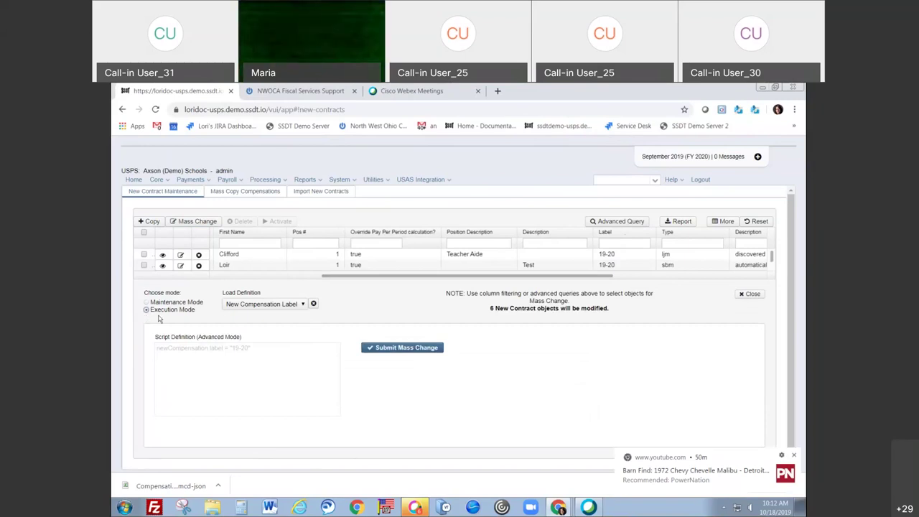
left_click(146, 302)
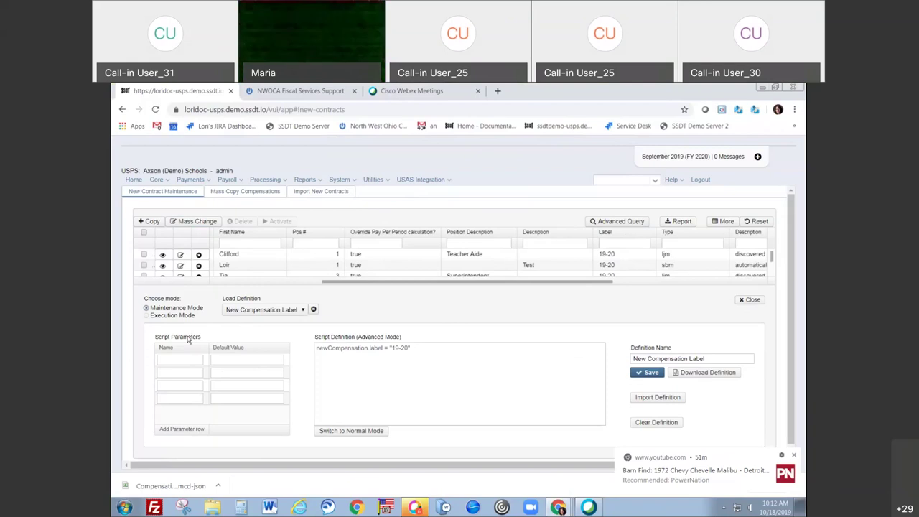
left_click(146, 316)
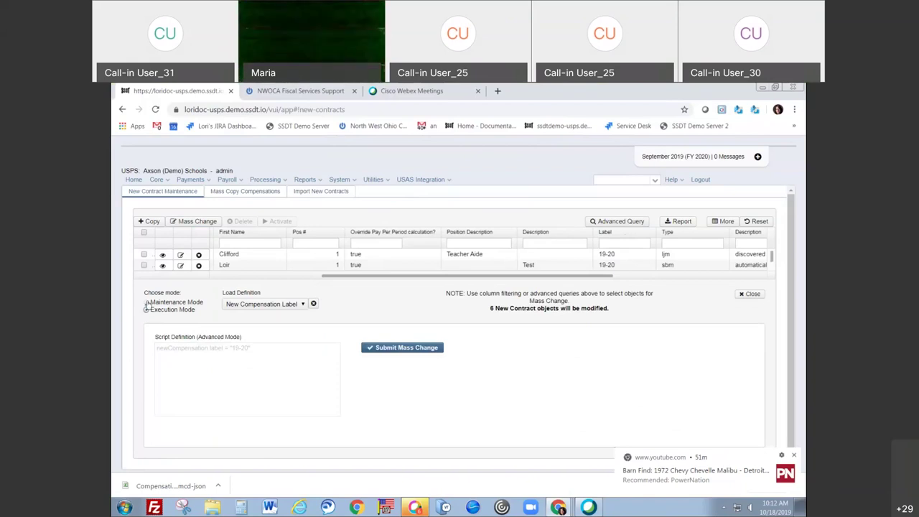
left_click(147, 304)
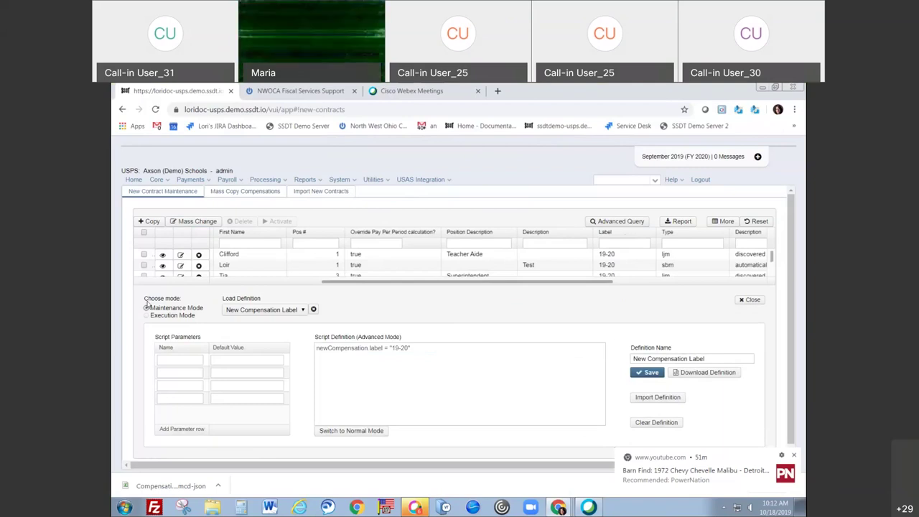
left_click(177, 359)
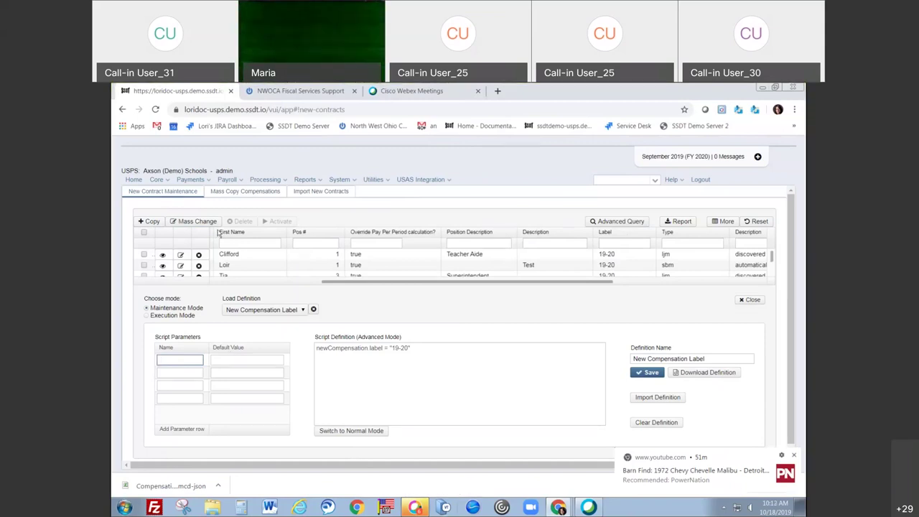
left_click(355, 432)
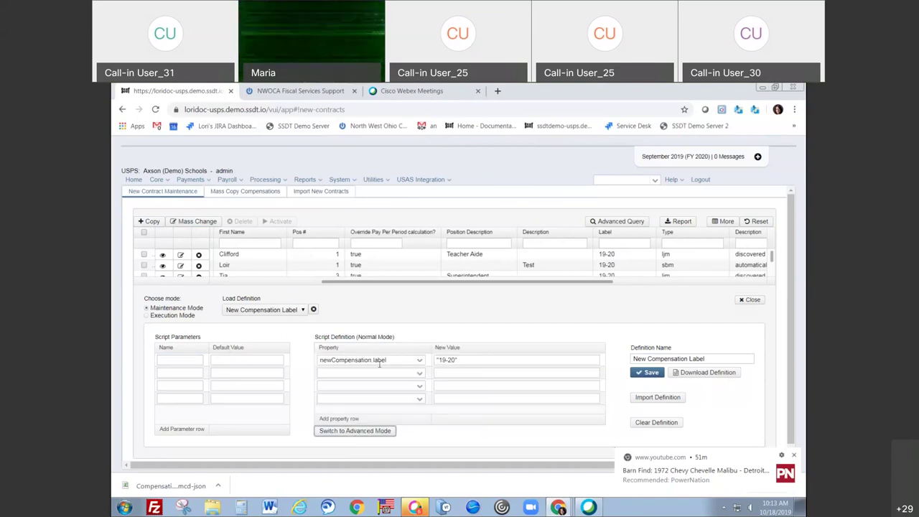
left_click(147, 316)
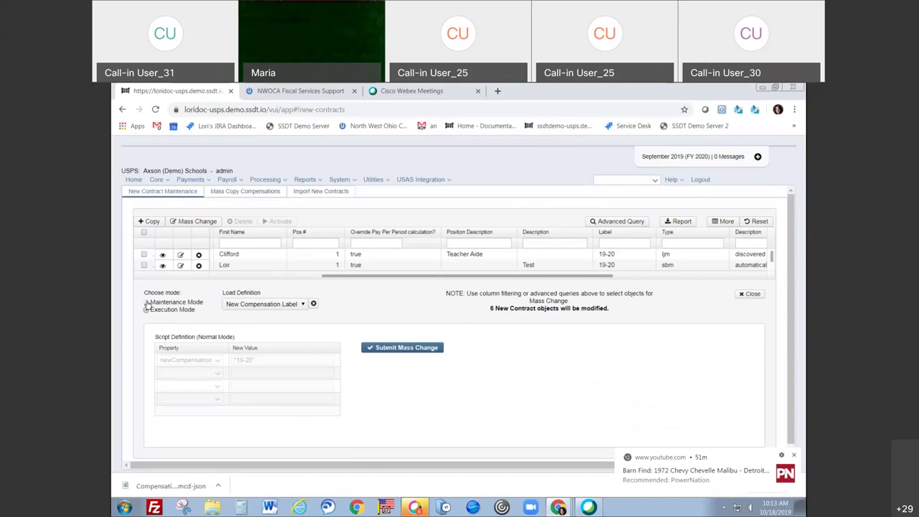
left_click(146, 303)
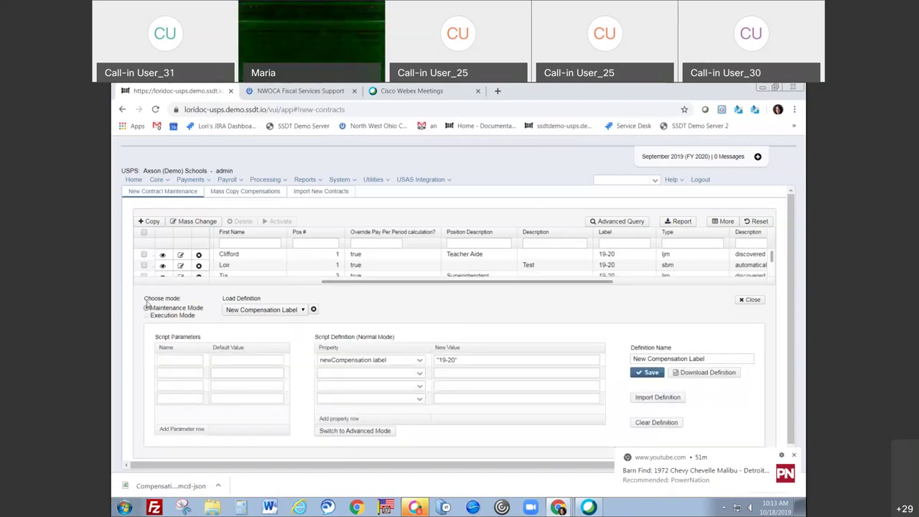
left_click(376, 433)
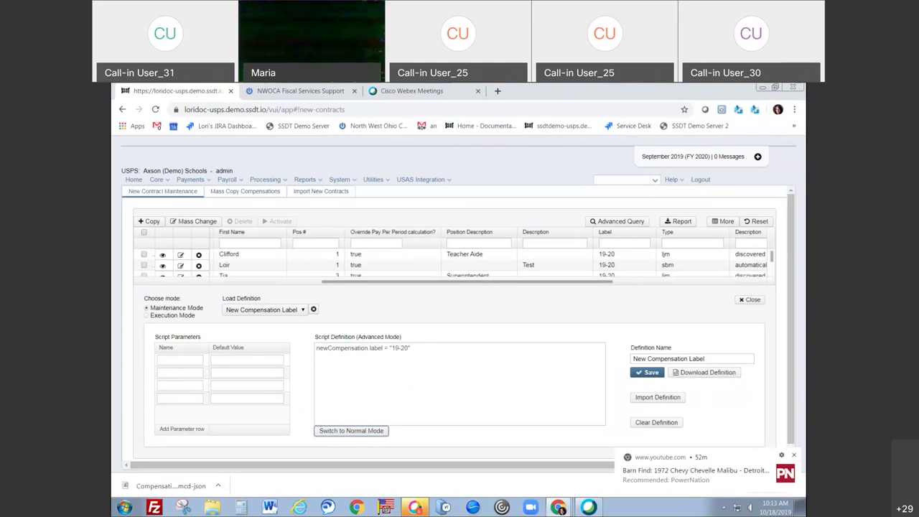
mouse_move(415, 507)
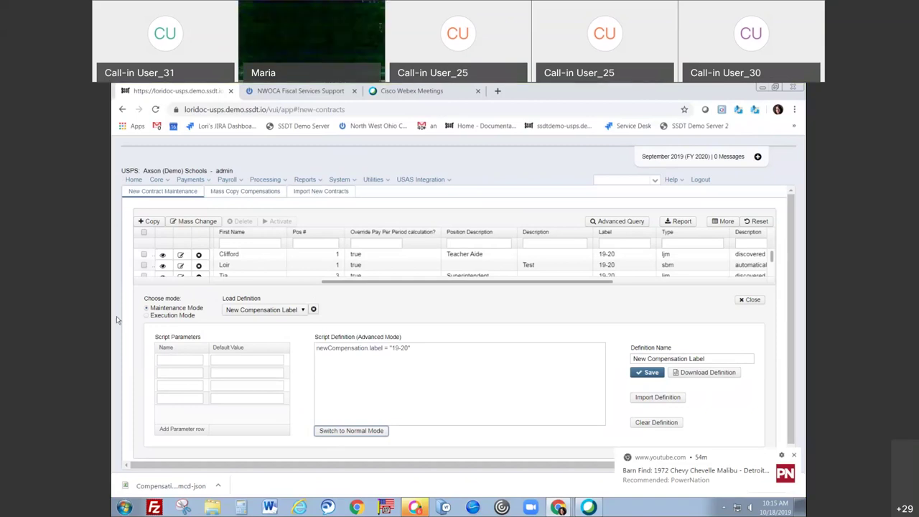
Close the Mass Change panel to return to the full new-contract list
left_click(751, 301)
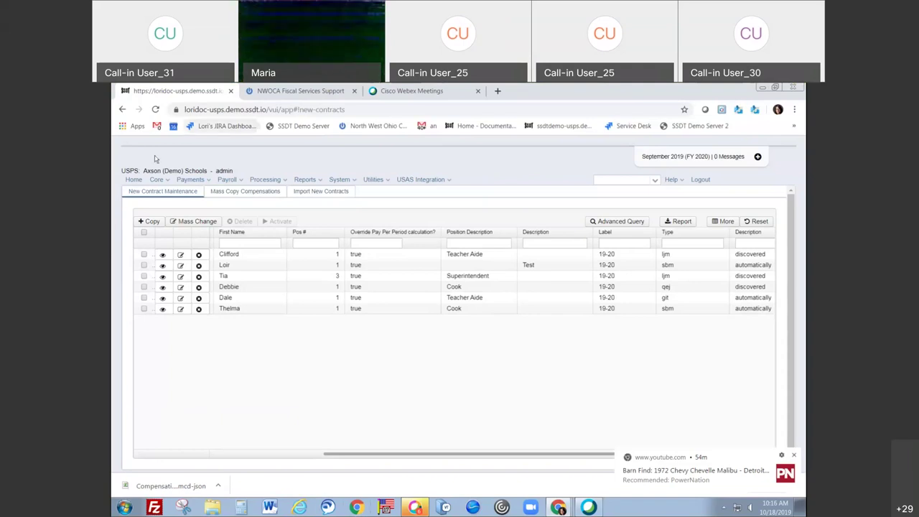
left_click(156, 180)
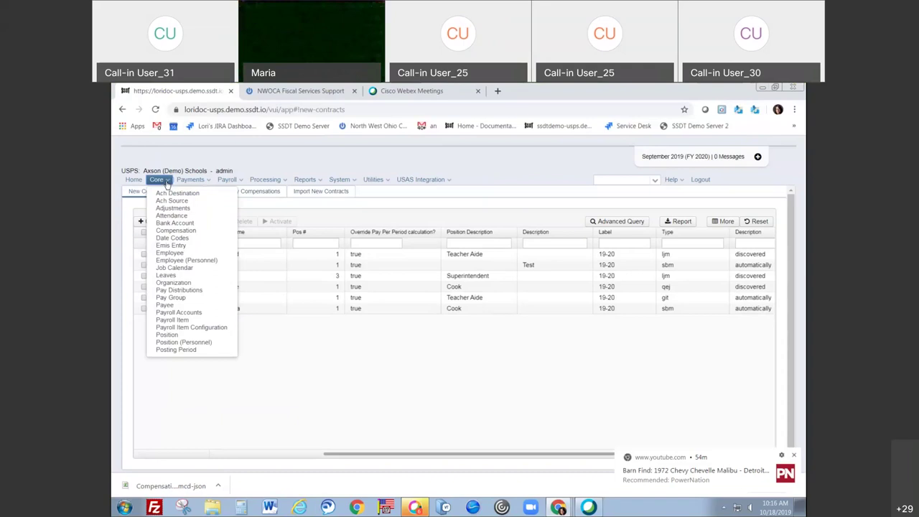
left_click(174, 254)
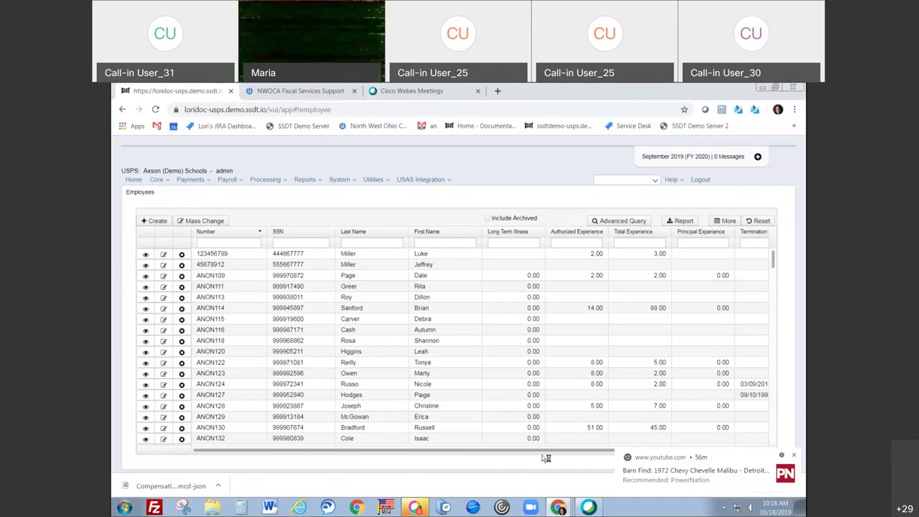
left_click_drag(545, 454, 750, 452)
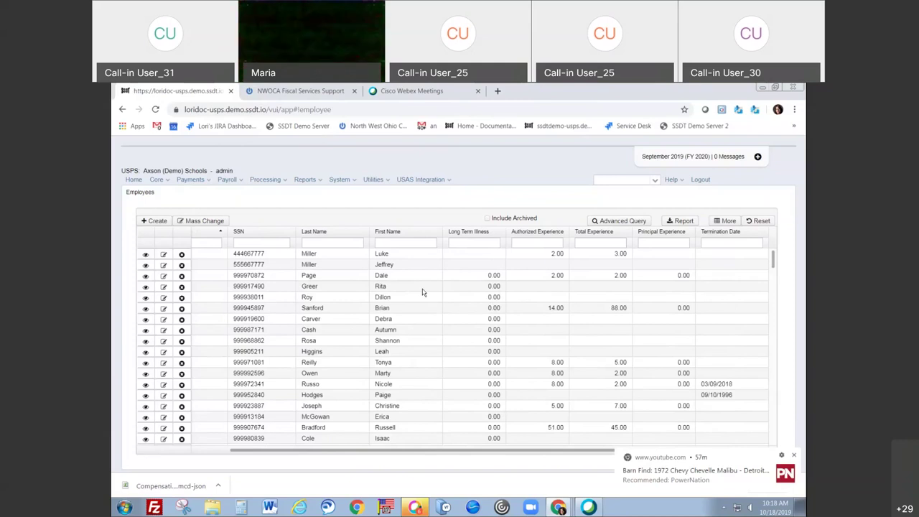
Open Mass Change for the 167 employees, load Increment Experience, and select execution mode
left_click(201, 221)
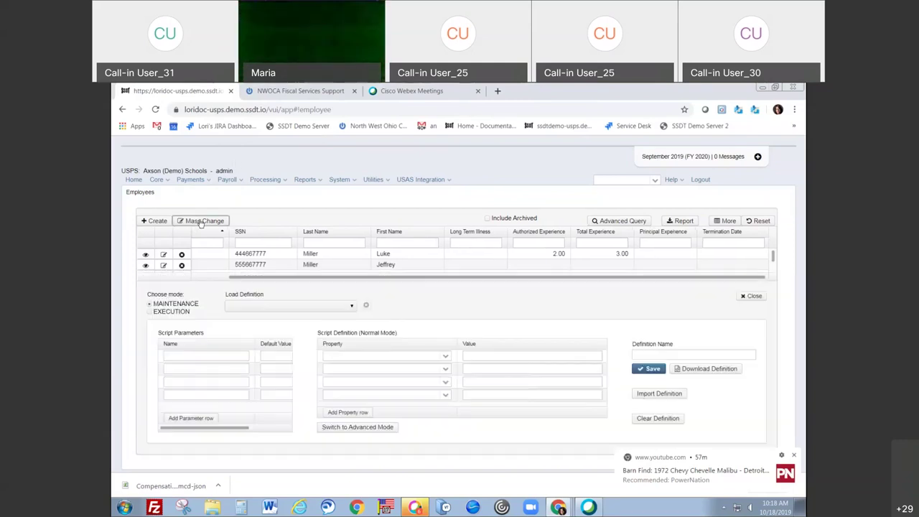
left_click(352, 307)
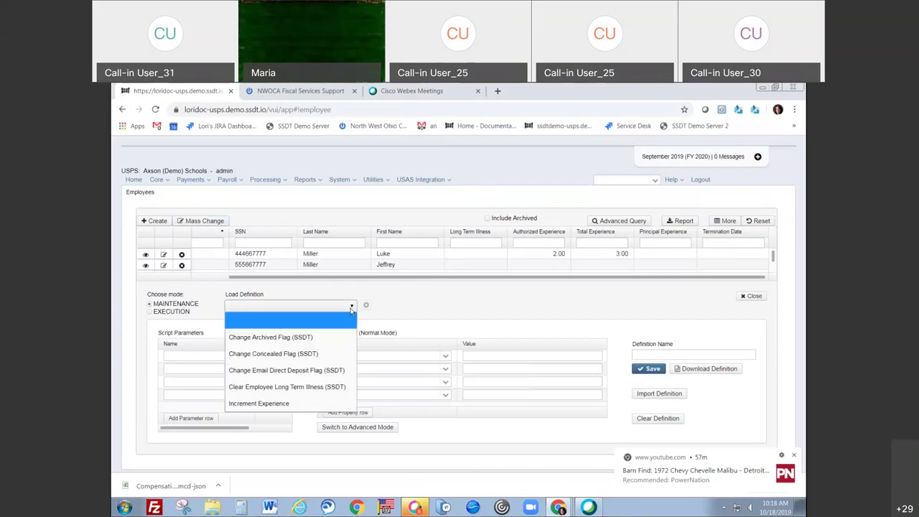
left_click(263, 403)
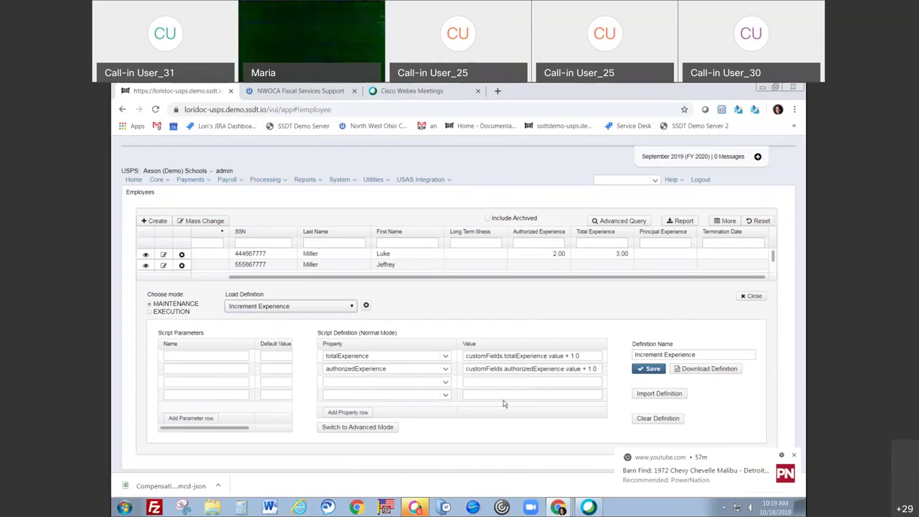
left_click(149, 312)
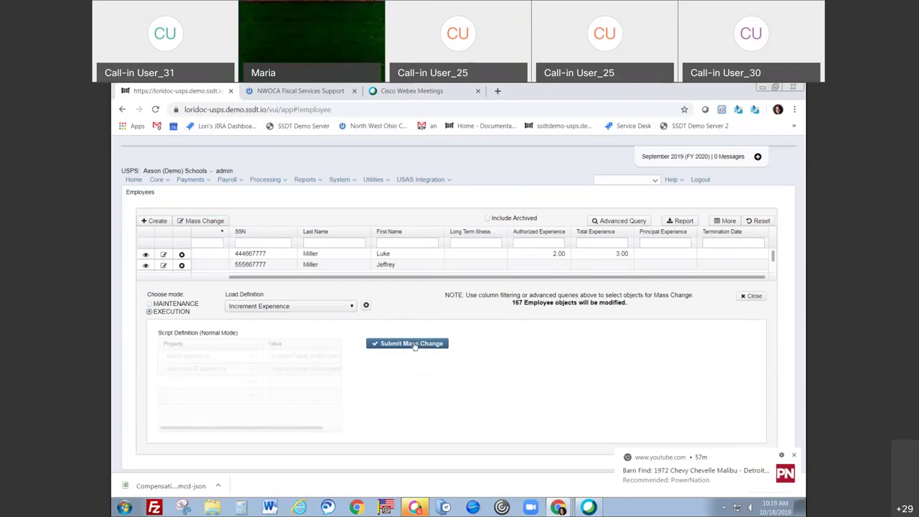
Submit Increment Experience, dismiss the executeChanges exception message, and close the panel
left_click(414, 344)
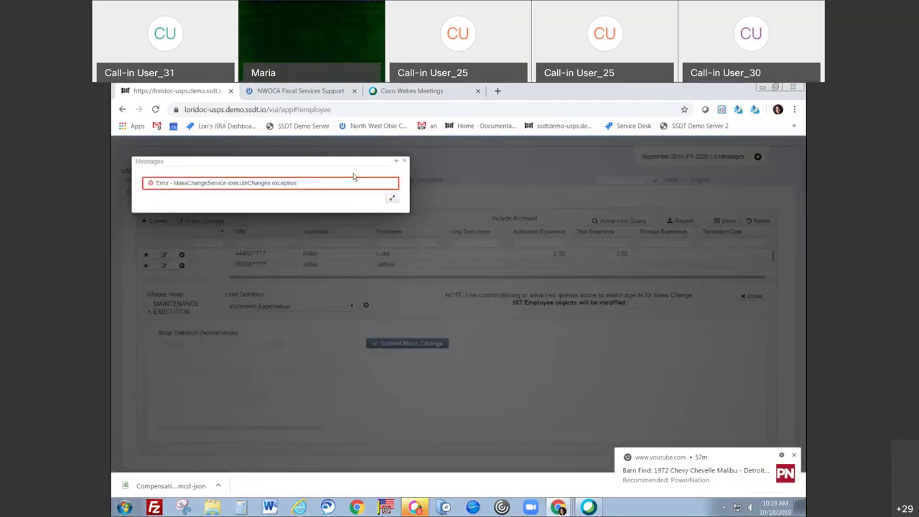
left_click(406, 162)
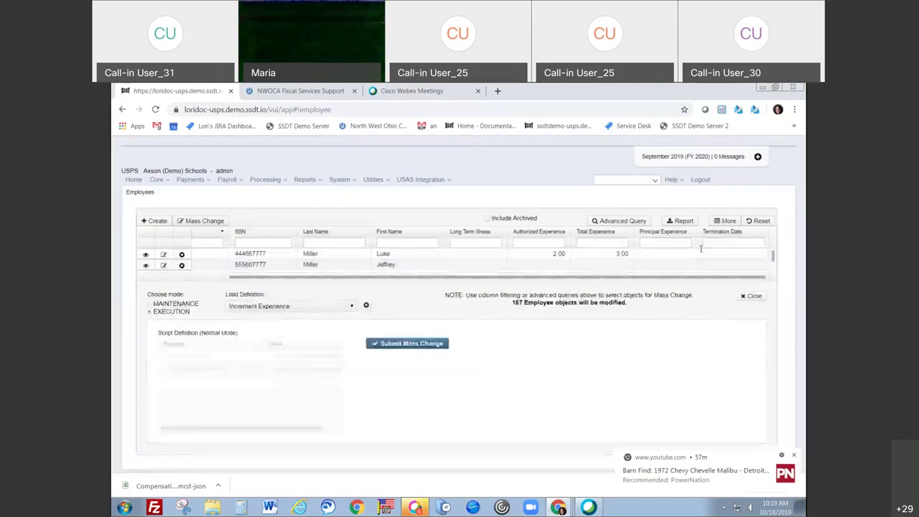
left_click(753, 297)
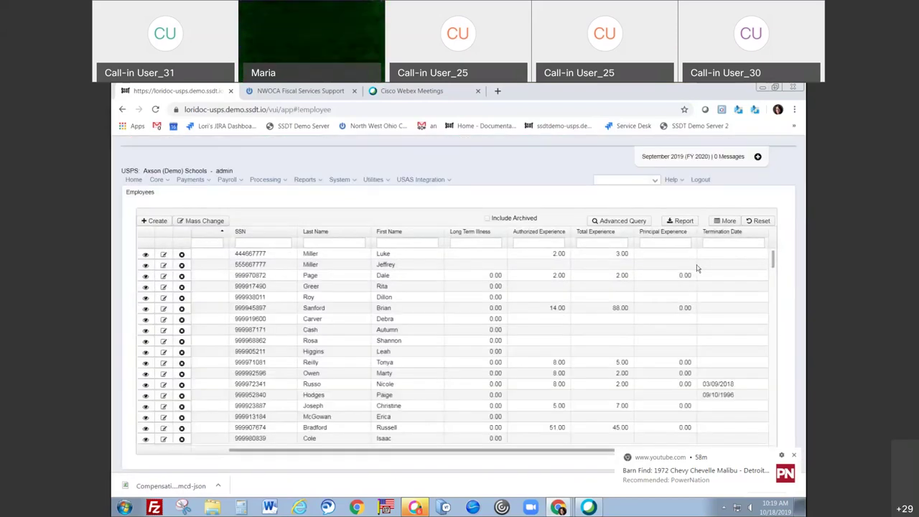
Filter the Authorized Experience column to values greater than 0 and close the DevTools pane
left_click(539, 243)
type(">")
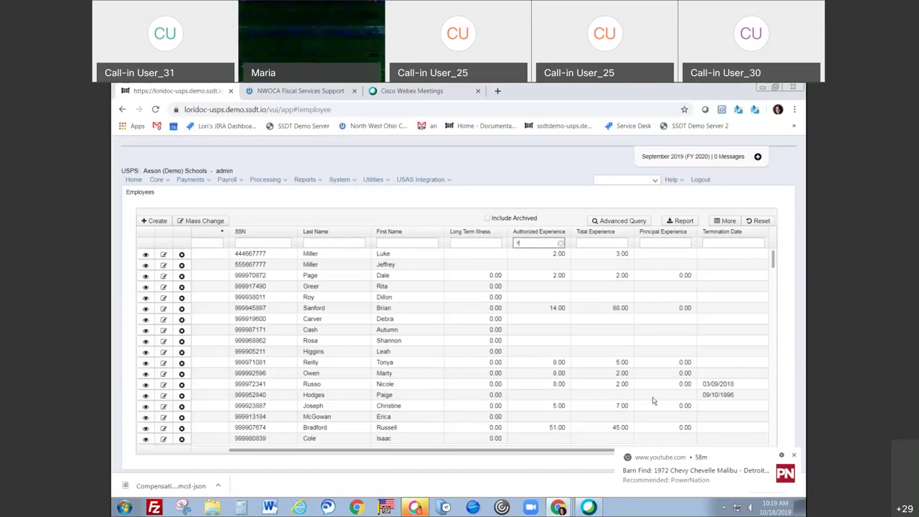
type("1.00")
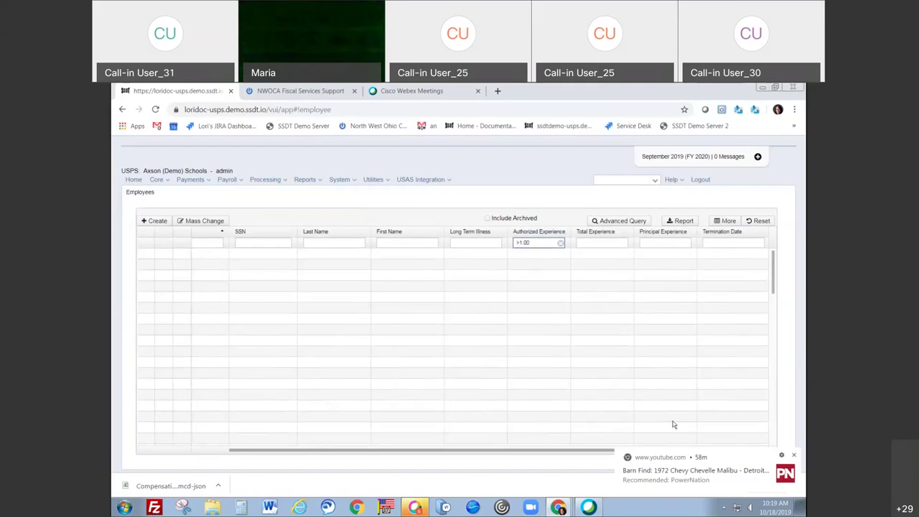
key("BackSpace")
key("F12")
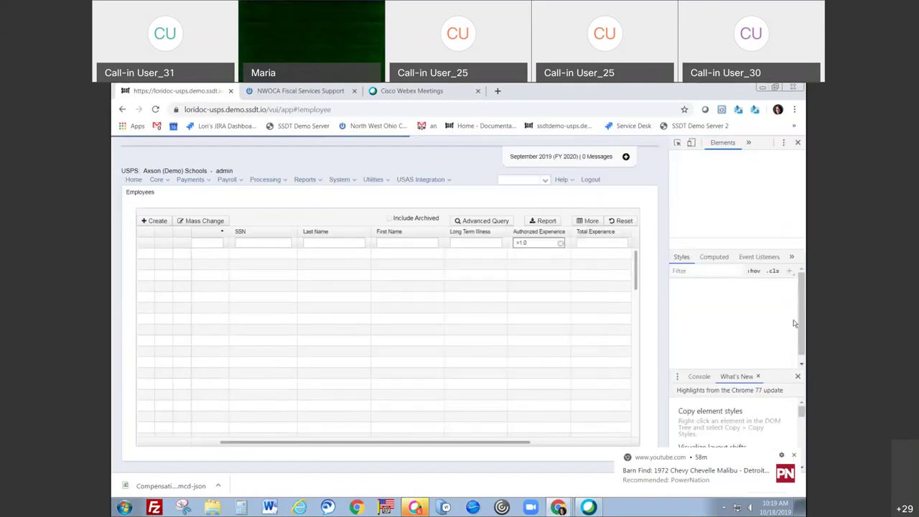
triple_click(540, 245)
type(">0.01")
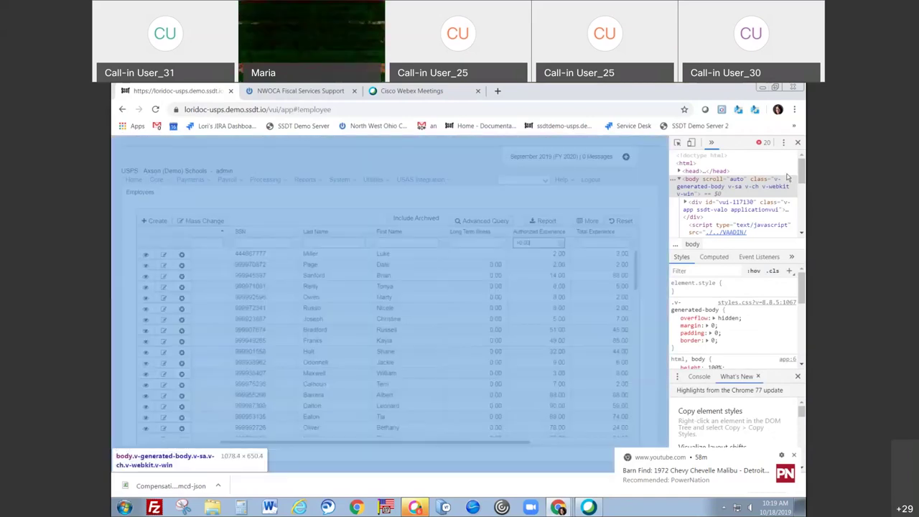
left_click(797, 143)
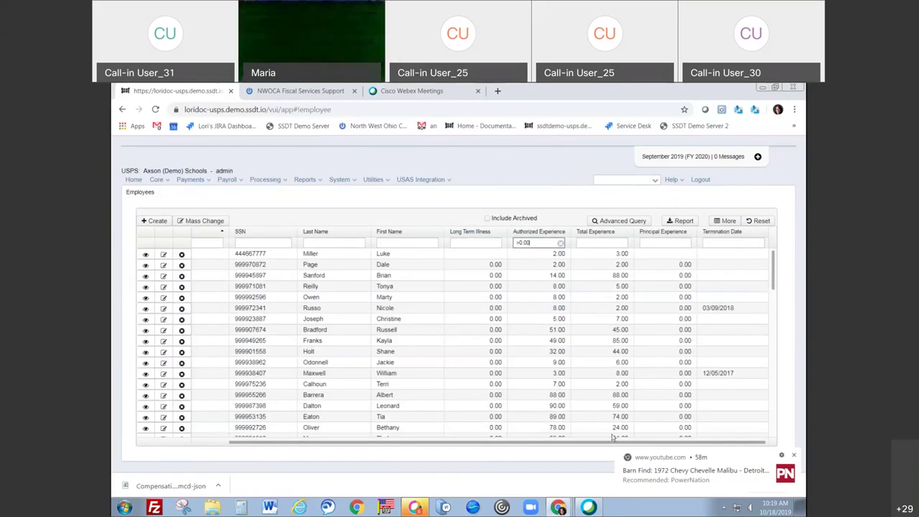
left_click(205, 223)
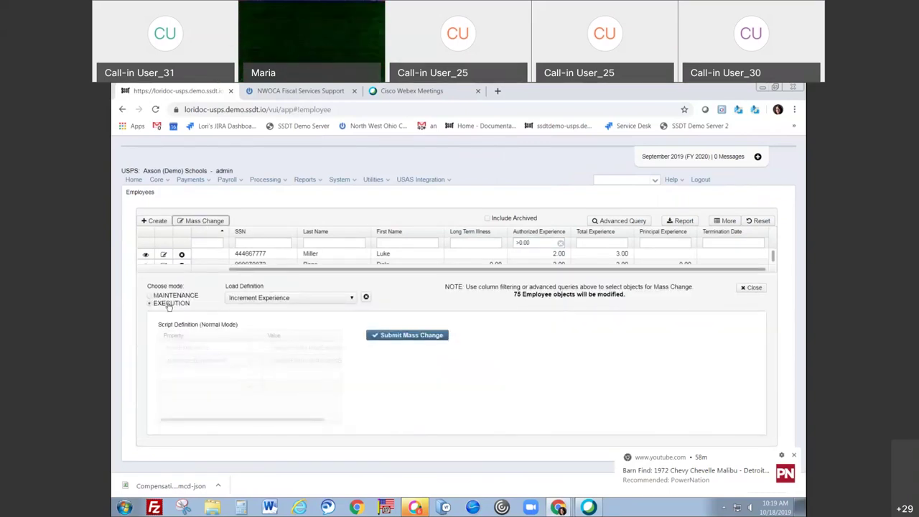
left_click(401, 338)
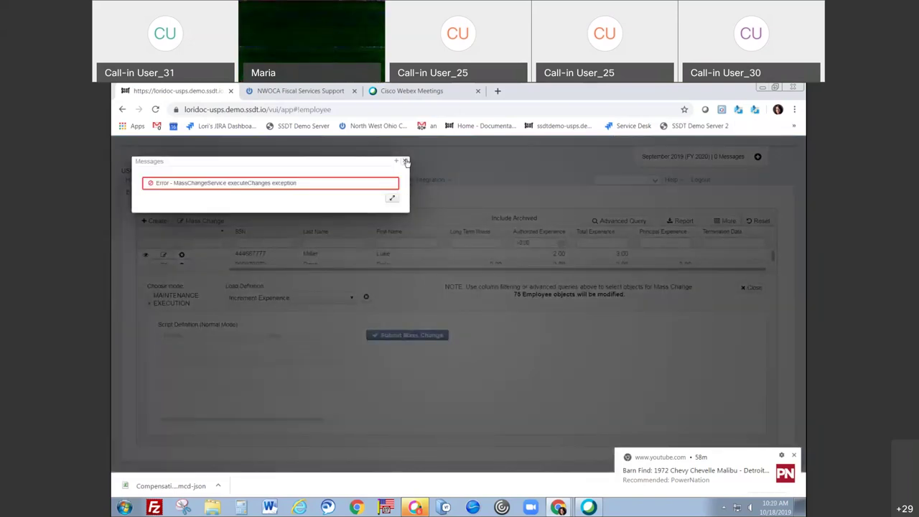
left_click(406, 163)
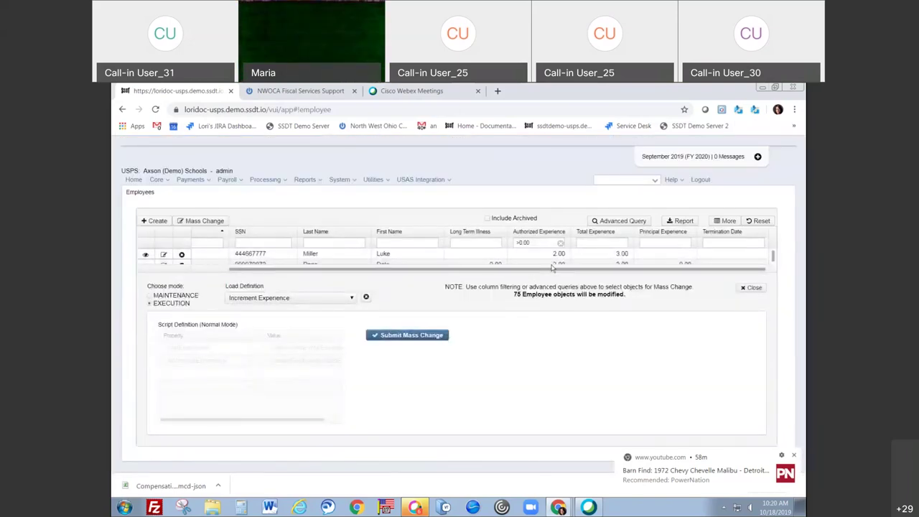
left_click(752, 287)
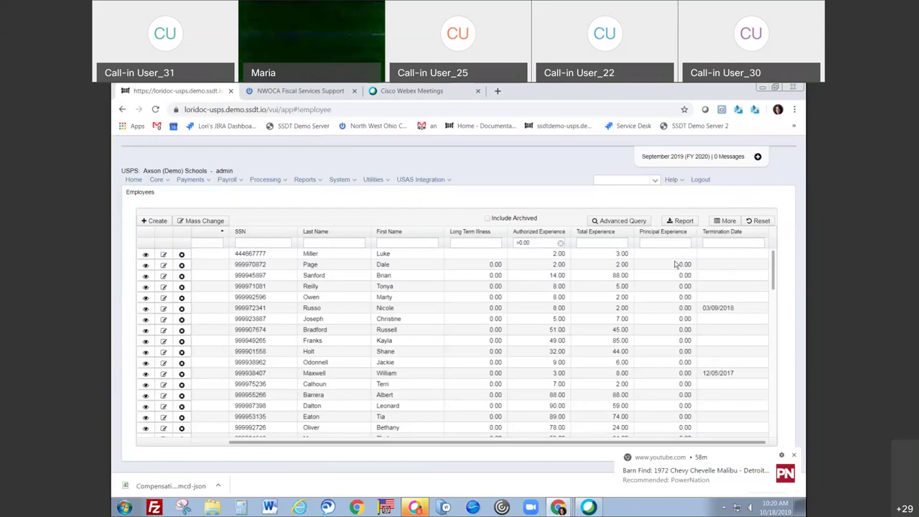
scroll(664, 283, "down", 1)
scroll(664, 294, "down", 10)
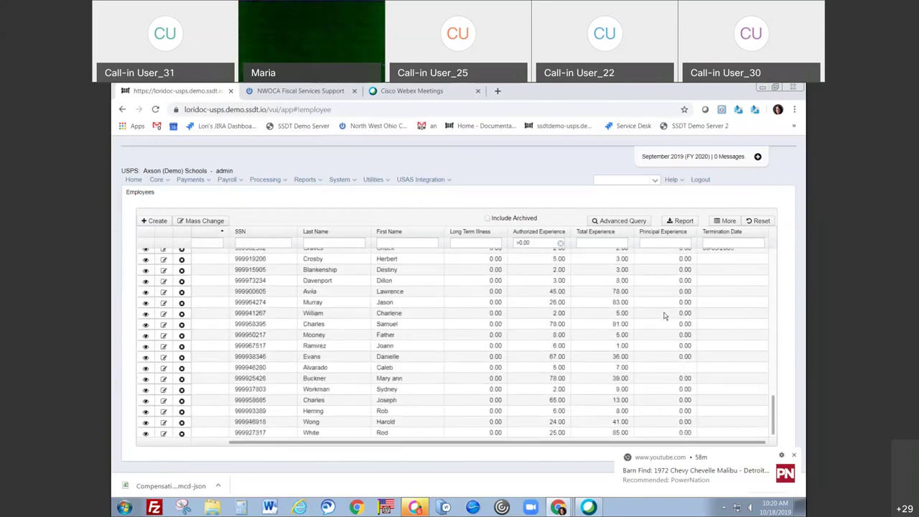
scroll(653, 305, "up", 15)
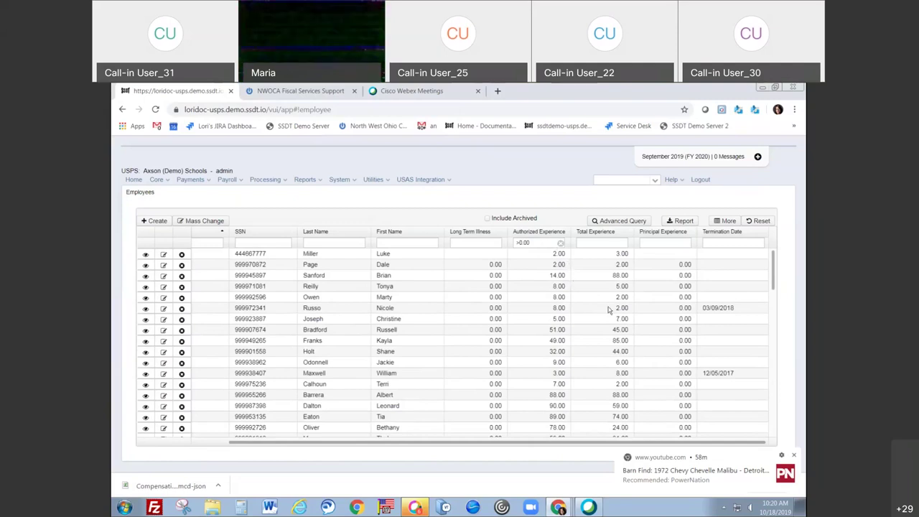
scroll(605, 327, "down", 15)
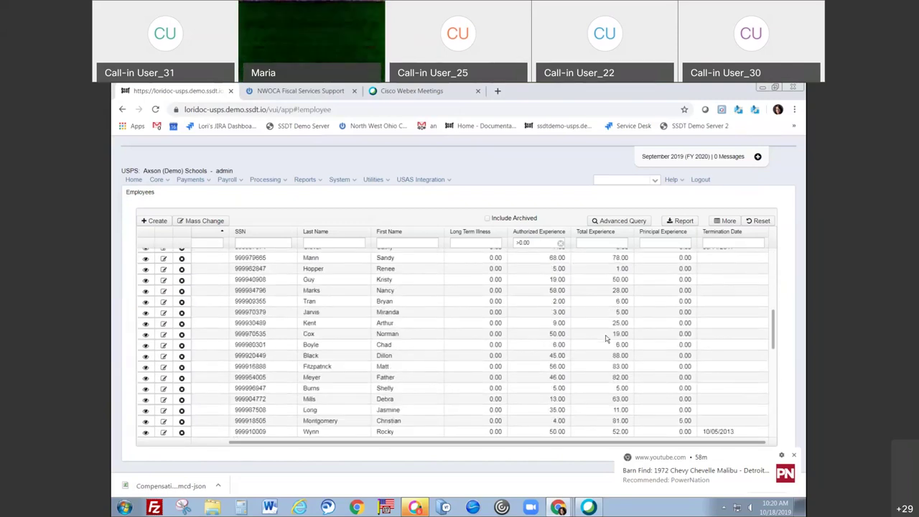
scroll(604, 327, "up", 15)
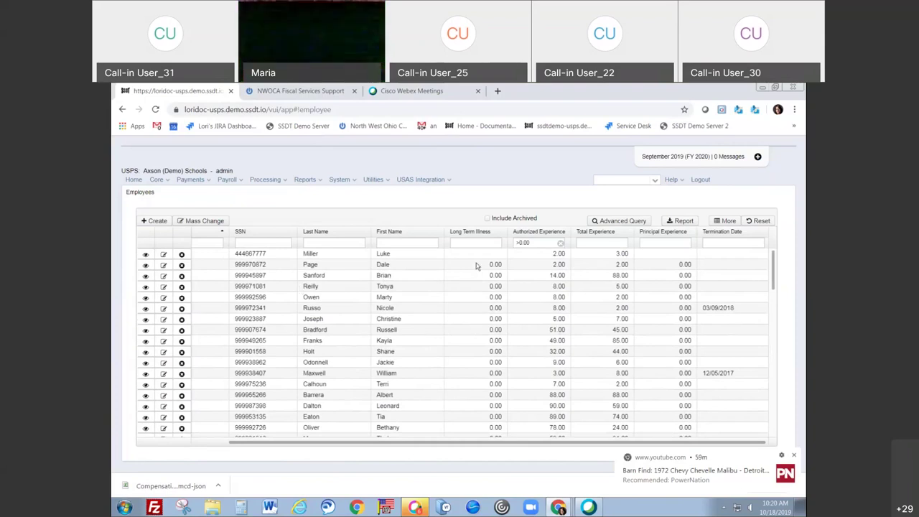
scroll(575, 280, "down", 2)
scroll(567, 290, "down", 10)
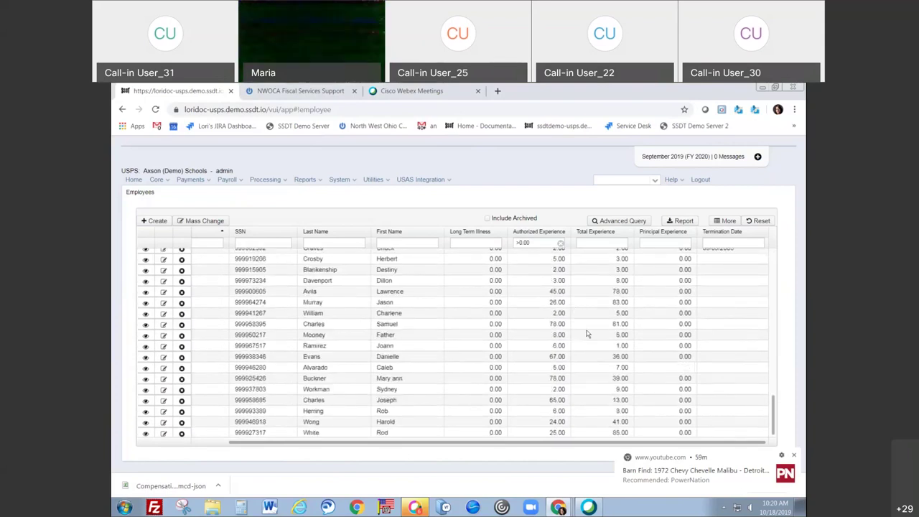
scroll(596, 380, "up", 10)
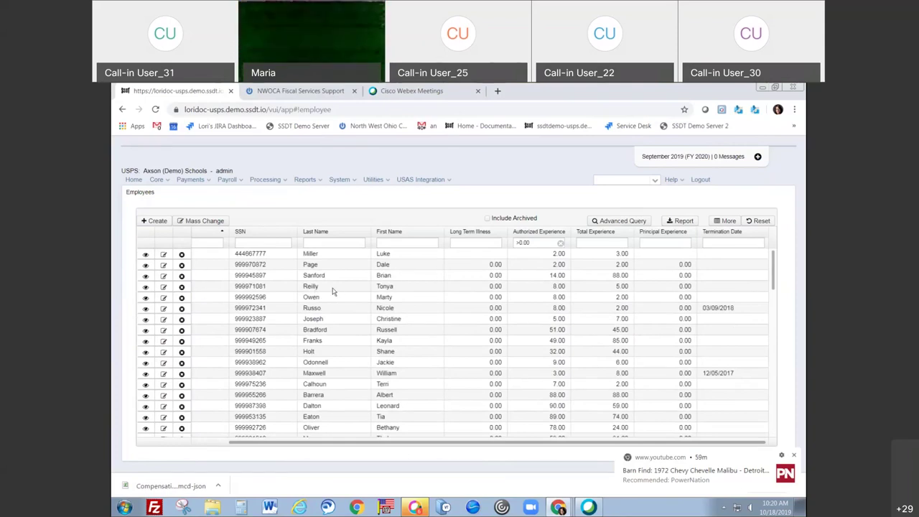
Change the Authorized Experience filter to '<3.00'
left_click(557, 243)
key("BackSpace")
key("BackSpace")
key("BackSpace")
key("BackSpace")
key("BackSpace")
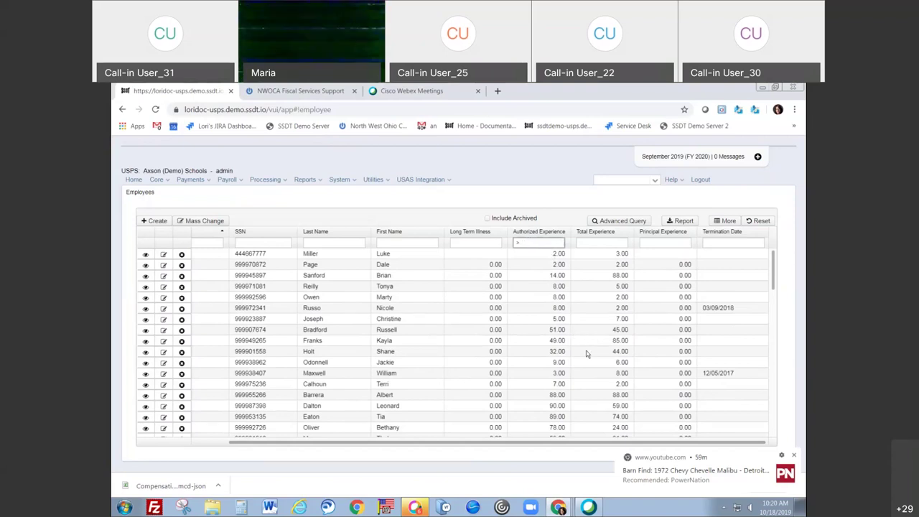
type("<3")
type(".00")
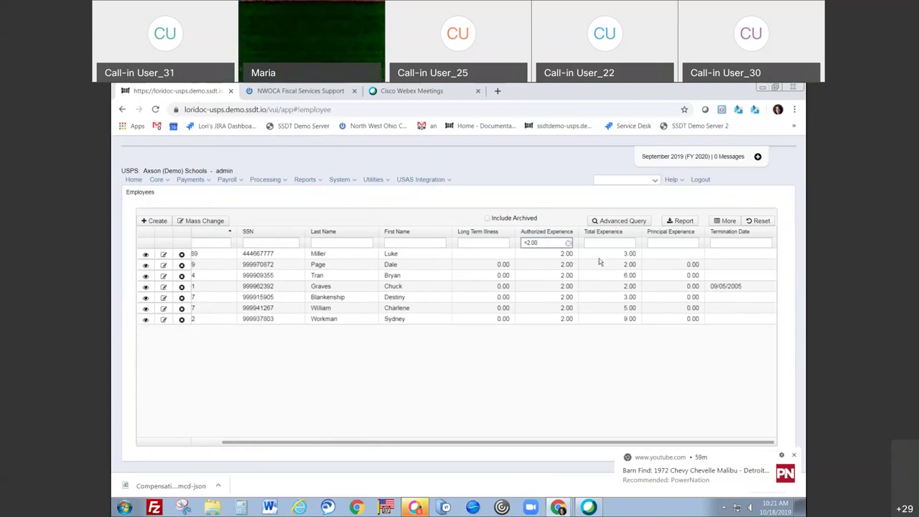
Run Increment Experience on the seven filtered employees and close the panel
left_click(211, 223)
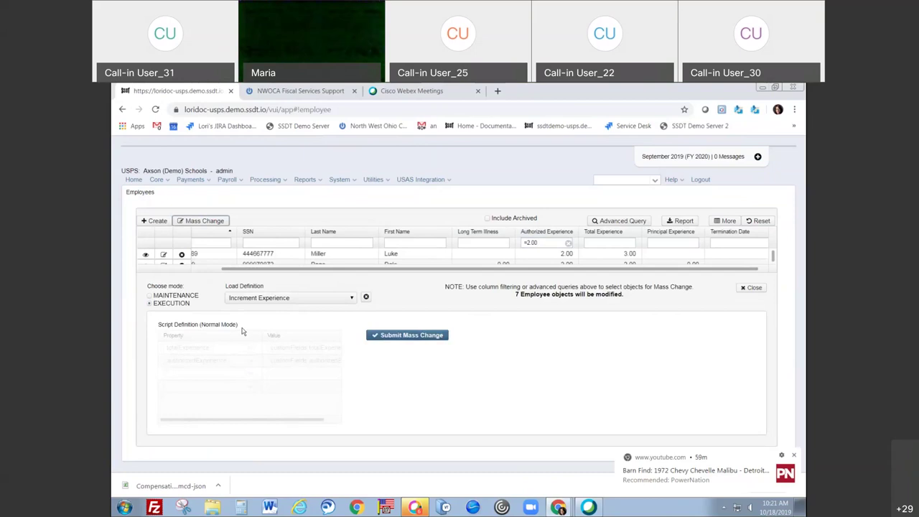
left_click(416, 337)
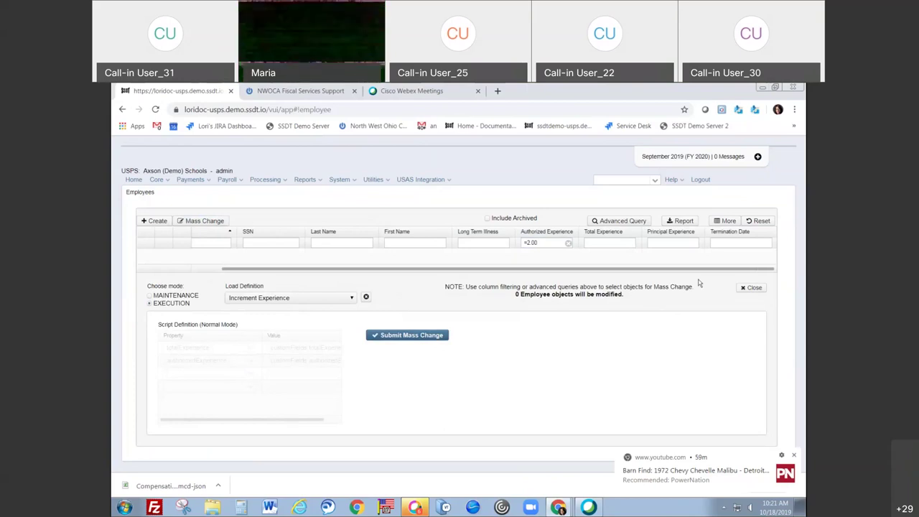
left_click(750, 287)
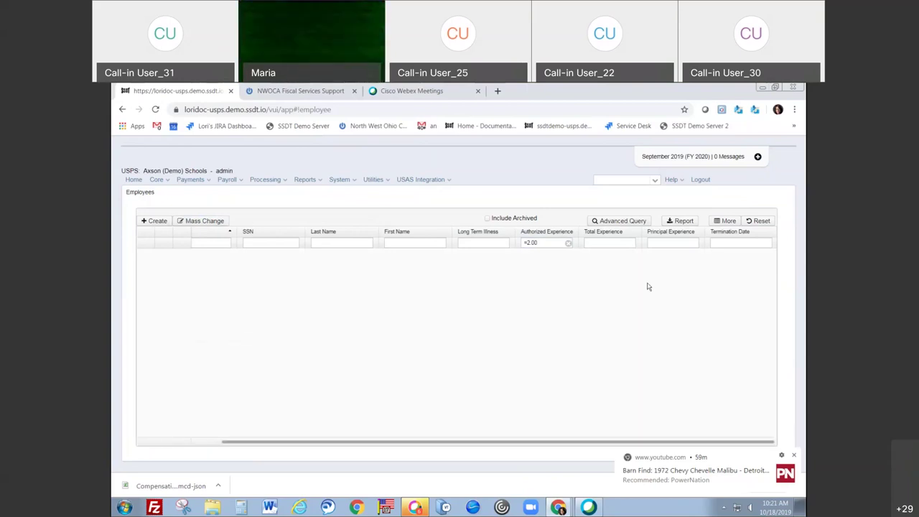
Clear the Authorized Experience filter so every employee is listed again
left_click(567, 243)
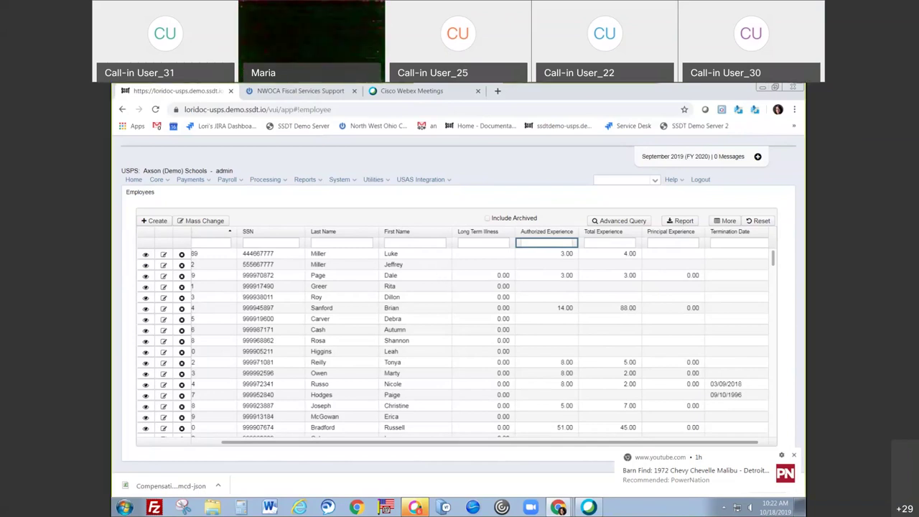
Go to the Payroll Item list from the Core menu
left_click(163, 180)
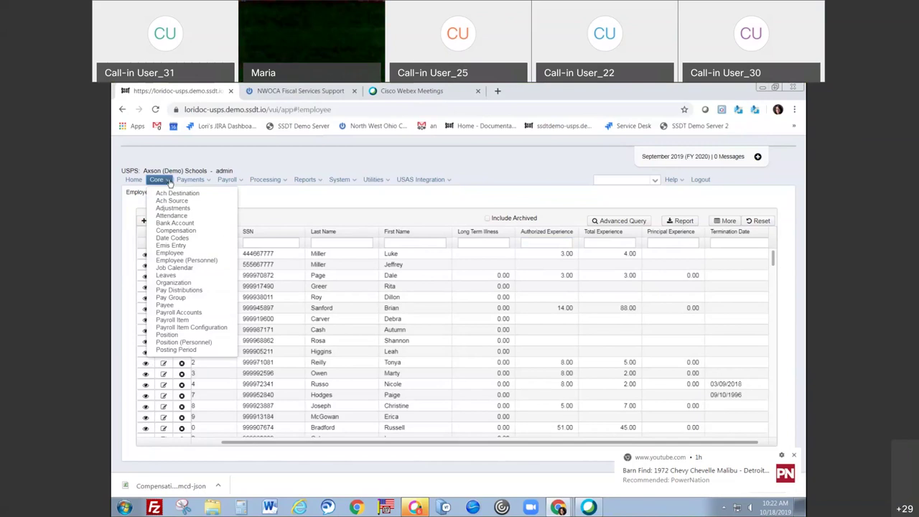
left_click(183, 319)
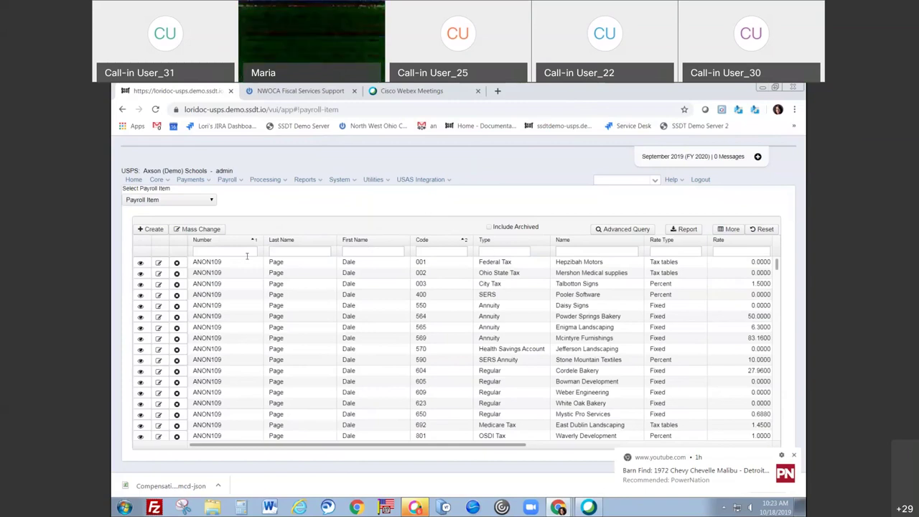
Filter Annuity Items to code 564 and rate 50.00, and bring up Mass Change
left_click(214, 200)
left_click(147, 231)
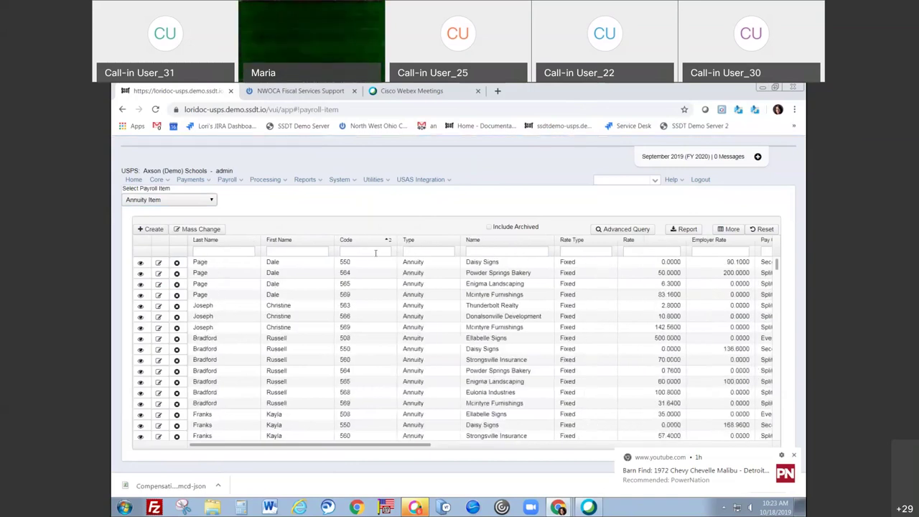
left_click(363, 251)
type("564")
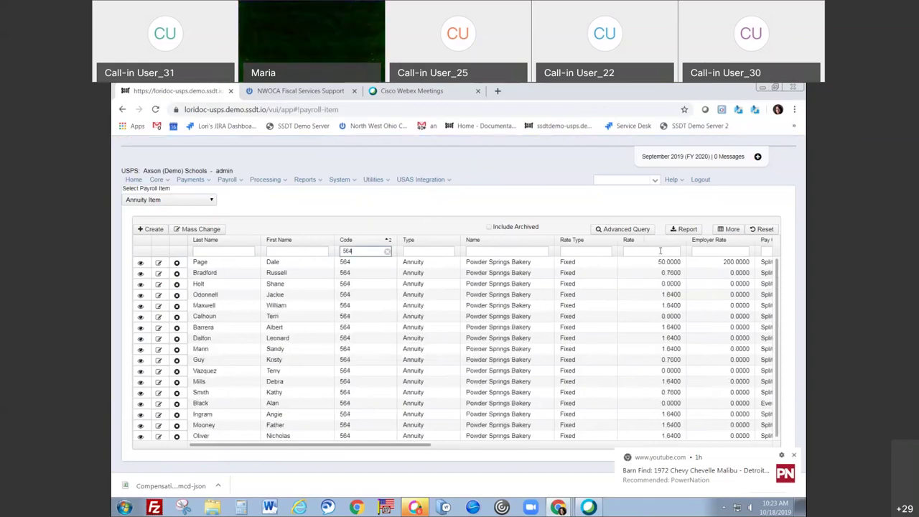
left_click(649, 251)
type("50.00")
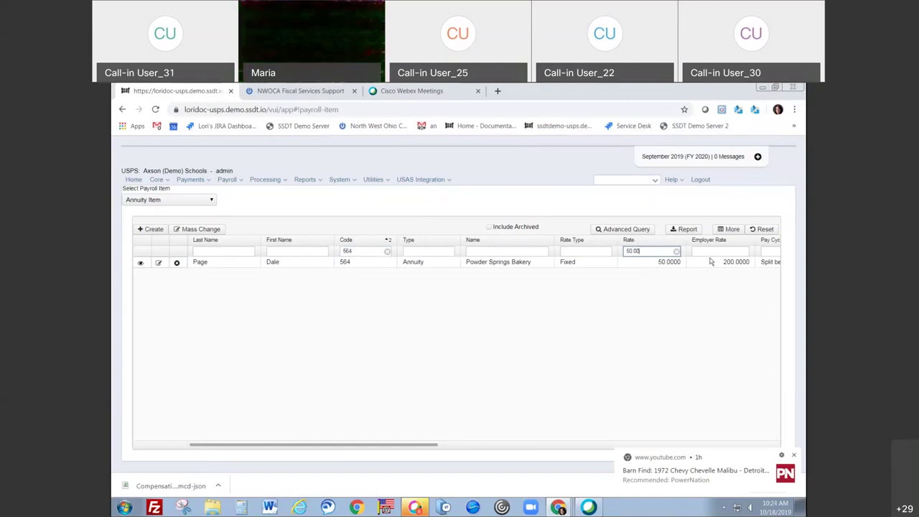
left_click(209, 230)
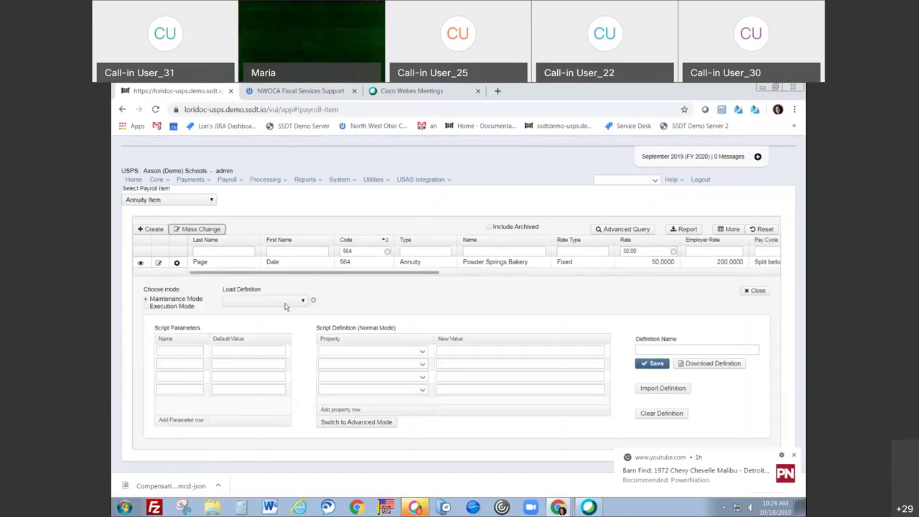
Load the Employee/Employer Rate definition, set employerRate to 300, and save it
left_click(301, 301)
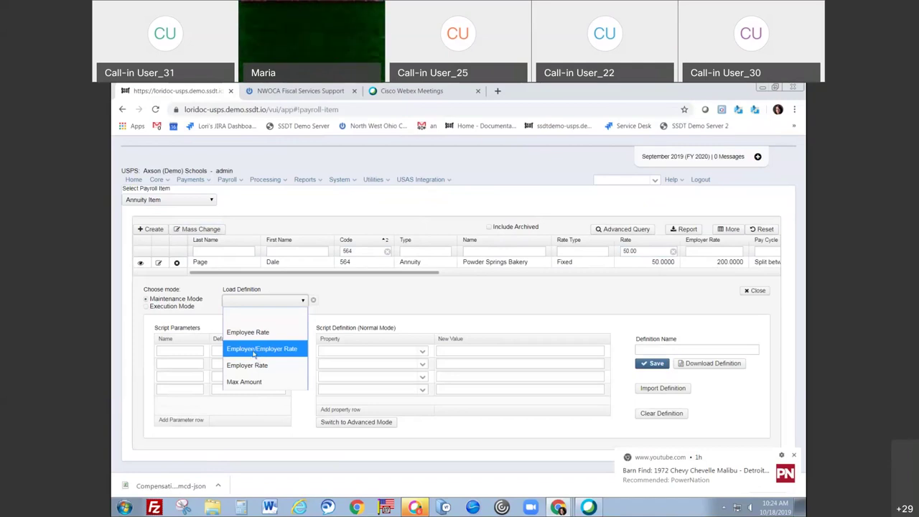
left_click(253, 349)
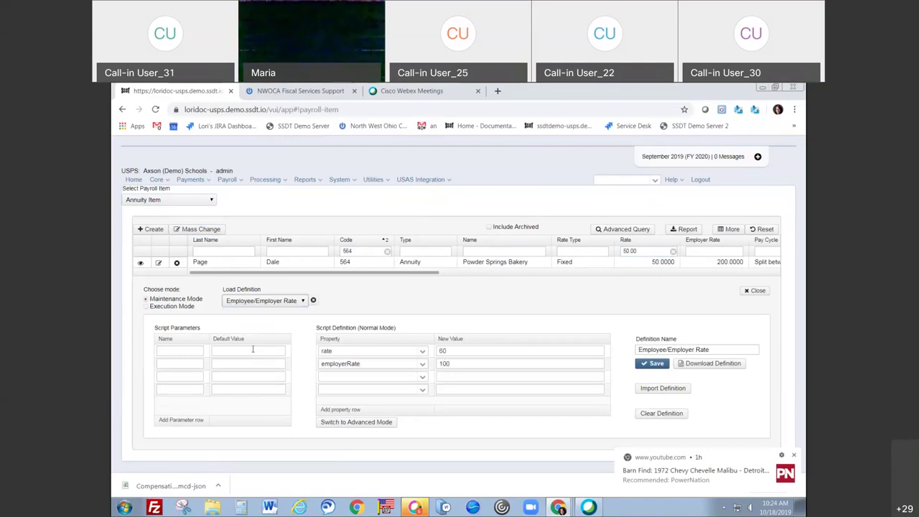
left_click(442, 364)
key("BackSpace")
type("3")
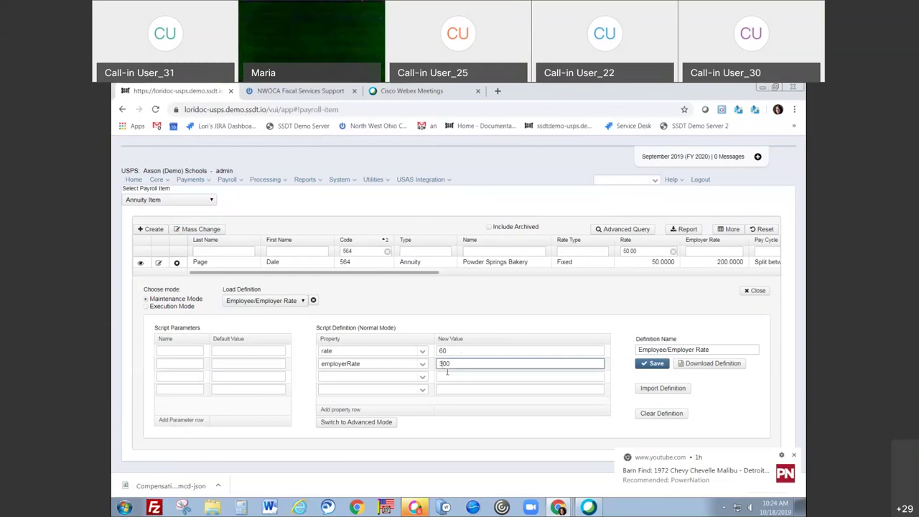
left_click(650, 364)
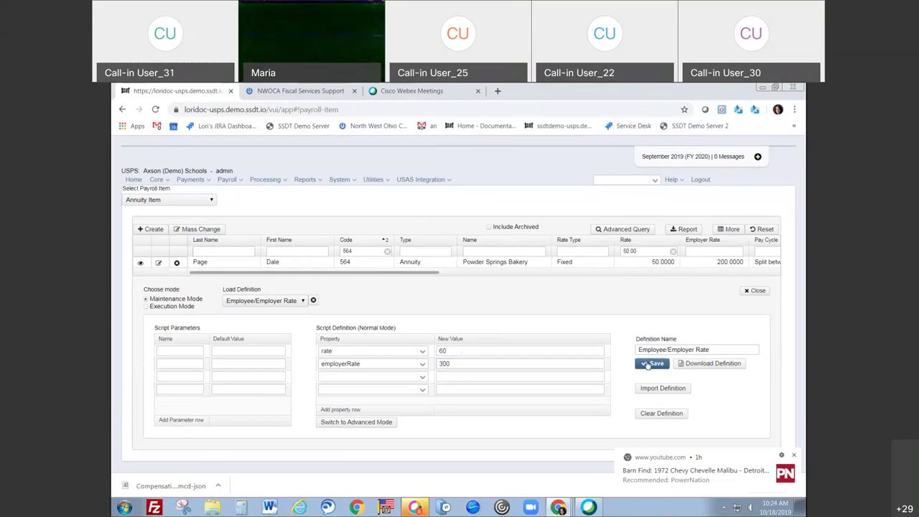
Execute the mass change on the code 564 annuity item and close the panel
left_click(146, 306)
left_click(404, 340)
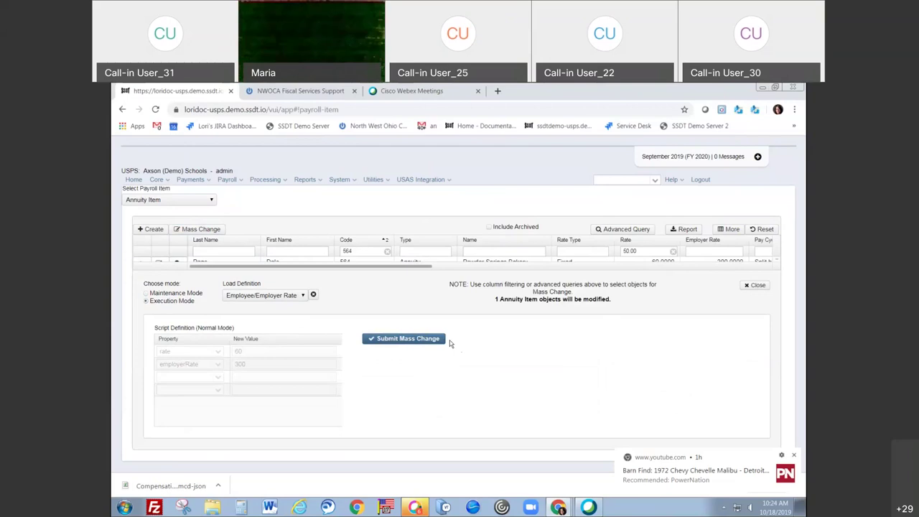
left_click(422, 340)
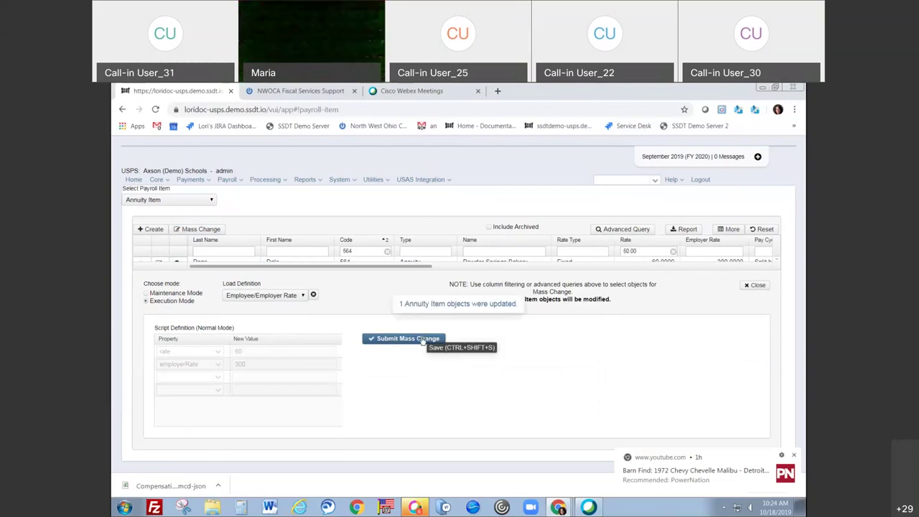
left_click(751, 285)
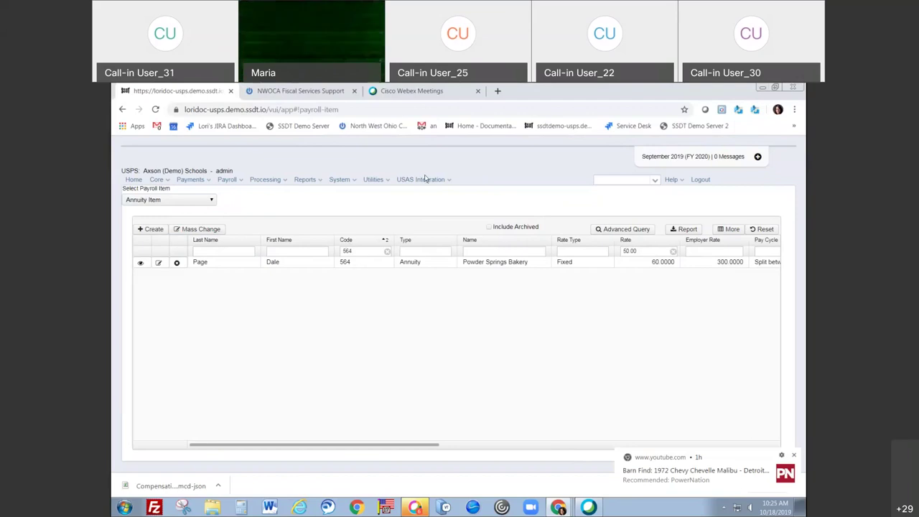
Check the Mass Load page's Importable Entities list without choosing one
left_click(380, 180)
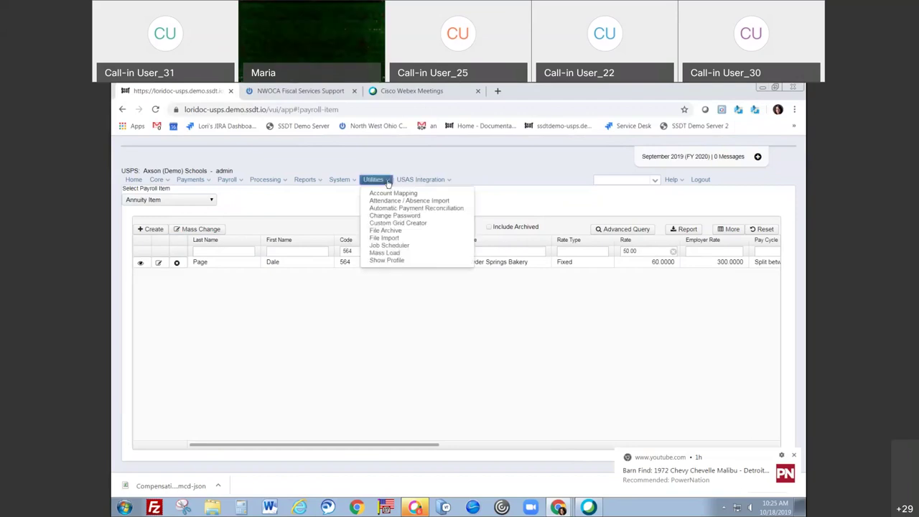
left_click(395, 253)
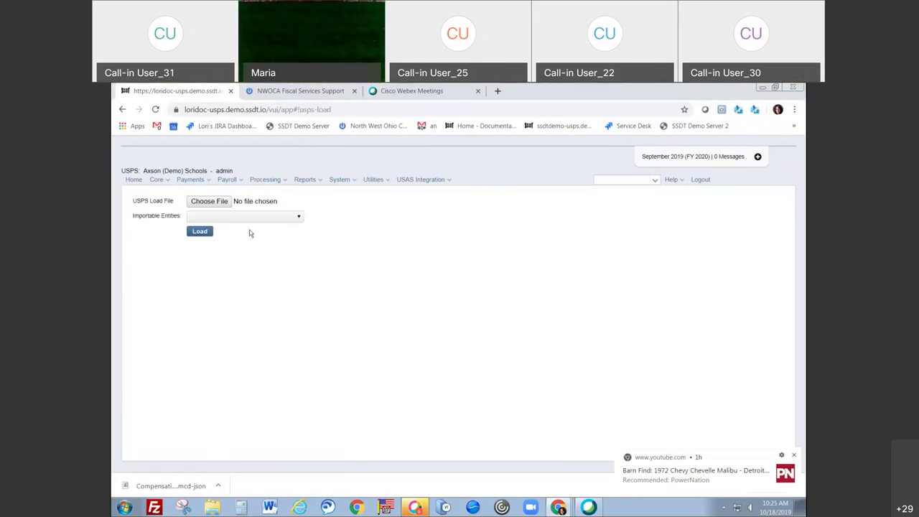
left_click(299, 219)
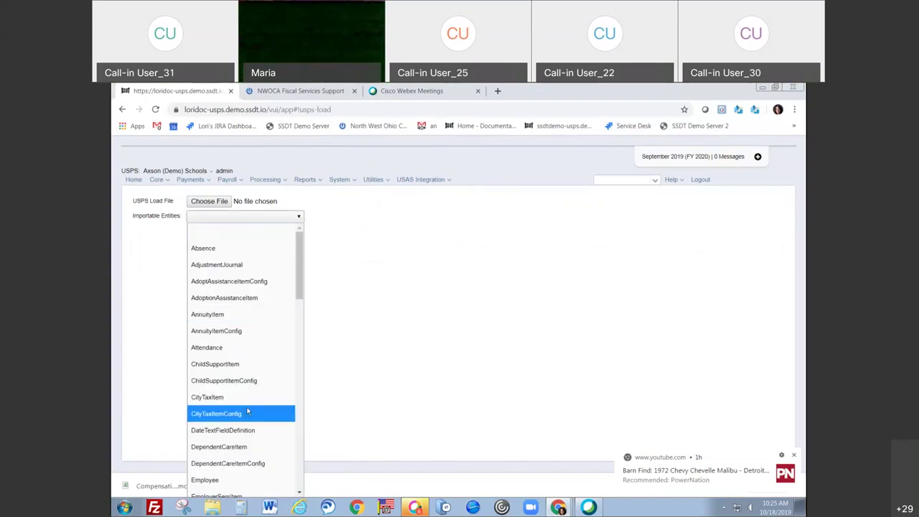
left_click(373, 305)
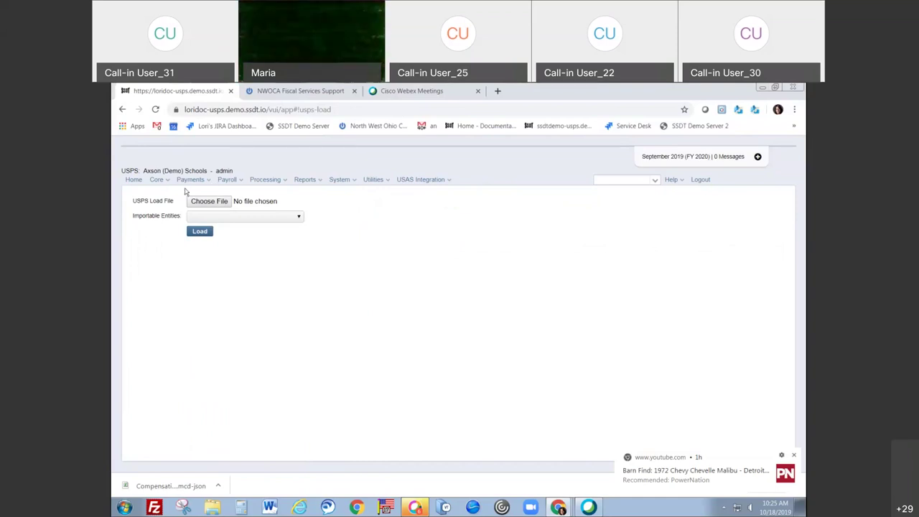
Return to Payroll Item and show the unfiltered Annuity Item list
left_click(161, 179)
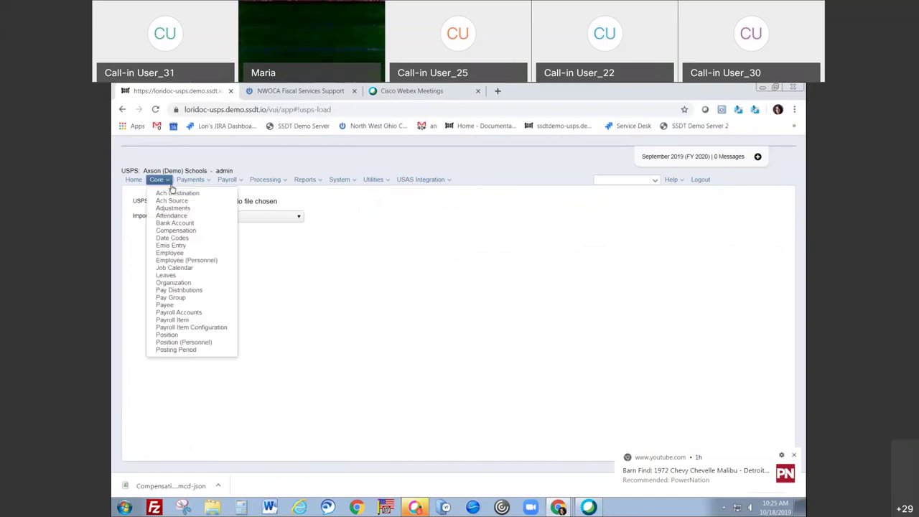
left_click(176, 319)
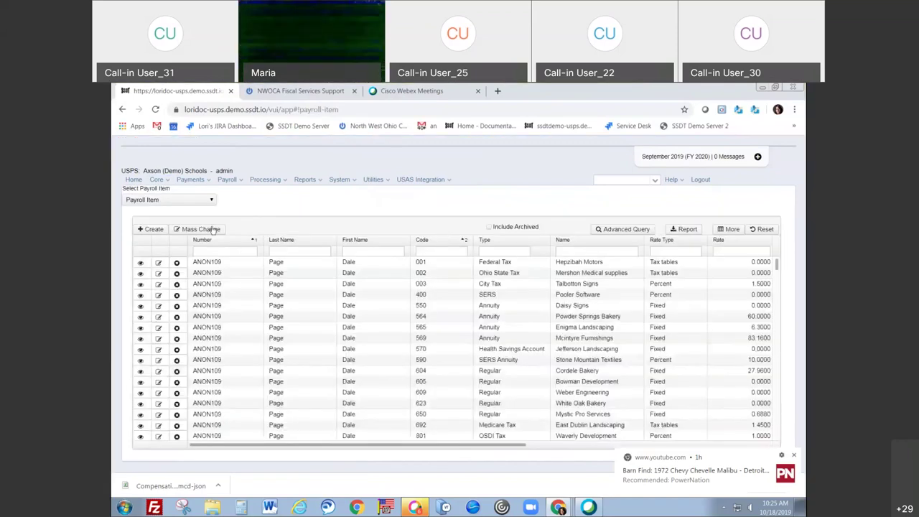
left_click(211, 200)
left_click(143, 232)
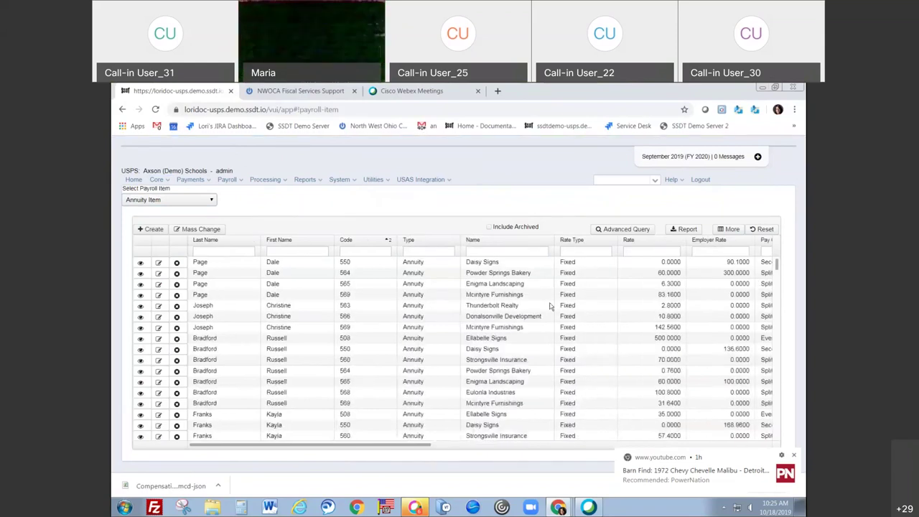
Scroll to the Max Amount column and filter annuity items to max amount 850
left_click_drag(407, 448, 571, 447)
left_click(554, 248)
type("8")
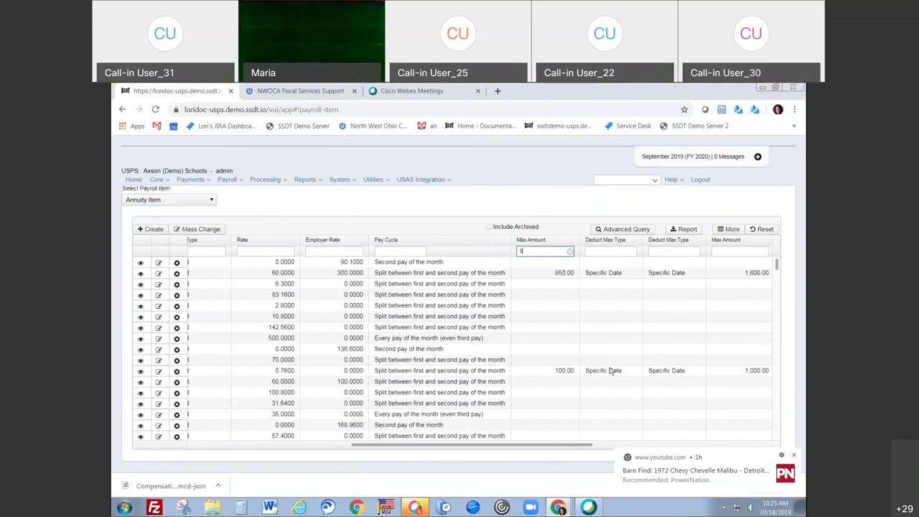
type("50")
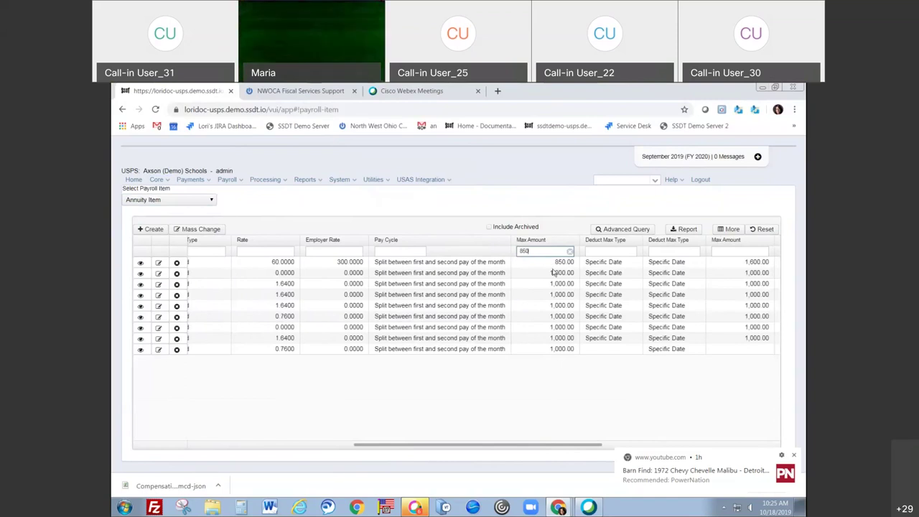
left_click(519, 251)
type(">")
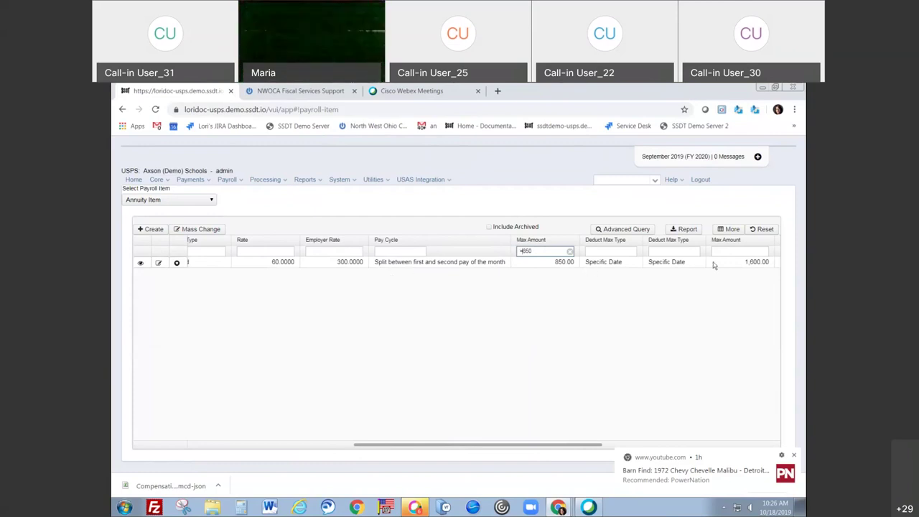
left_click_drag(523, 450, 505, 443)
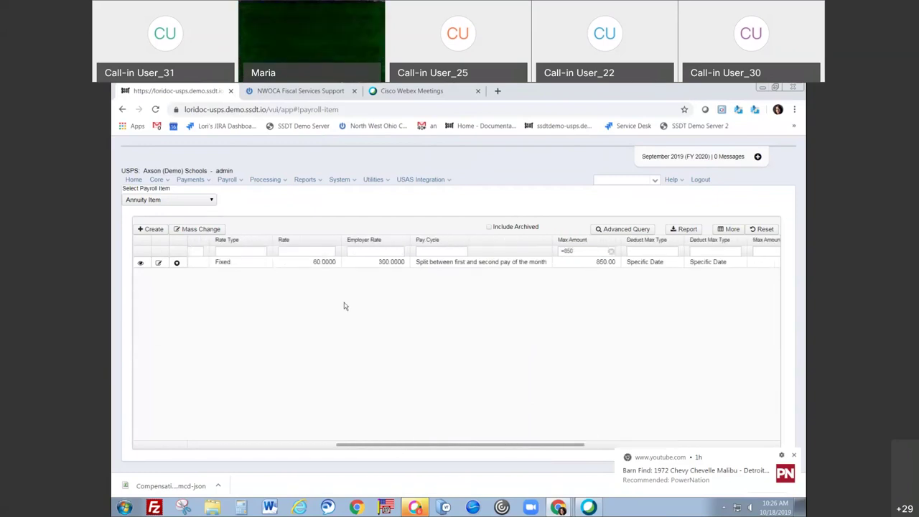
Import the Max Amount .mcd-json mass change definition for this item
left_click(206, 231)
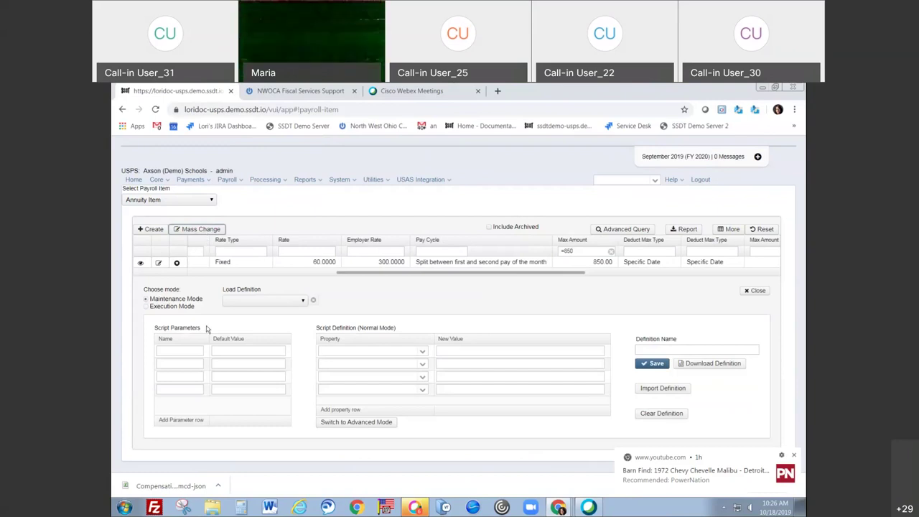
left_click(303, 300)
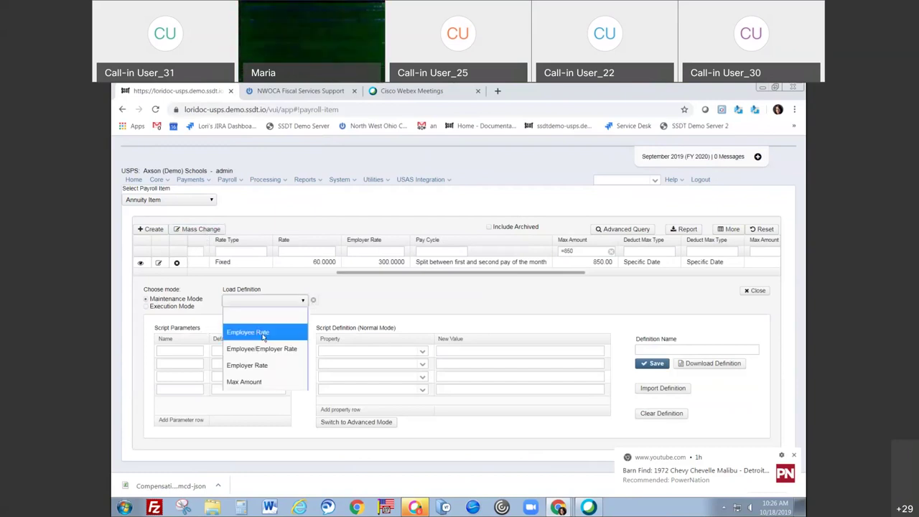
left_click(652, 389)
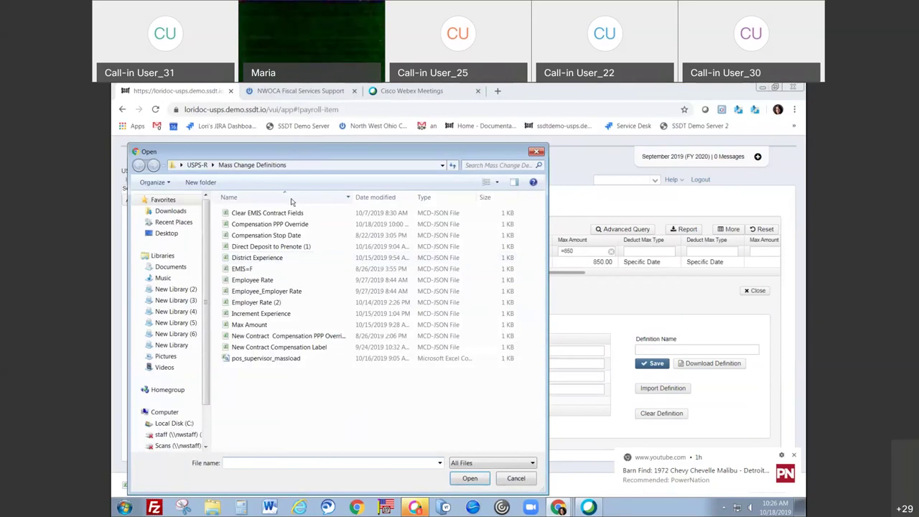
left_click(251, 327)
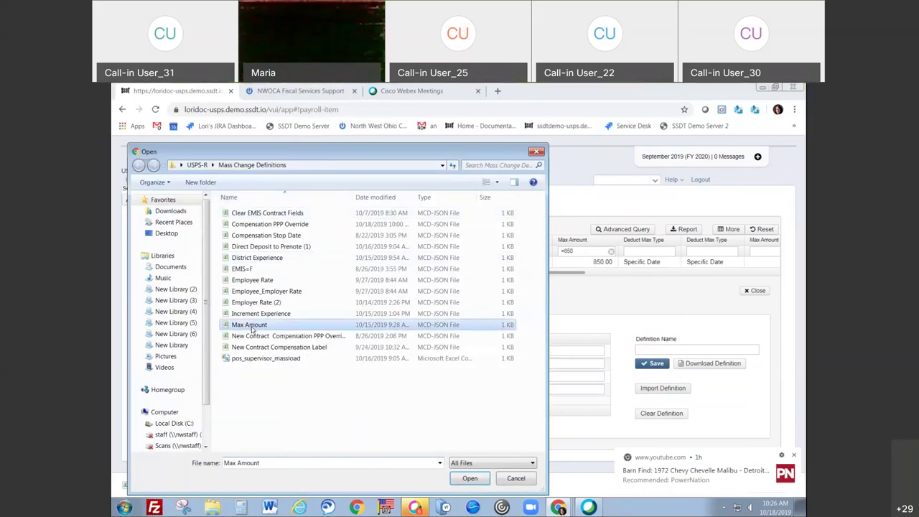
double_click(251, 328)
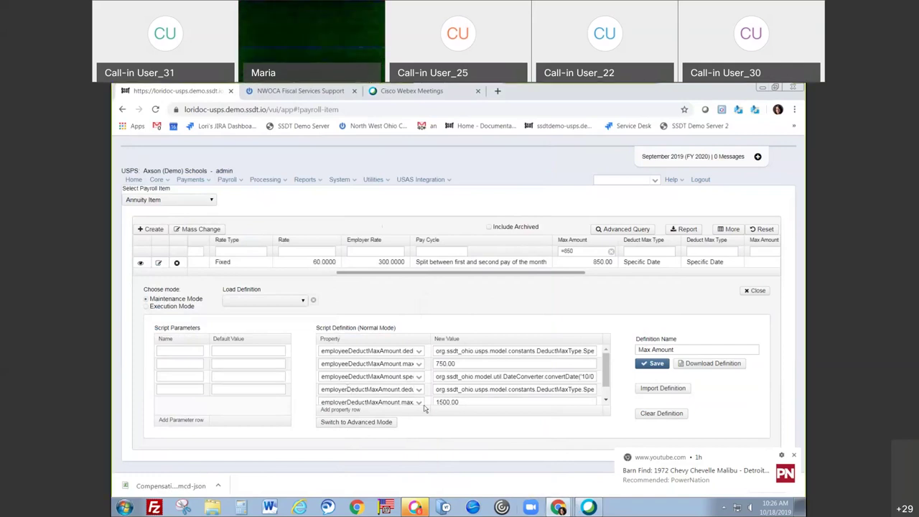
Set employee max amount to 950.00 and employer max to 2000.00, then save
left_click(437, 364)
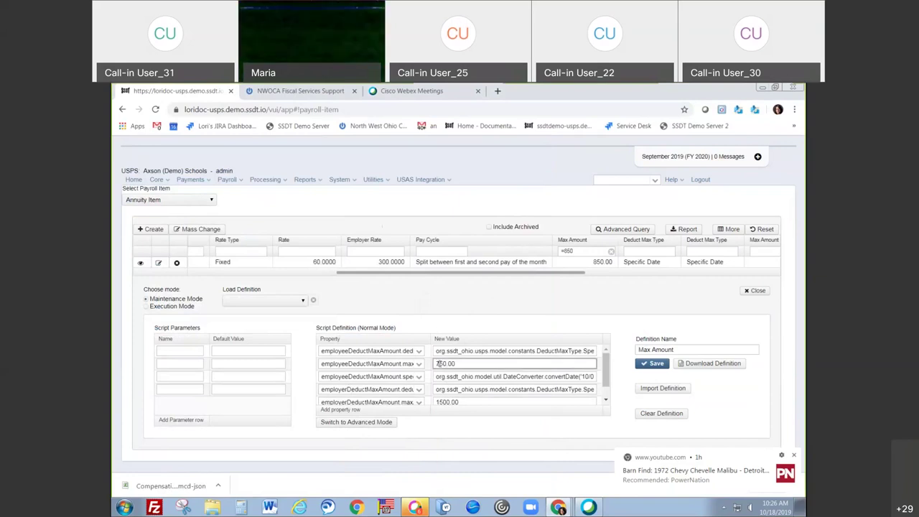
key("BackSpace")
type("8")
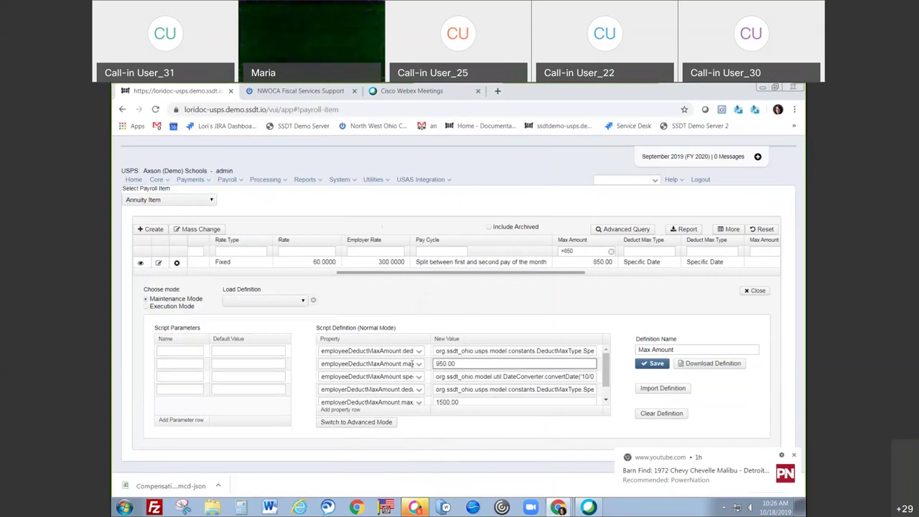
left_click(443, 402)
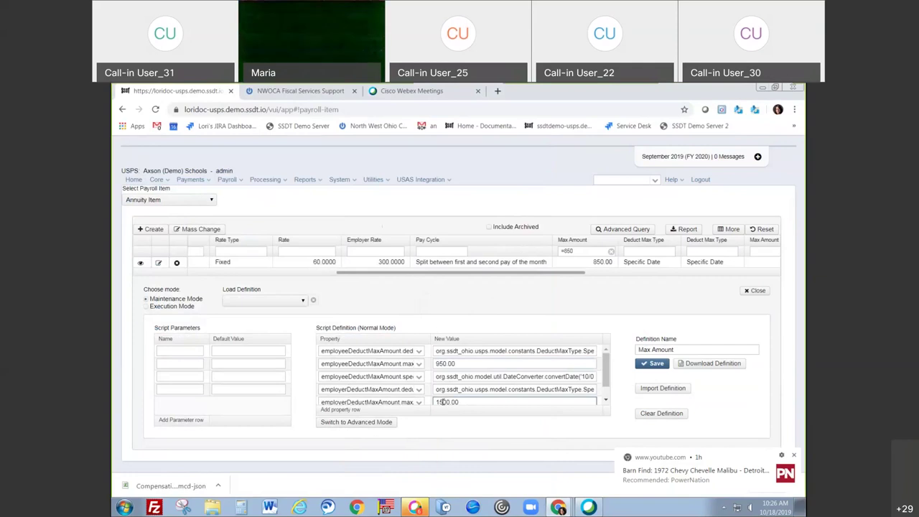
key("BackSpace")
key("BackSpace")
type("20")
left_click(656, 364)
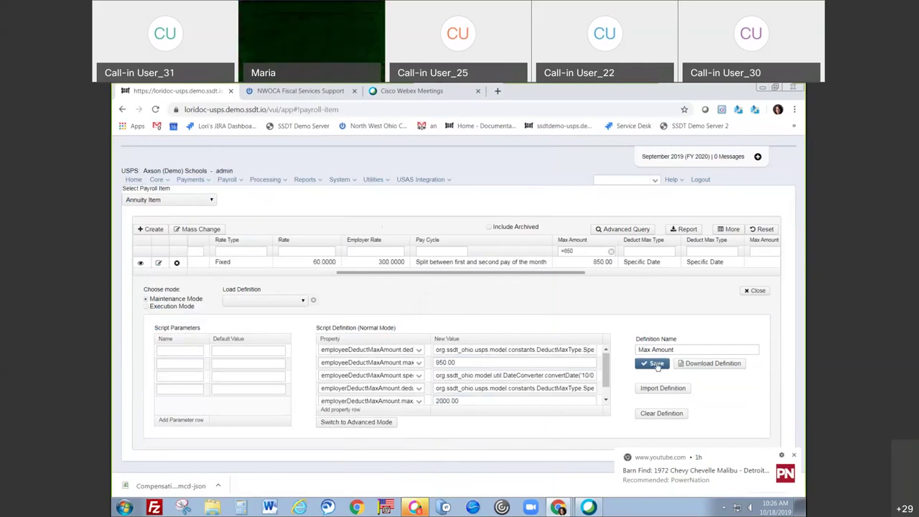
Execute the Max Amount mass change on the annuity item and close the panel
left_click(148, 308)
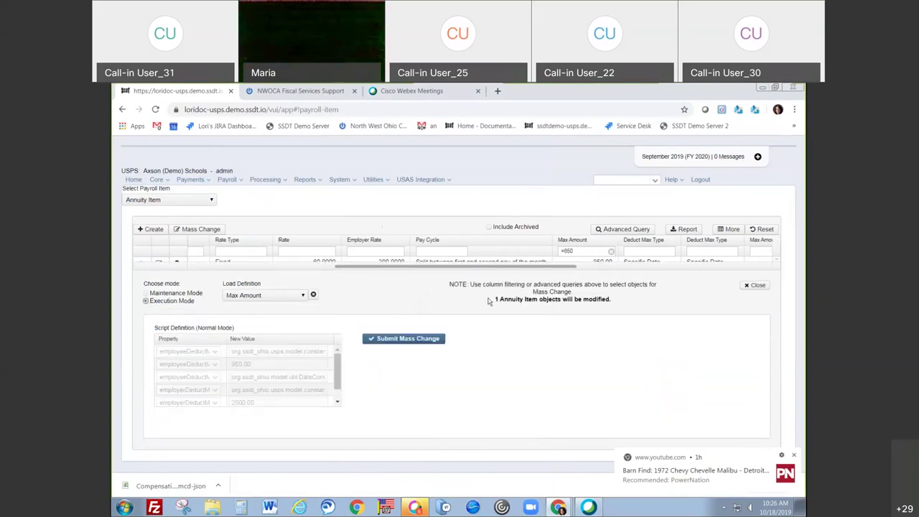
left_click(402, 340)
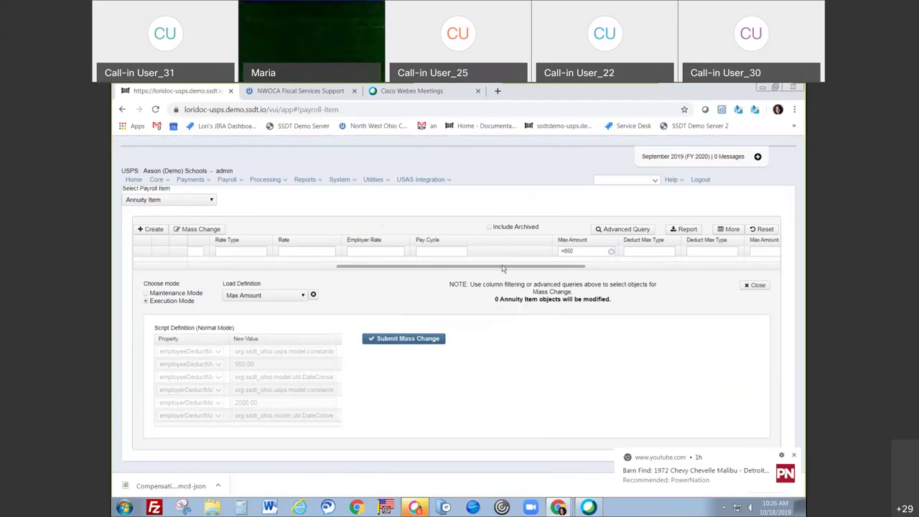
left_click(761, 285)
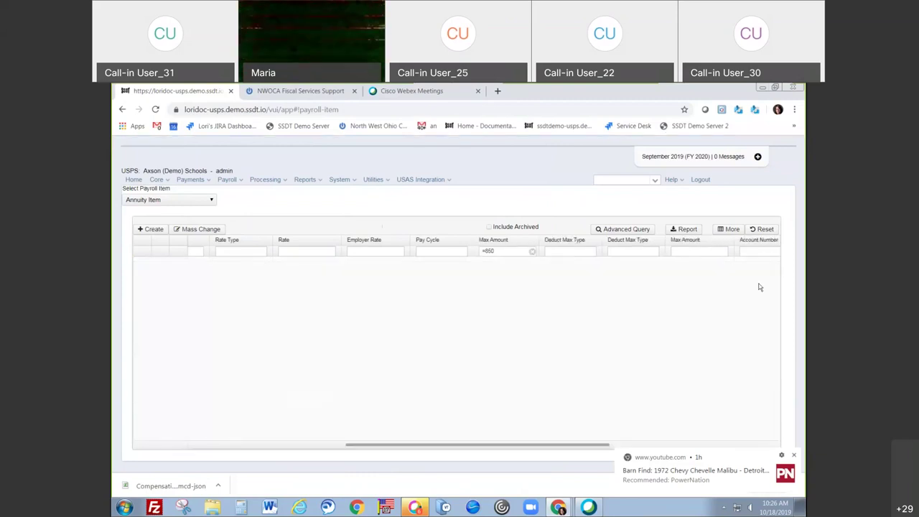
Change the Max Amount column filter from =850 to =950
left_click(532, 251)
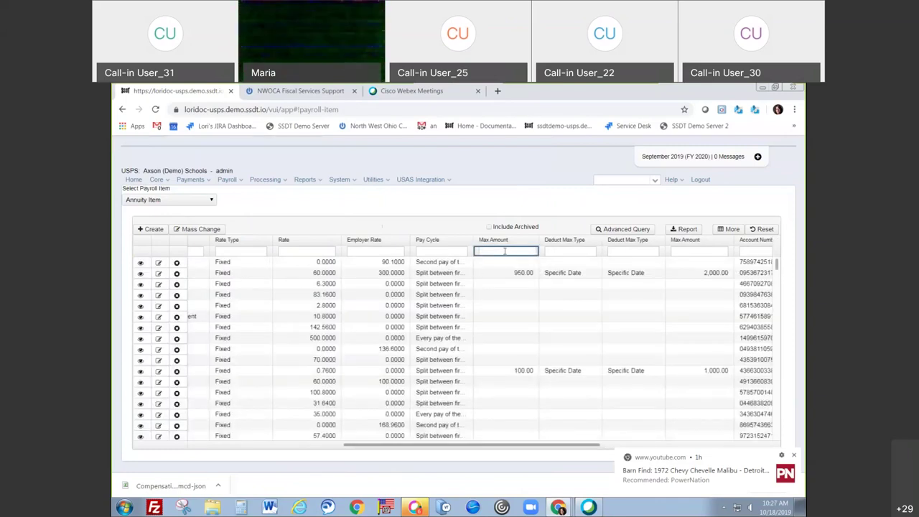
type("=850")
key("BackSpace")
key("BackSpace")
key("BackSpace")
key("BackSpace")
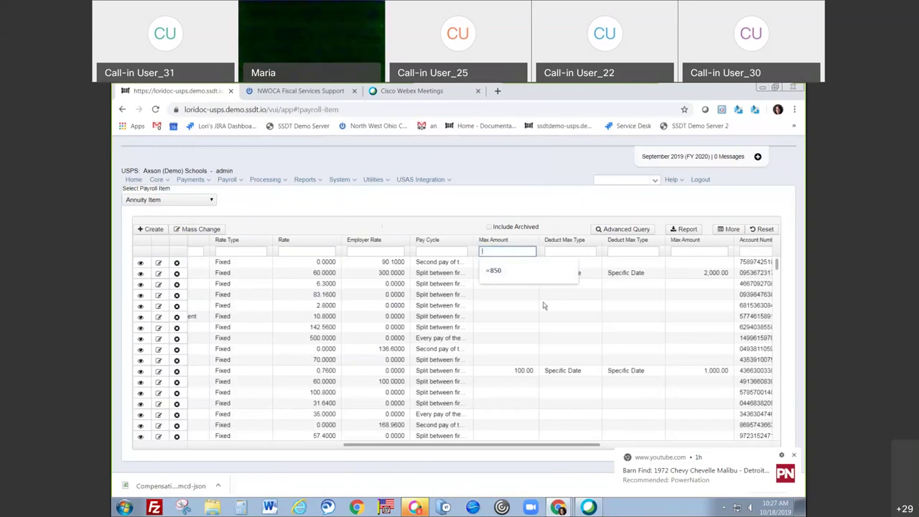
type("=950")
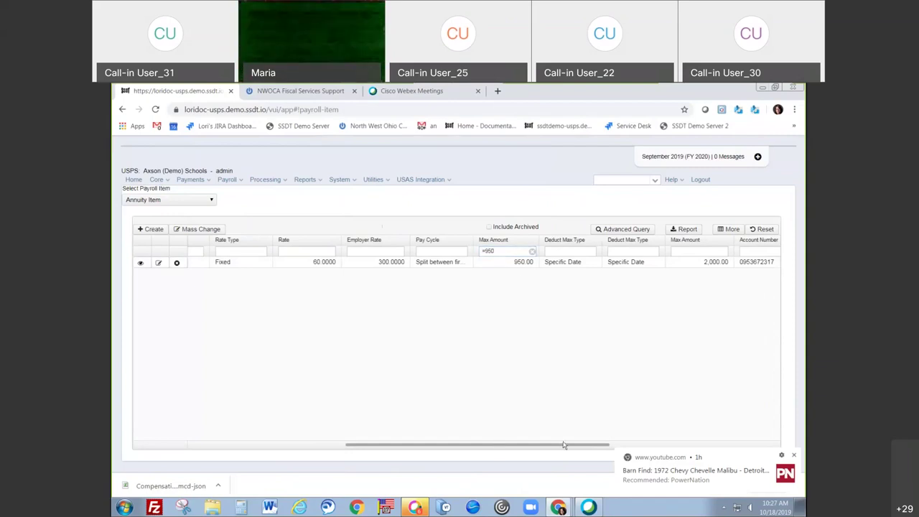
key("ctrl+a")
left_click(257, 270)
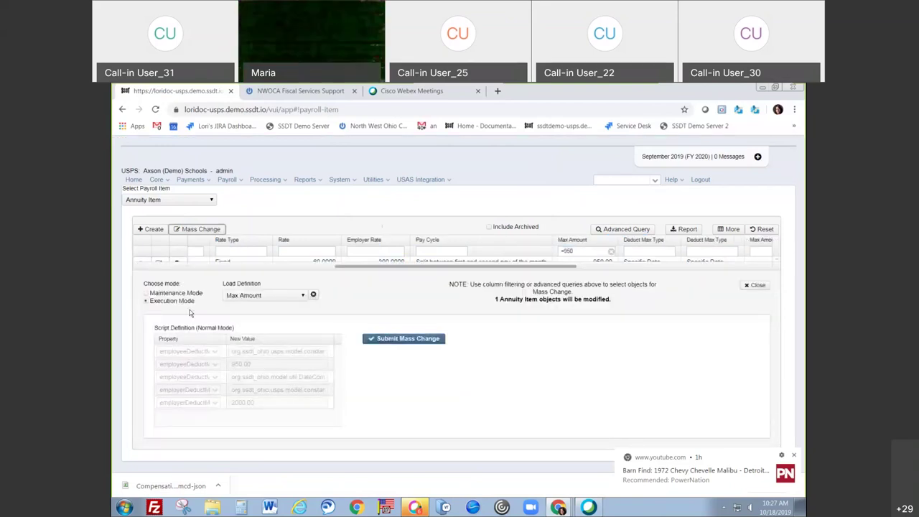
left_click(146, 294)
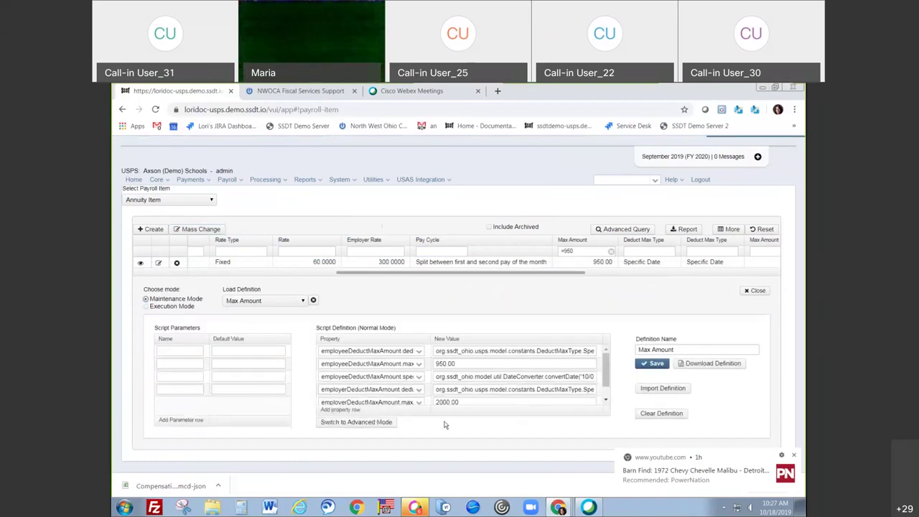
left_click(577, 375)
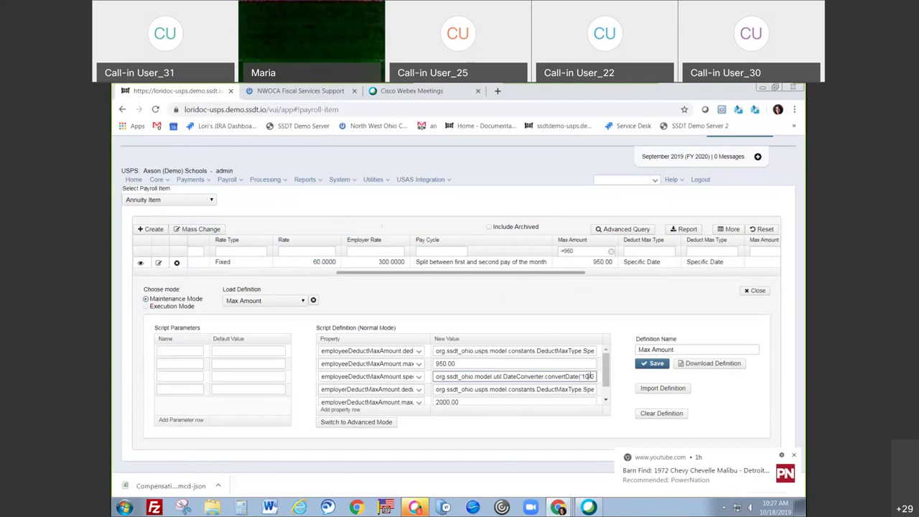
type("1/2019')")
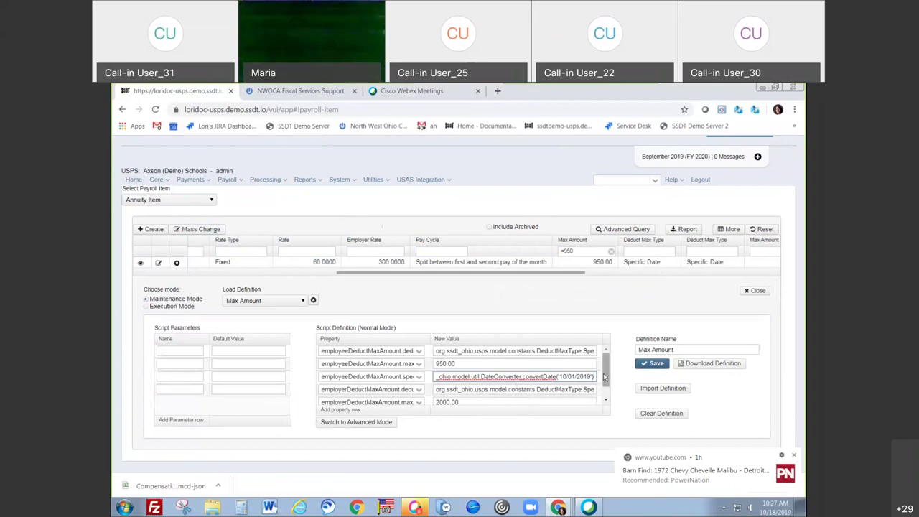
scroll(602, 375, "down", 1)
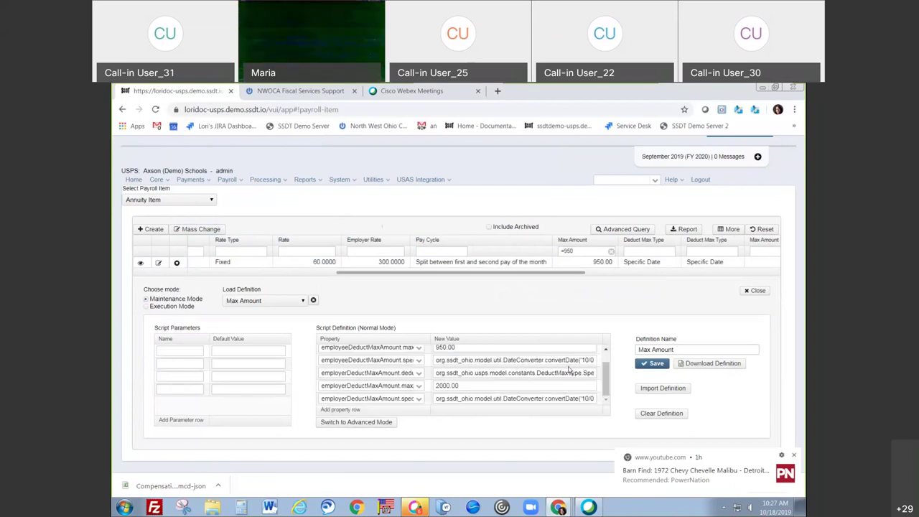
left_click(756, 291)
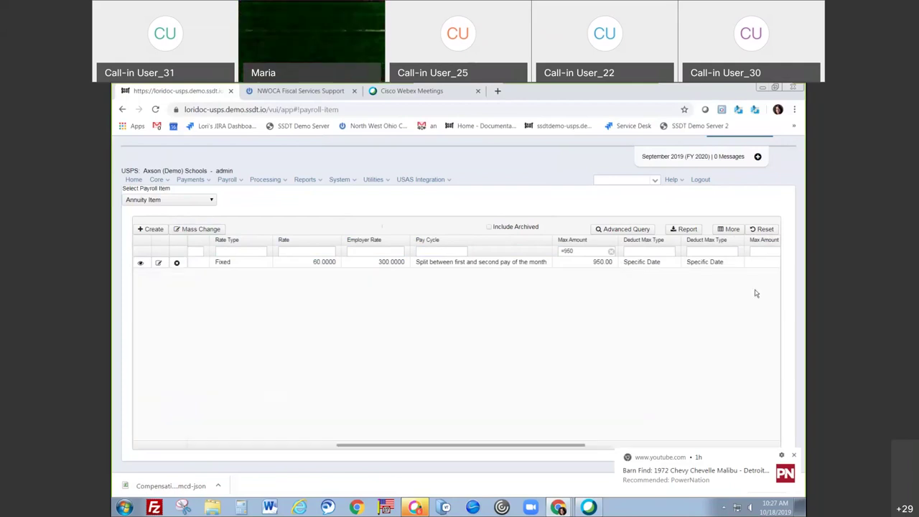
double_click(648, 263)
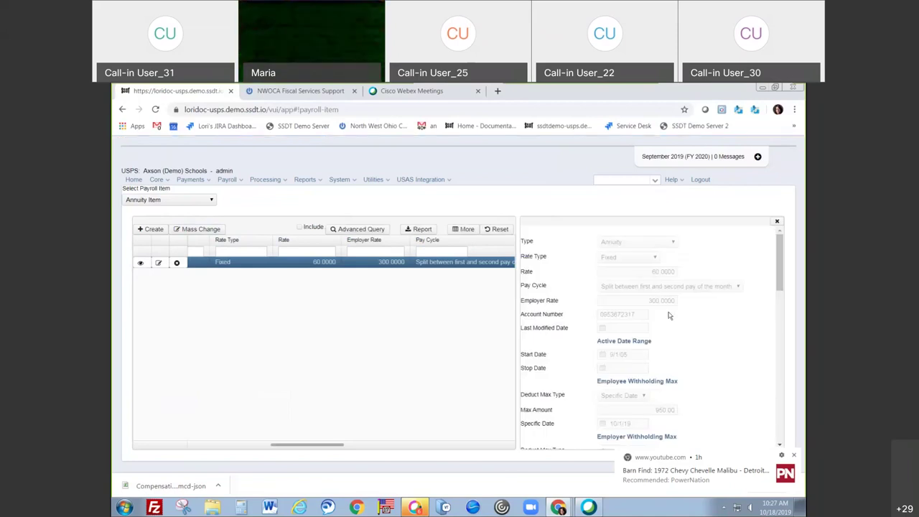
left_click(777, 222)
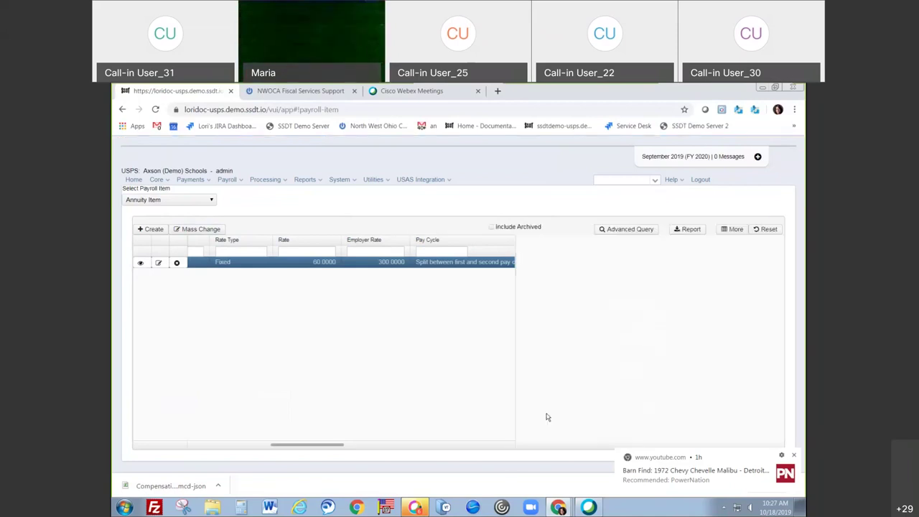
left_click_drag(443, 446, 659, 446)
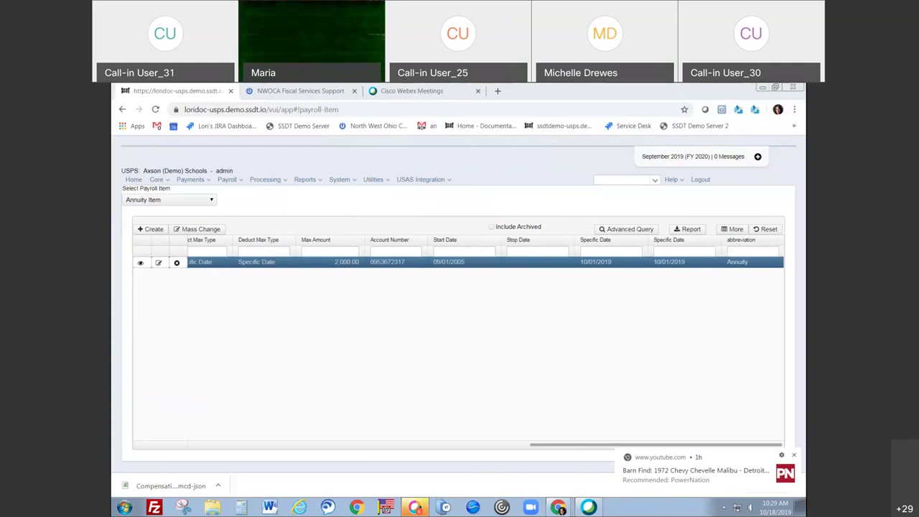
Close the YouTube video recommendation pop-up covering the annuity grid
left_click(794, 456)
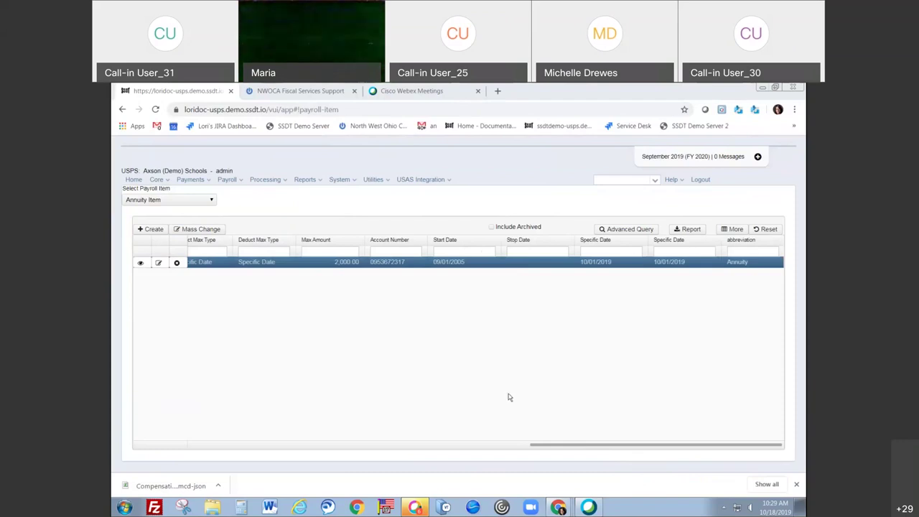